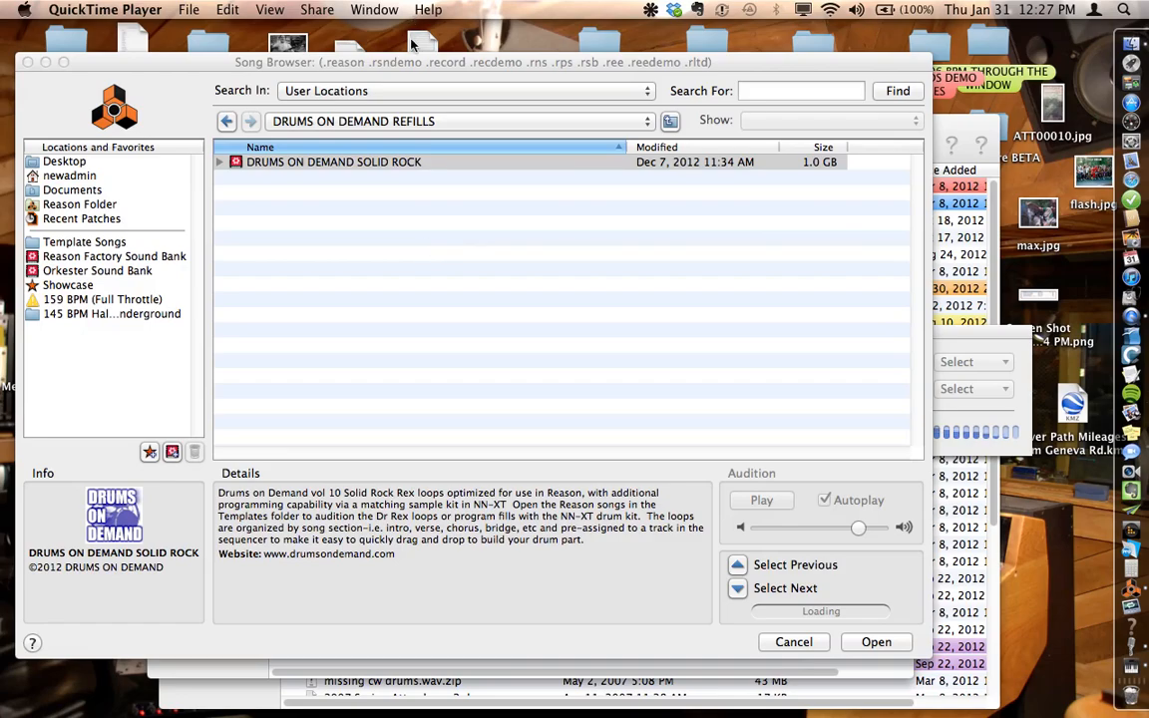
Step: Open 105 BPM NO LIMITS.reason from the SONG SET TEMPLATES-START HERE folder of the DRUMS ON DEMAND SOLID ROCK refill
click(416, 62)
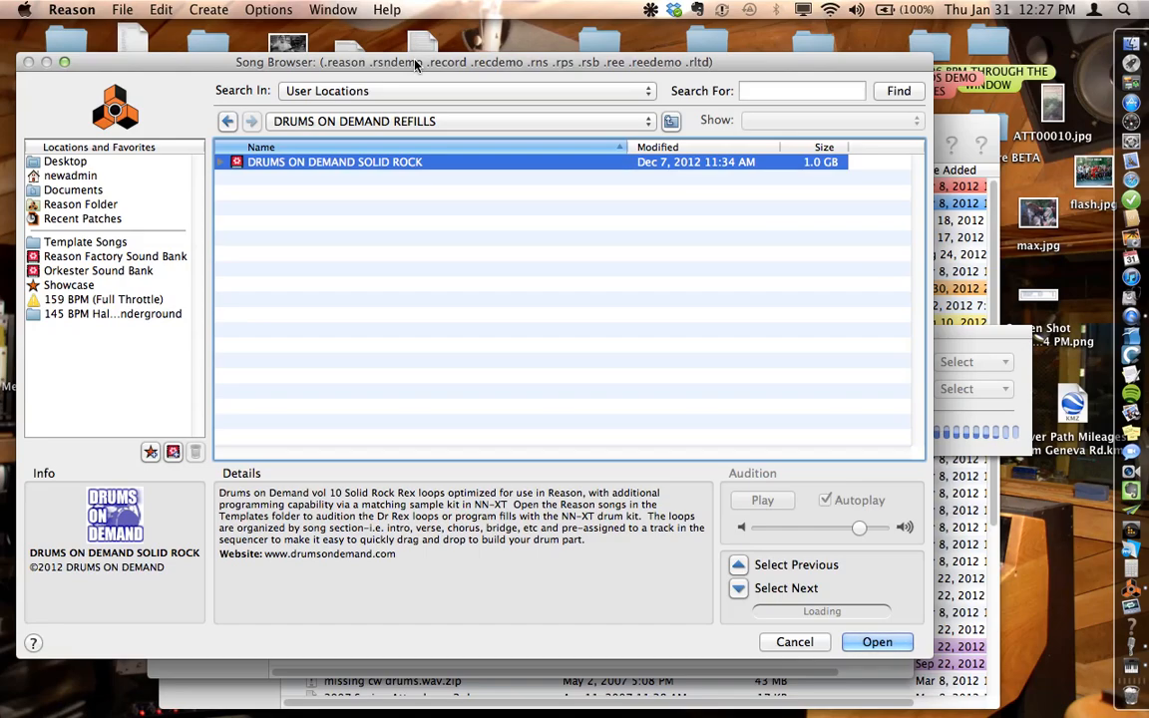
click(443, 235)
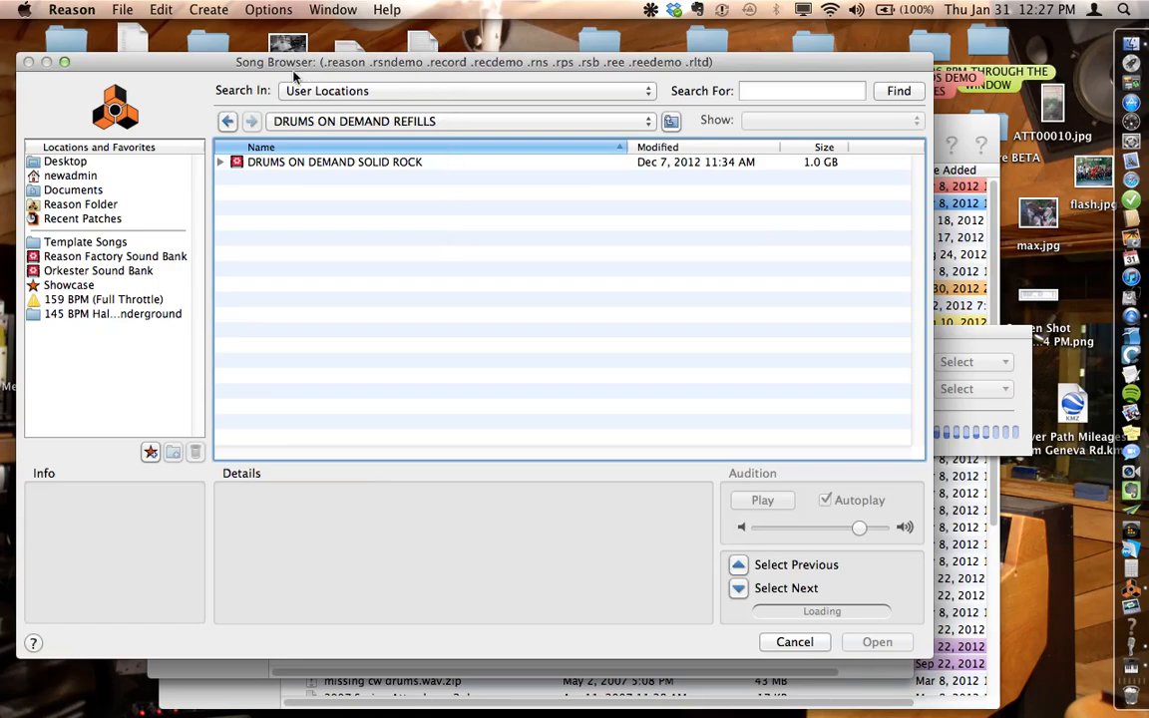
mouse_move(252, 79)
mouse_down()
mouse_move(214, 391)
mouse_move(176, 548)
mouse_move(152, 567)
mouse_up()
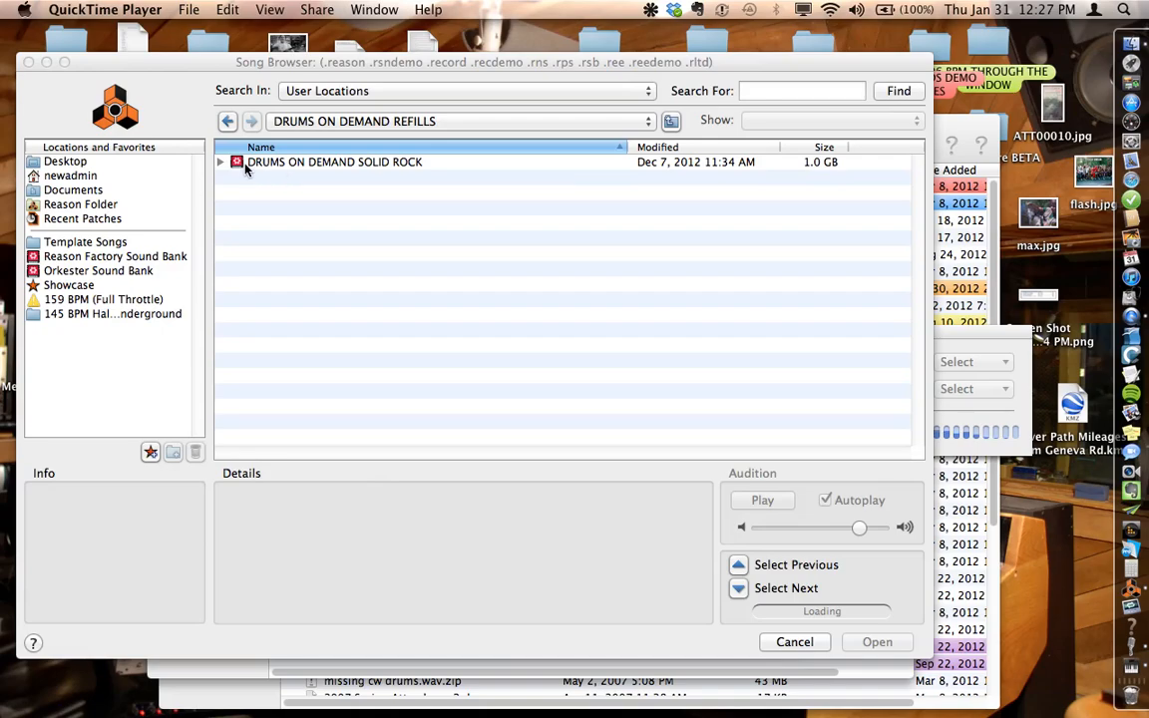
click(243, 166)
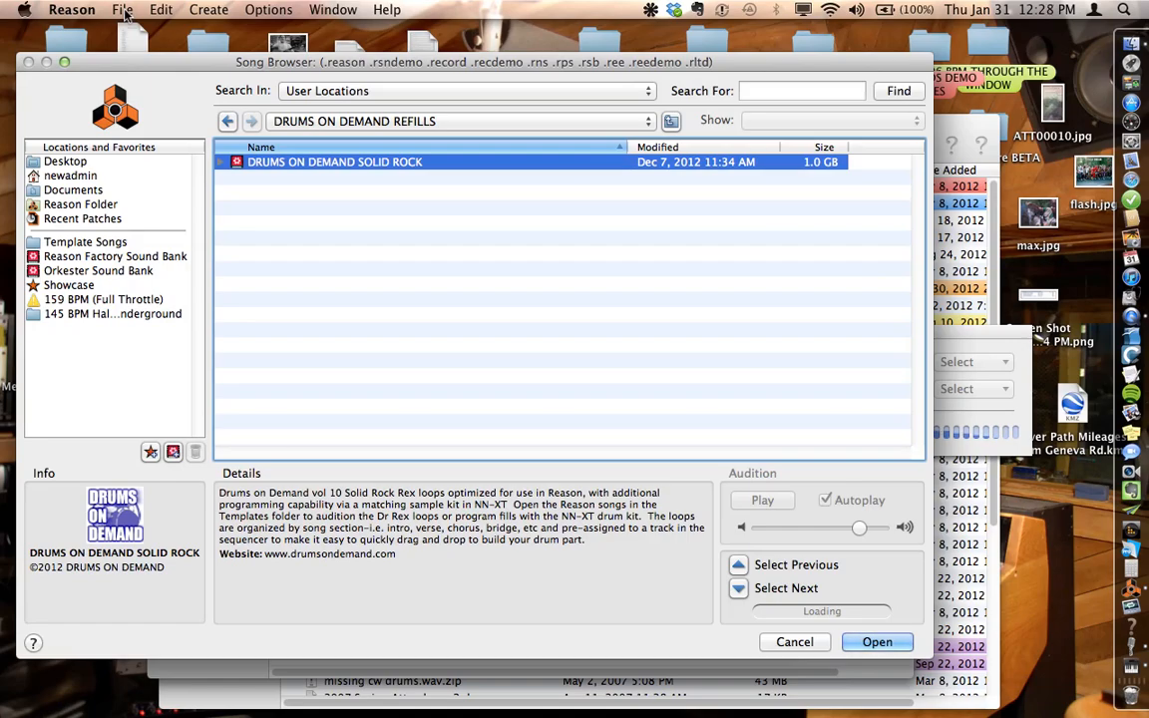
key(XF86AudioRaiseVolume)
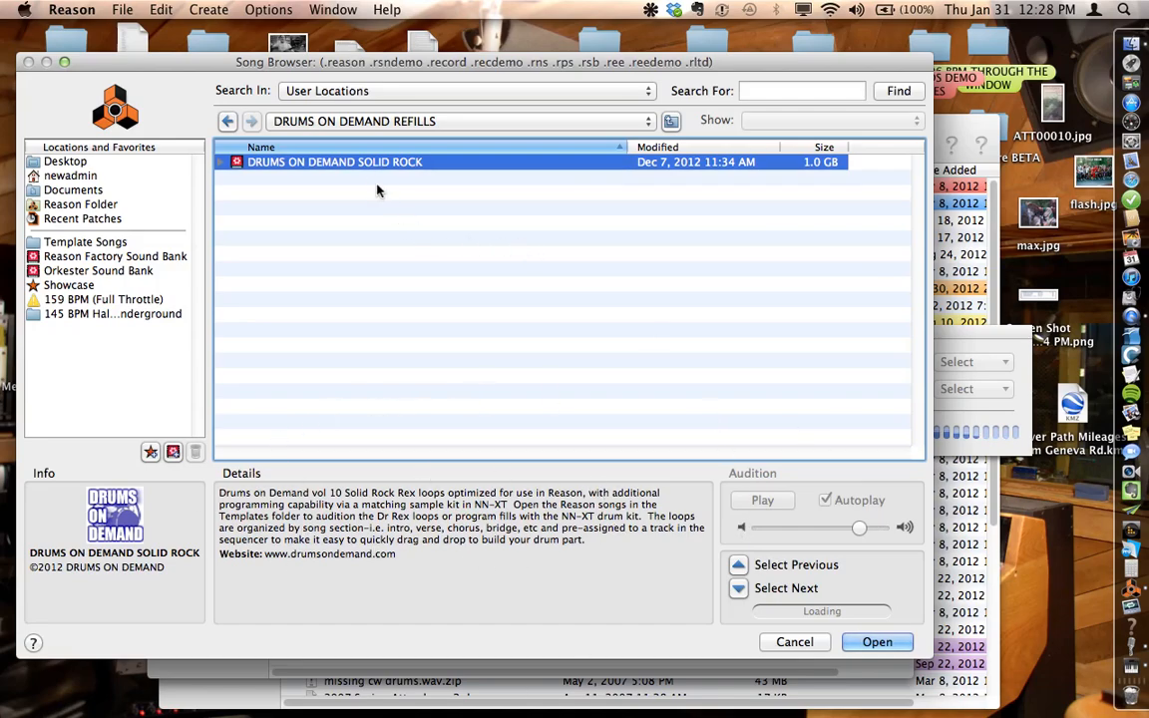
double_click(355, 162)
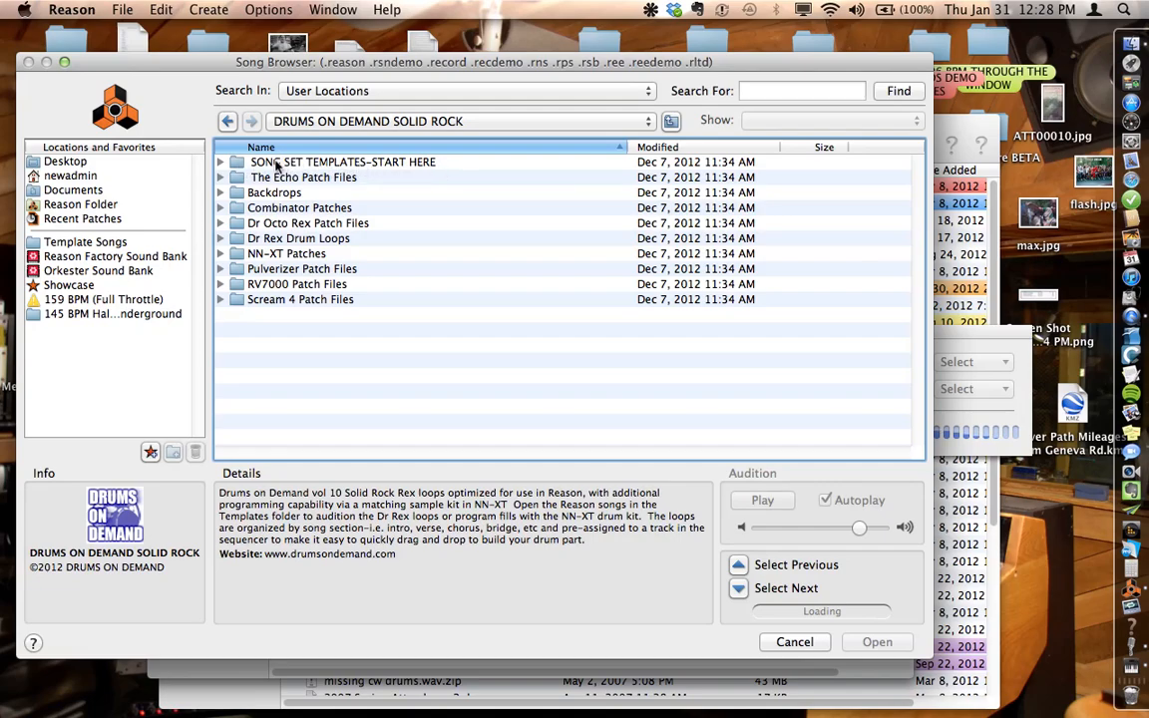
double_click(239, 163)
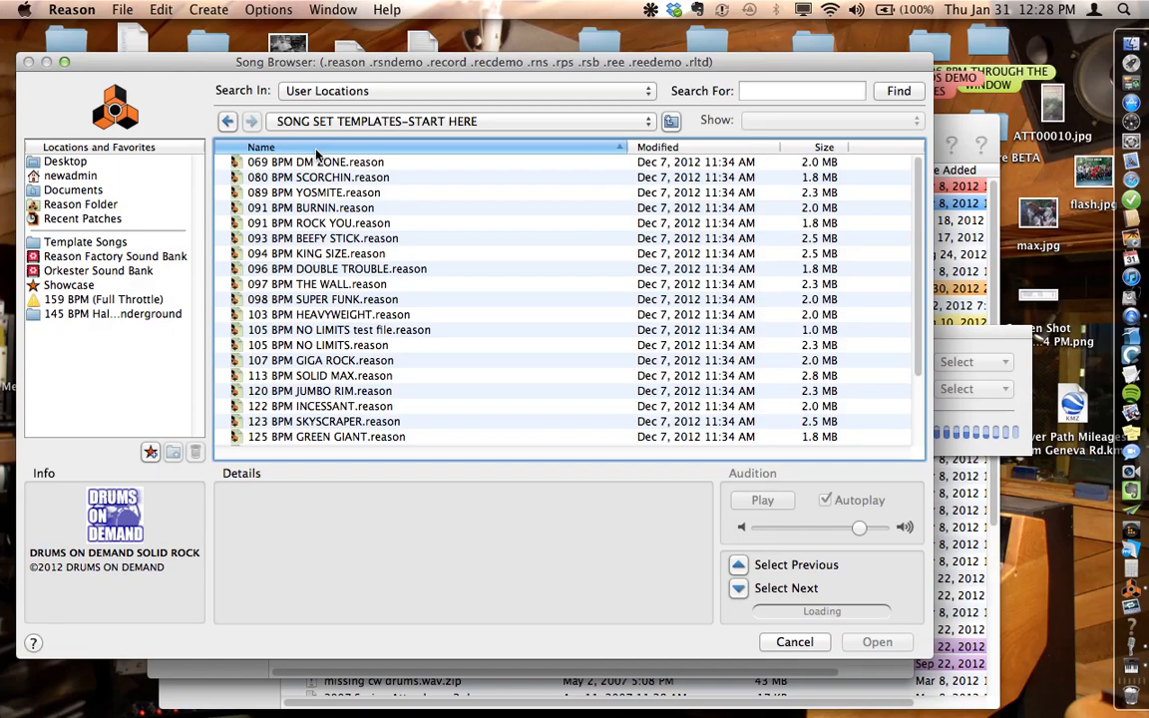
double_click(332, 349)
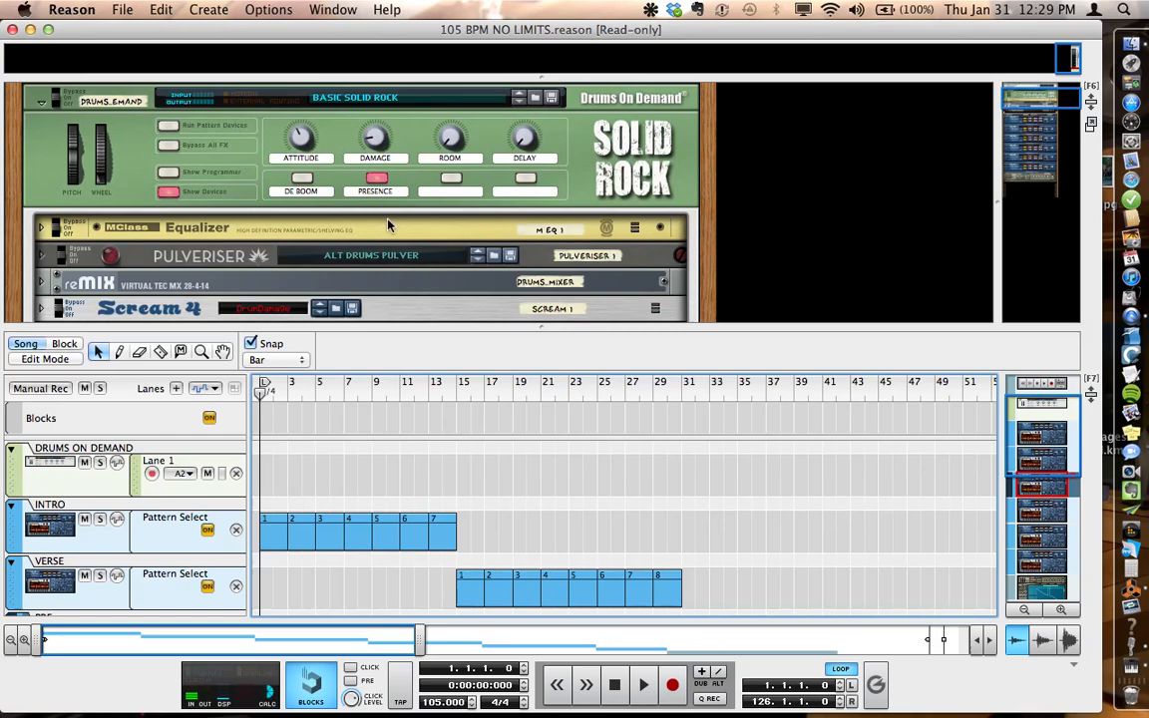
Step: Examine the rack from the Combinator effects through the Dr. OctoRex section players to the NN-XT drum kit
scroll(389, 224, down, 5)
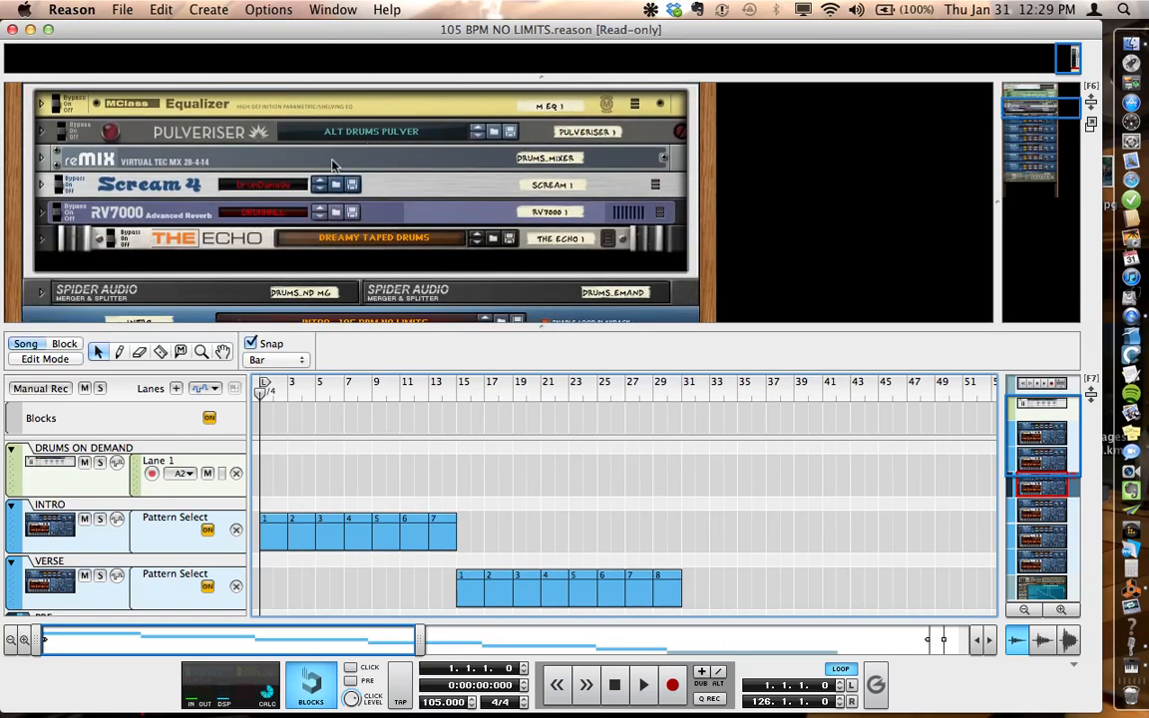
scroll(384, 190, down, 2)
scroll(384, 189, down, 7)
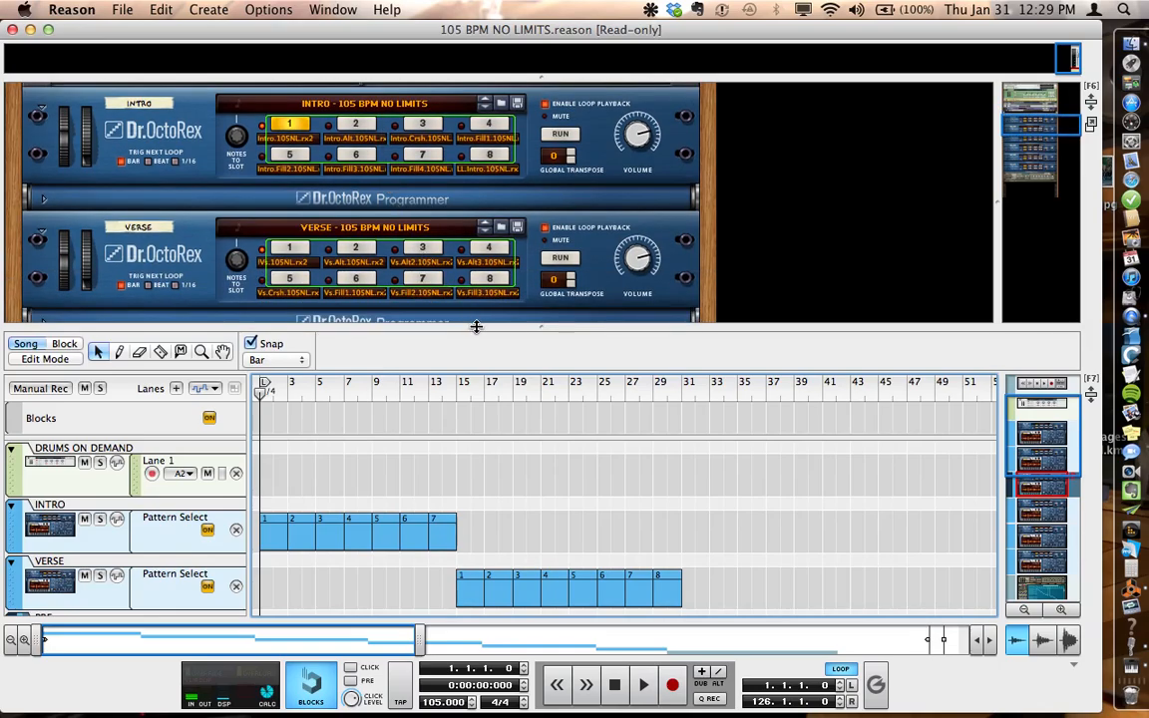
drag(475, 326, 475, 502)
scroll(467, 217, down, 2)
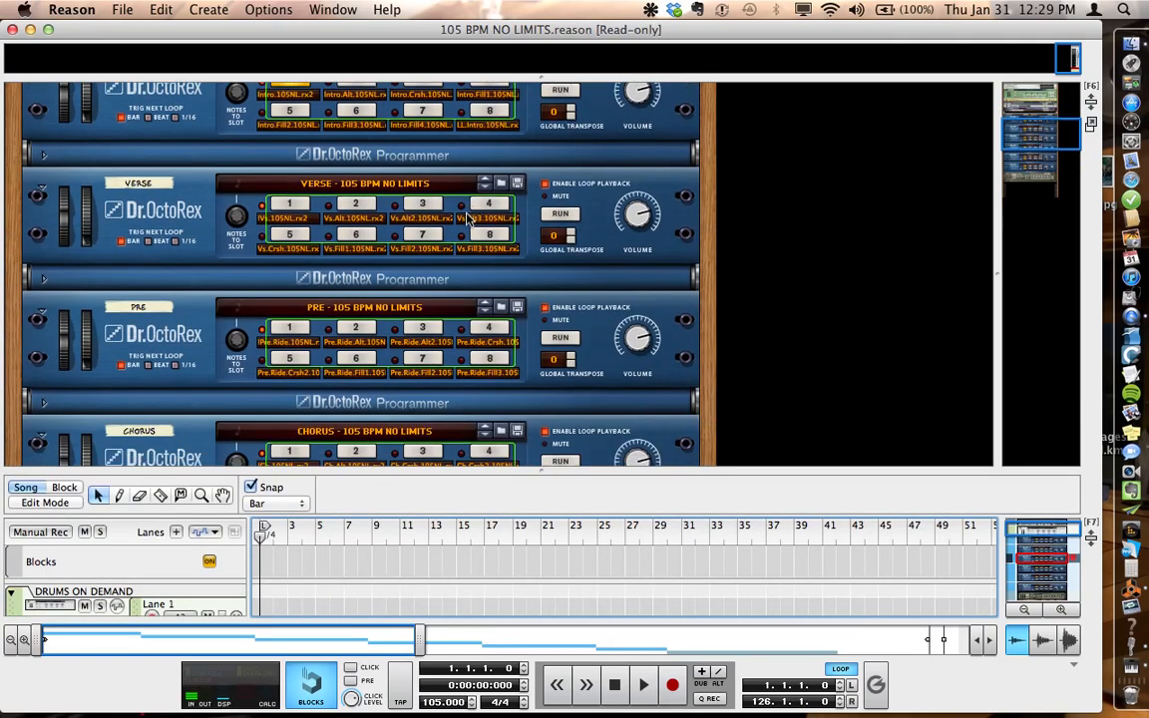
scroll(467, 217, down, 20)
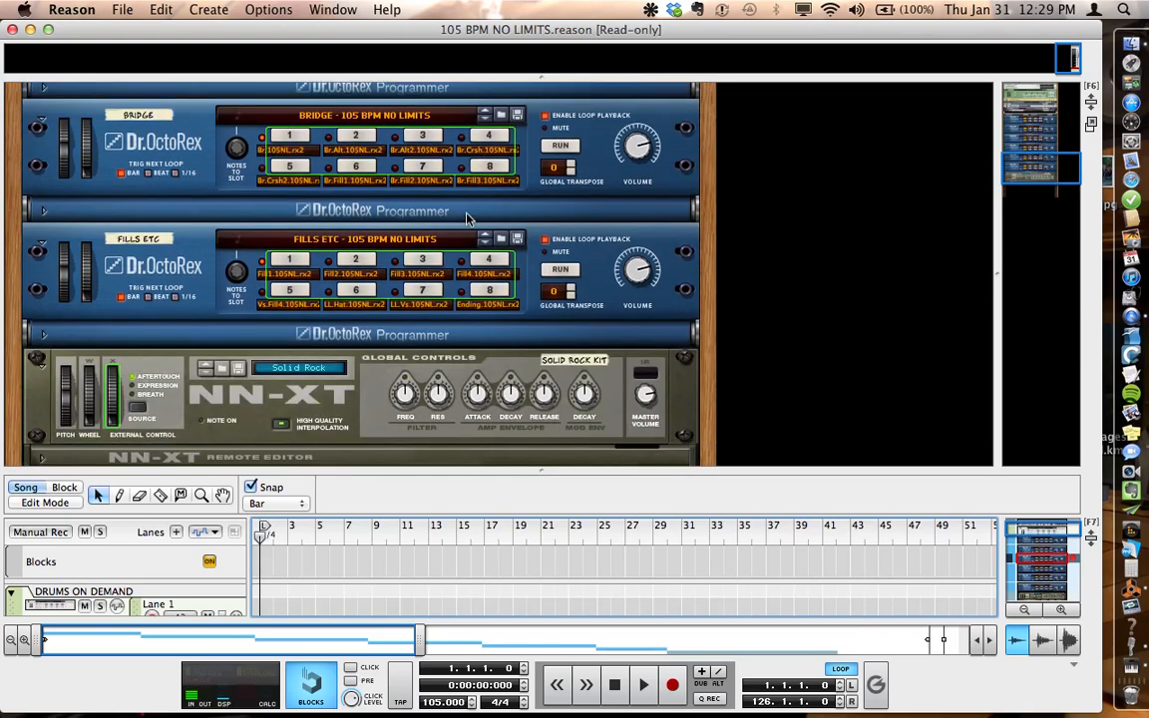
scroll(466, 218, down, 4)
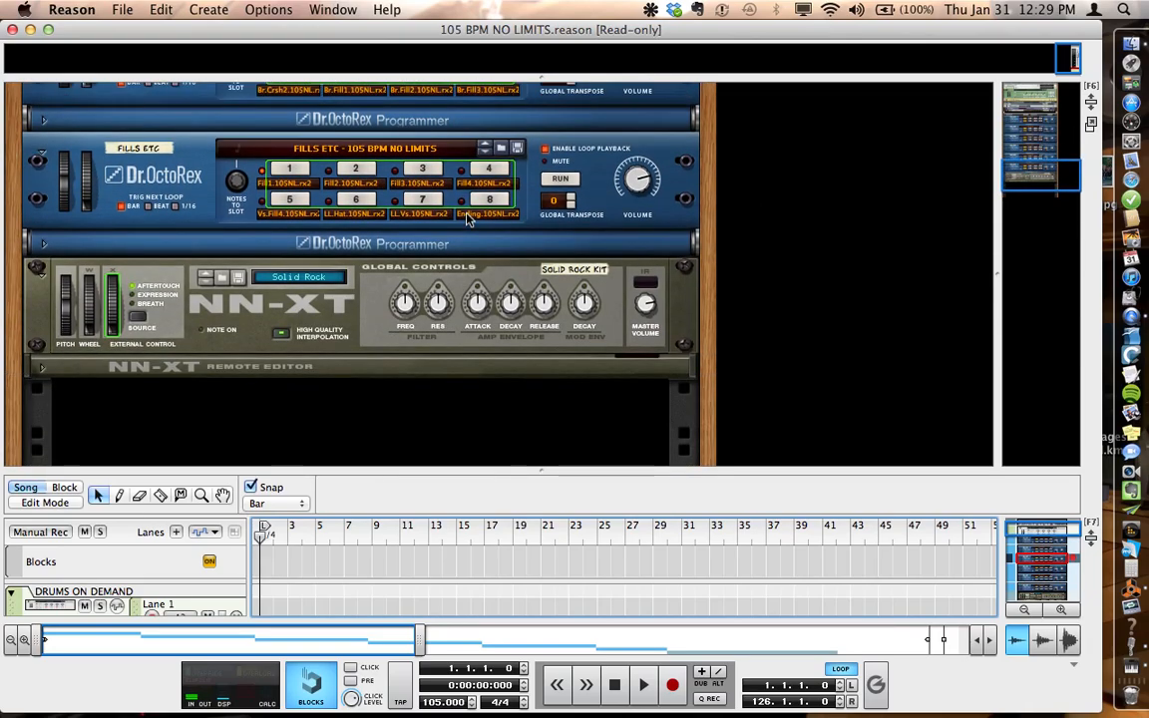
scroll(467, 217, up, 20)
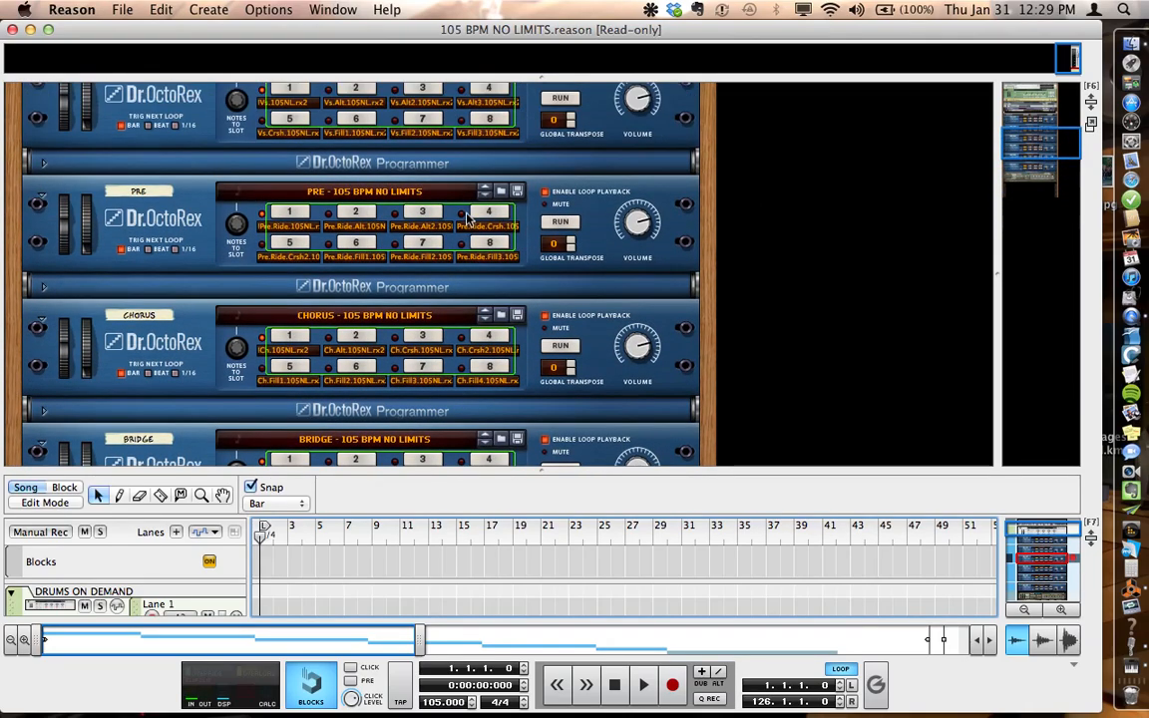
scroll(466, 218, up, 4)
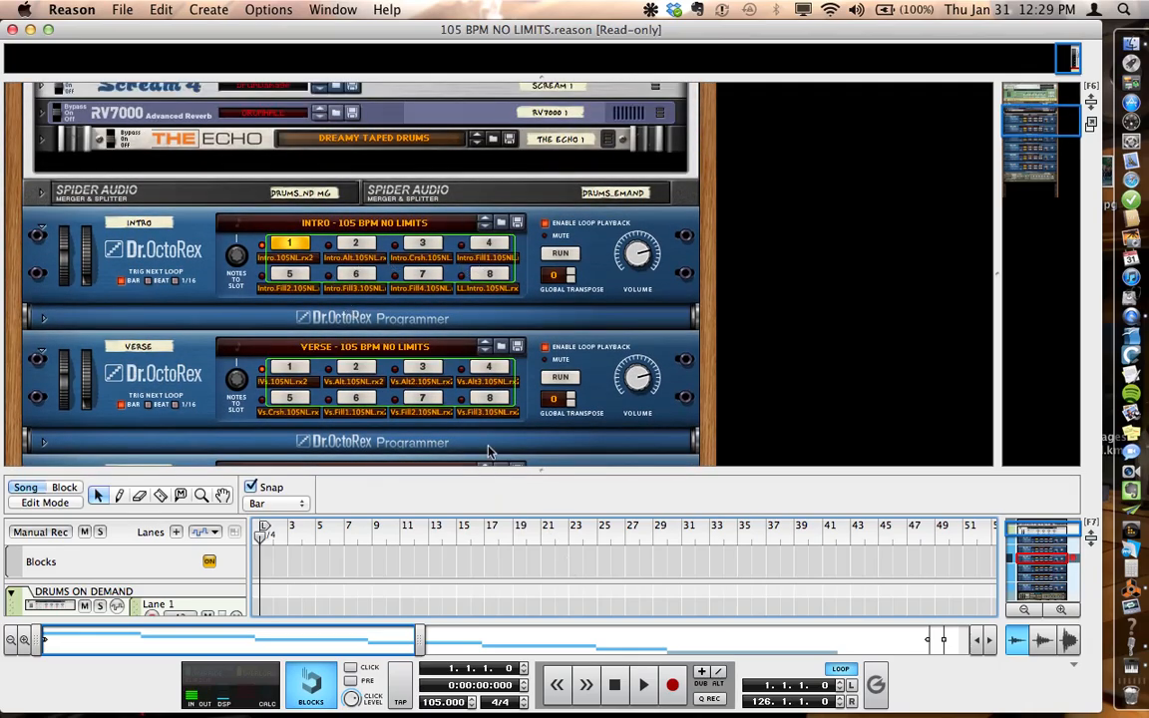
Step: Enlarge the sequencer area and look over the song-section tracks and their pattern clips, down to the SOLID ROCK KIT track
drag(493, 472, 484, 141)
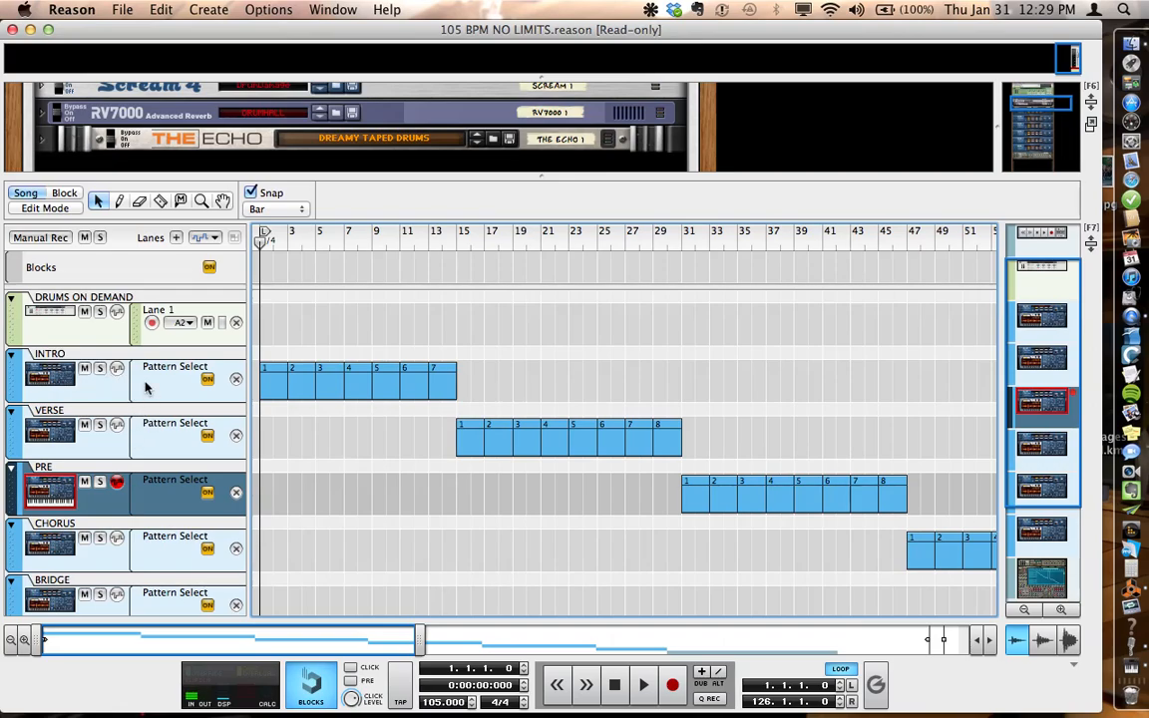
scroll(323, 434, down, 3)
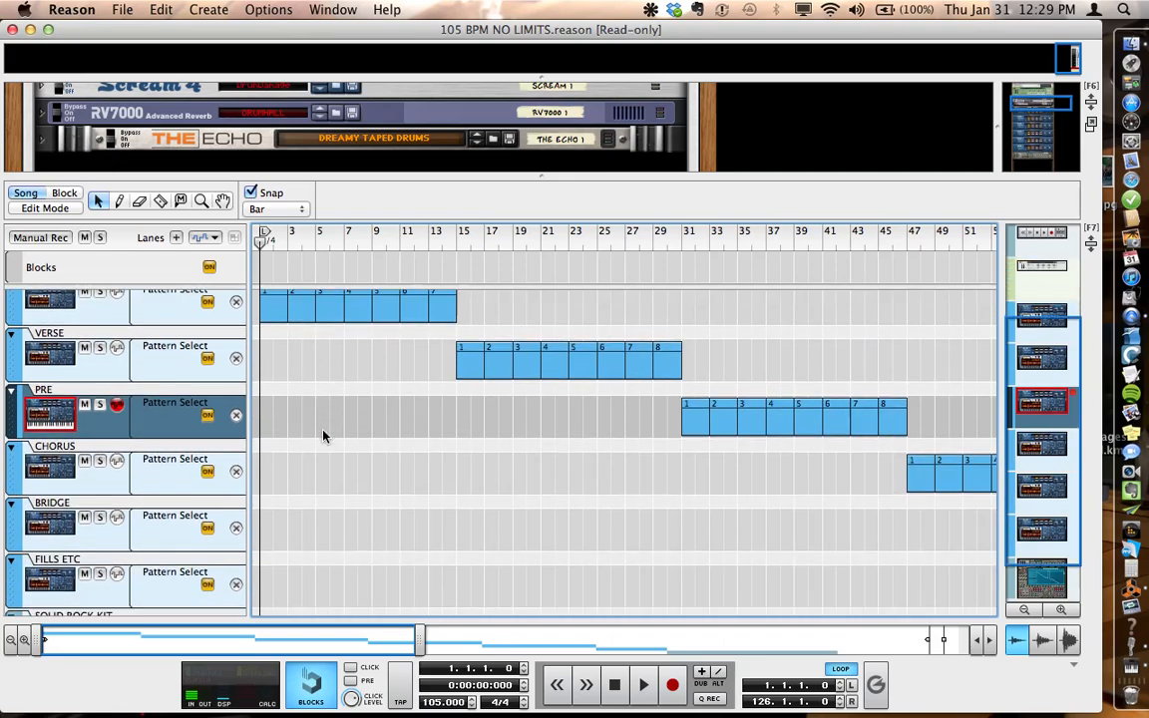
scroll(323, 433, up, 2)
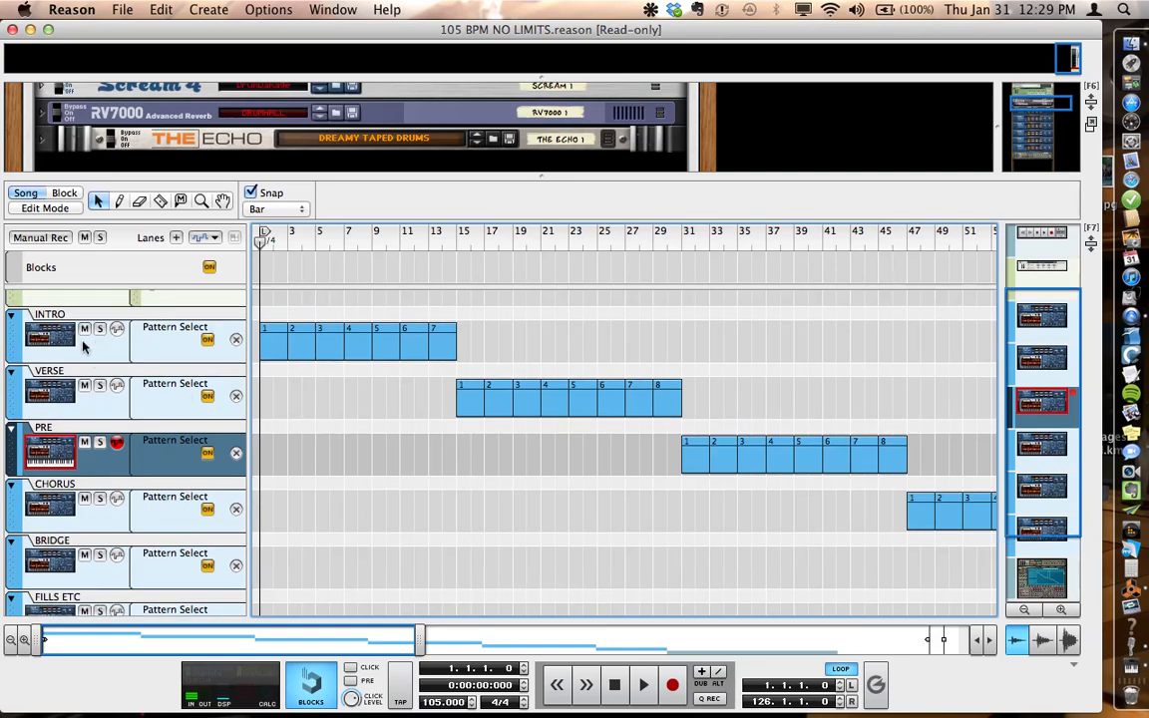
scroll(346, 447, down, 3)
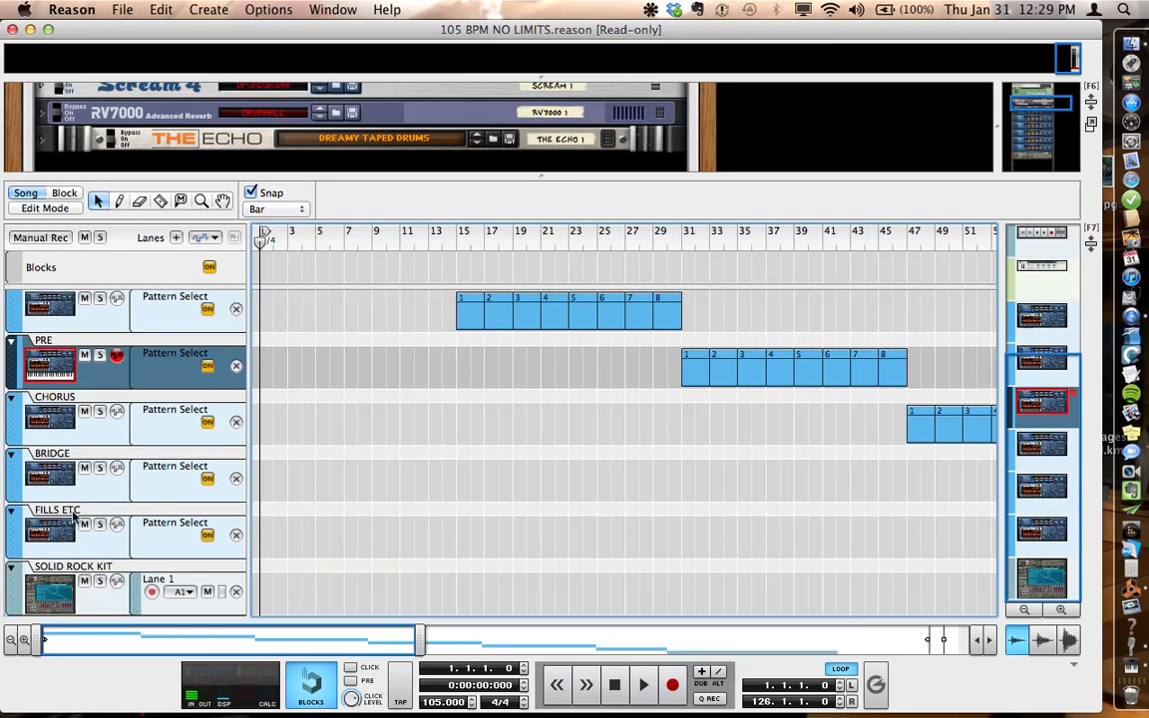
scroll(329, 511, up, 2)
scroll(330, 511, up, 3)
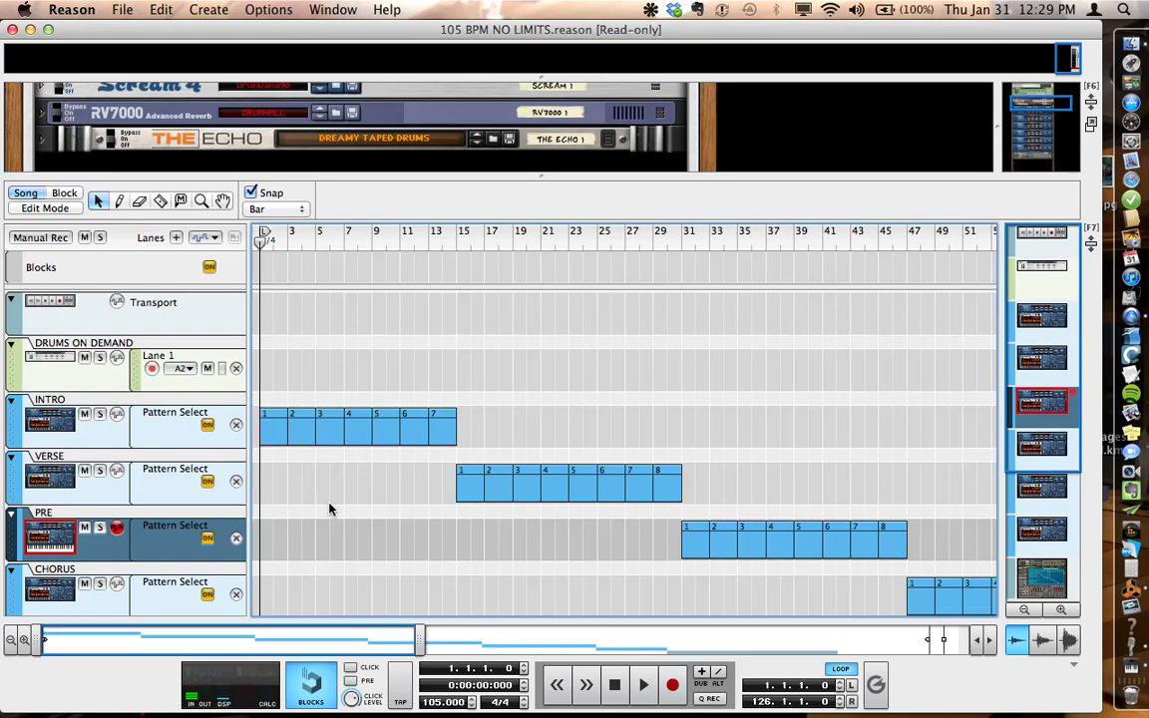
drag(317, 643, 260, 643)
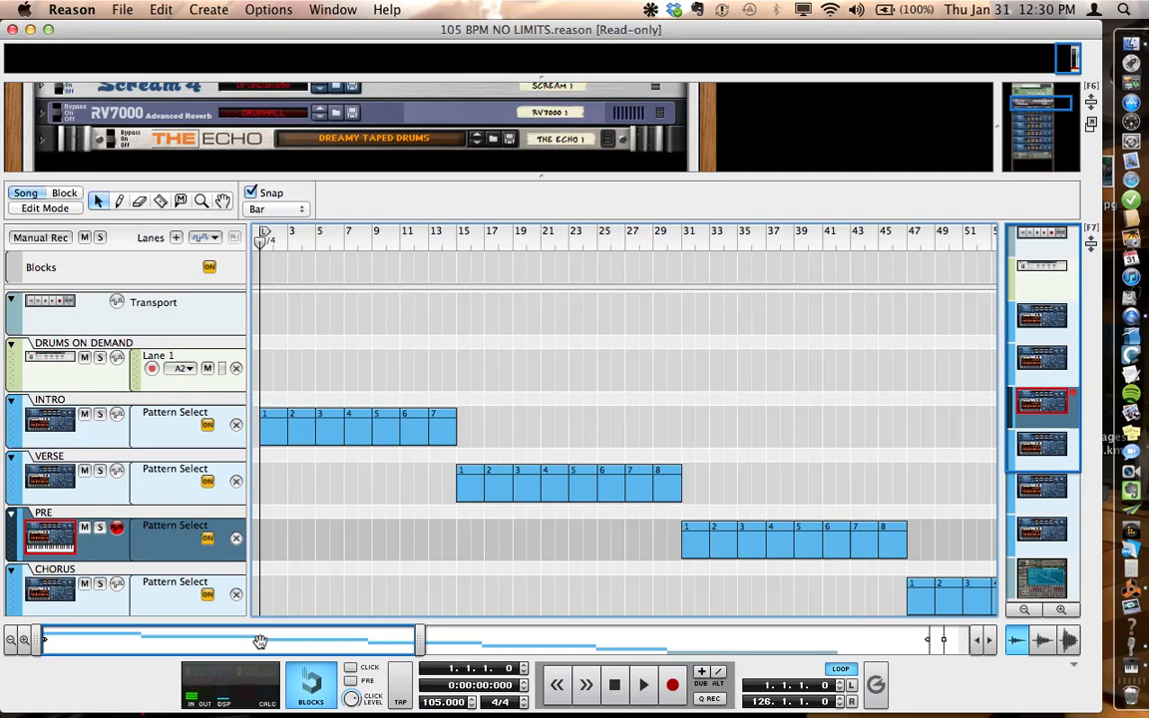
Step: Play the song from the start through the verse, watching the Dr. OctoRex loop slots and sequencer clips, and stop before bar 31
key(space)
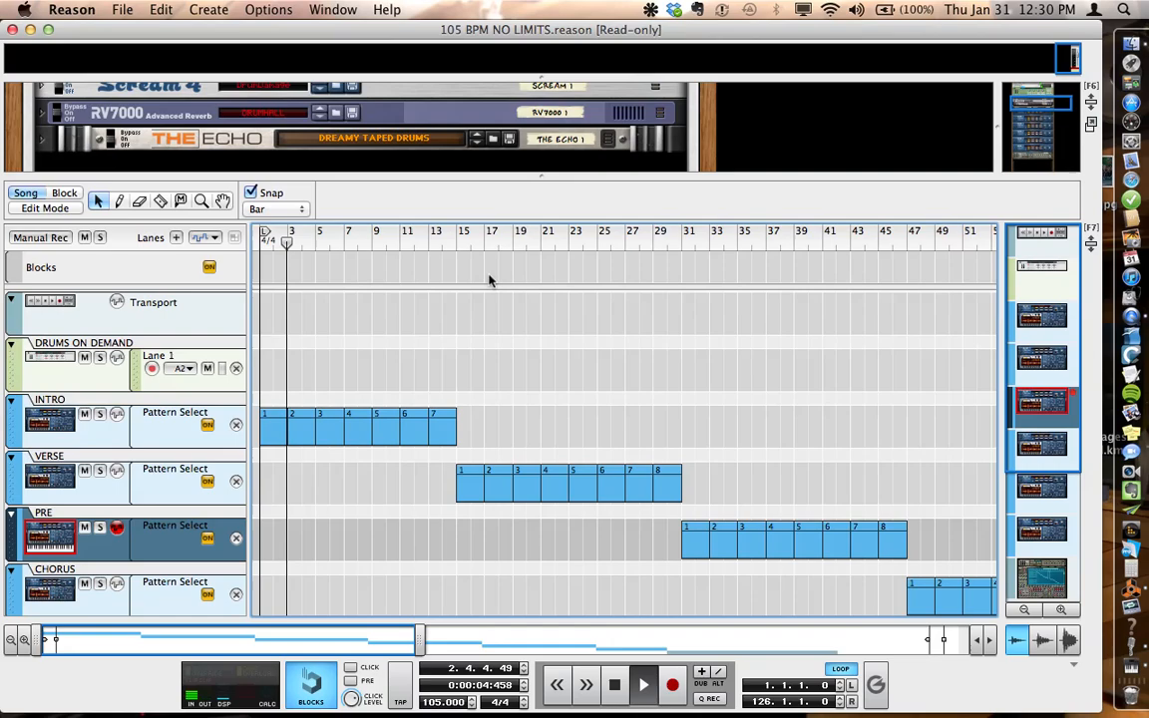
drag(590, 177, 609, 451)
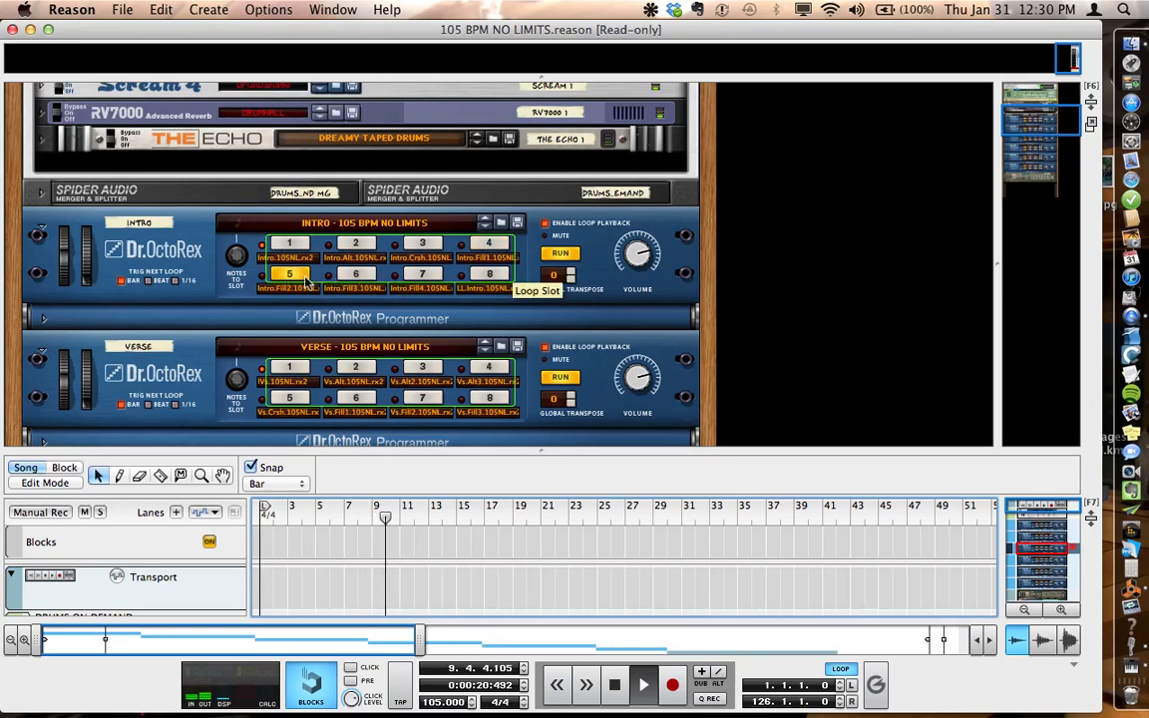
click(356, 274)
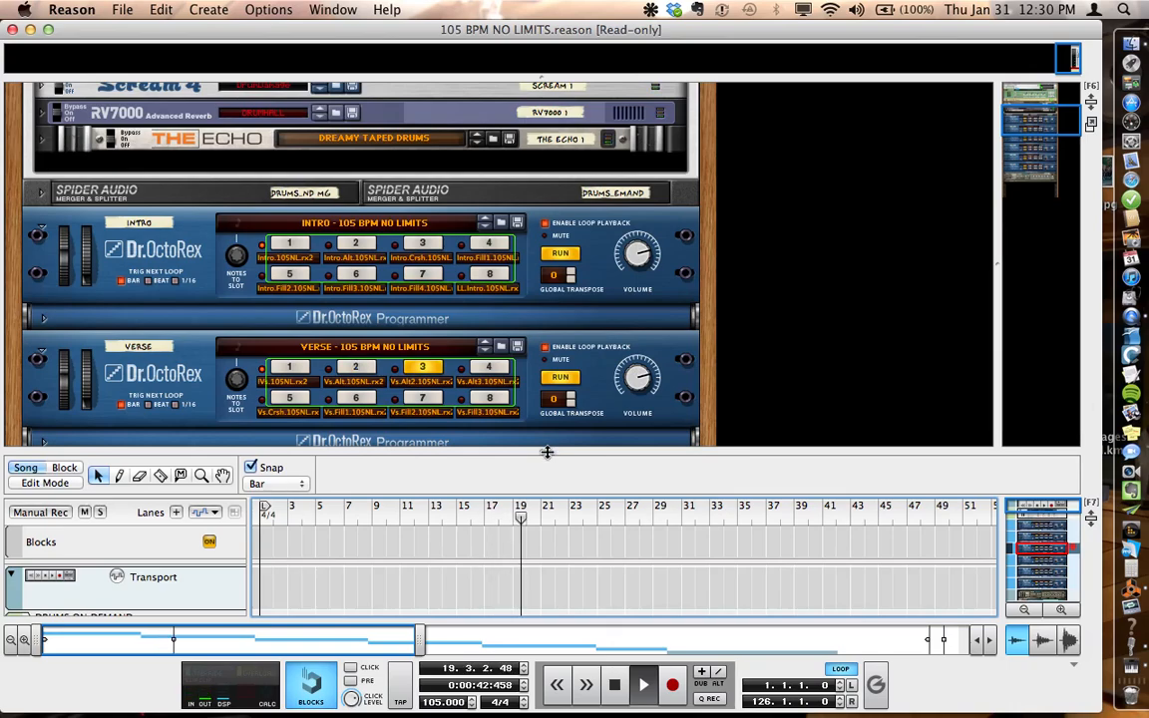
drag(546, 452, 546, 359)
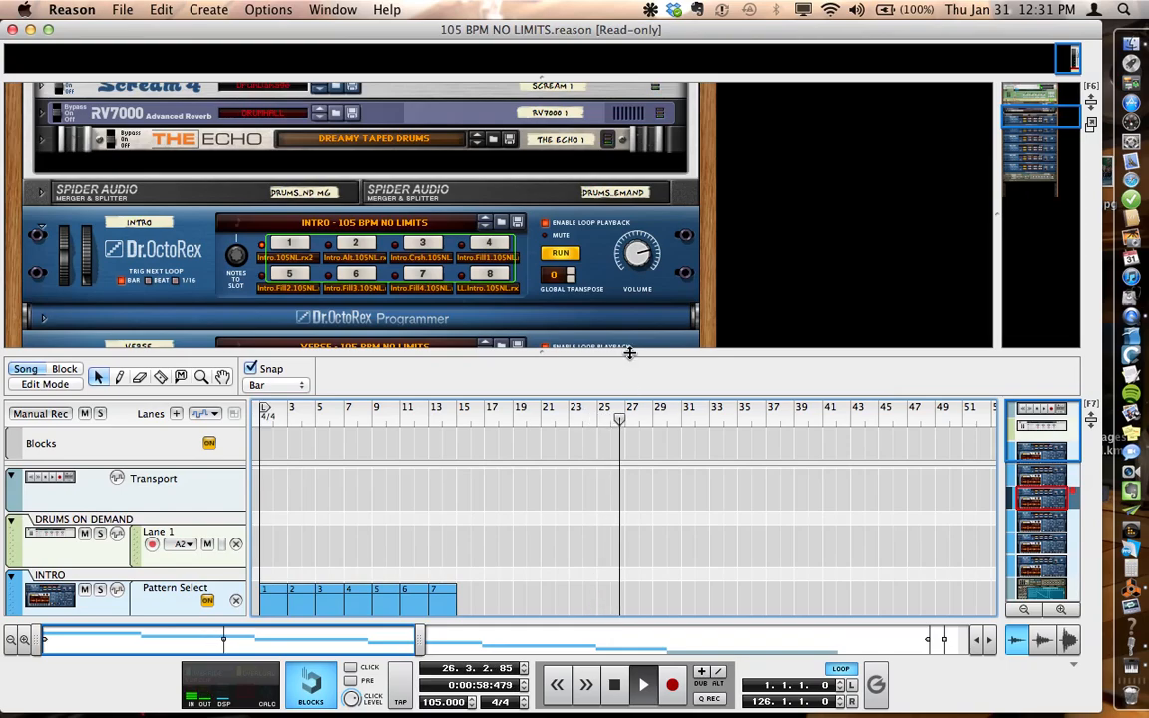
drag(628, 349, 618, 189)
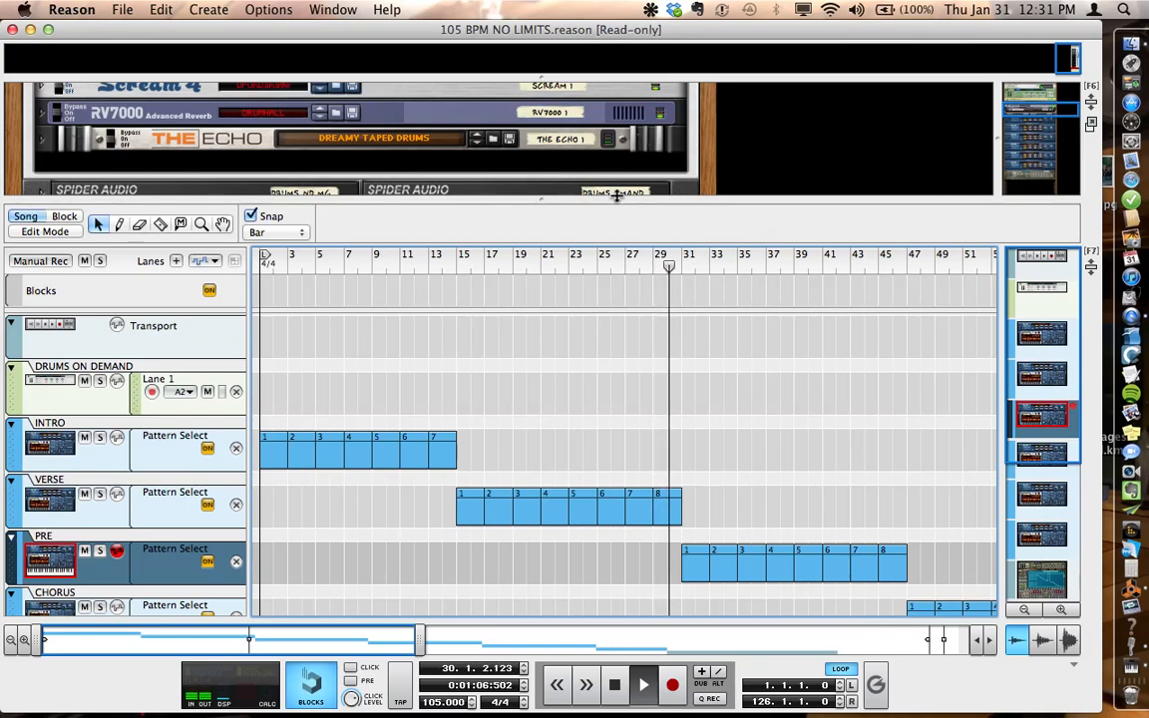
key(space)
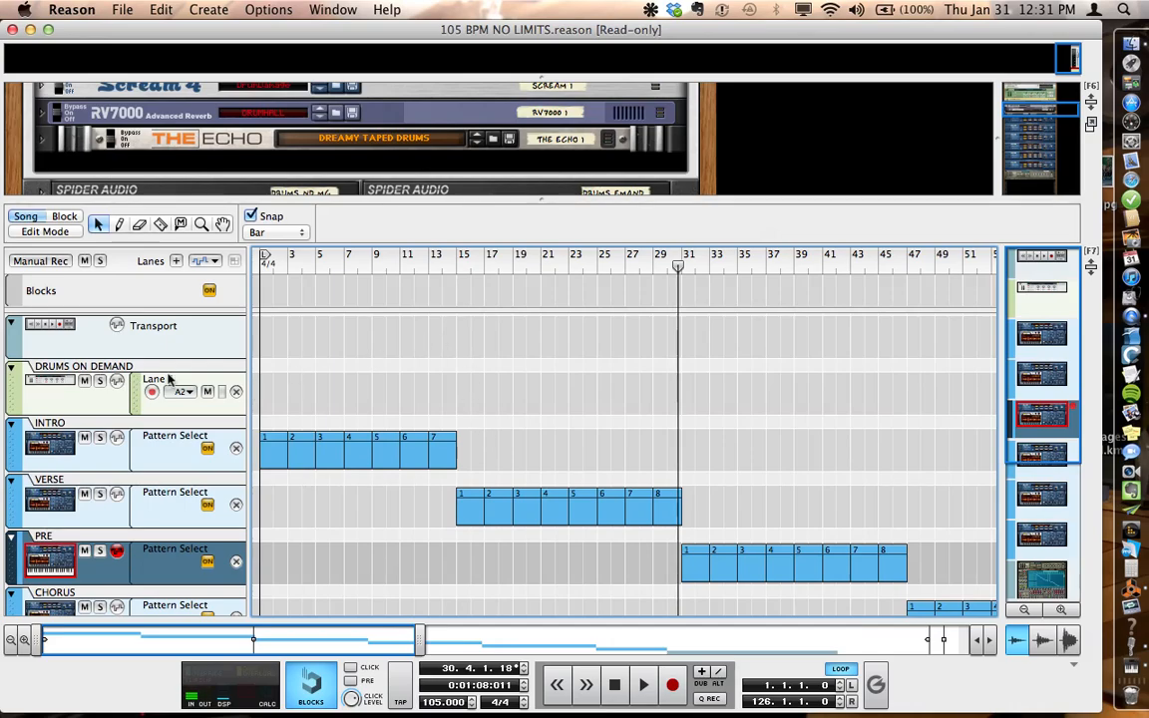
Step: View the loop choices for the first VERSE clip at bar 15 without changing its assigned loop
drag(352, 199, 363, 173)
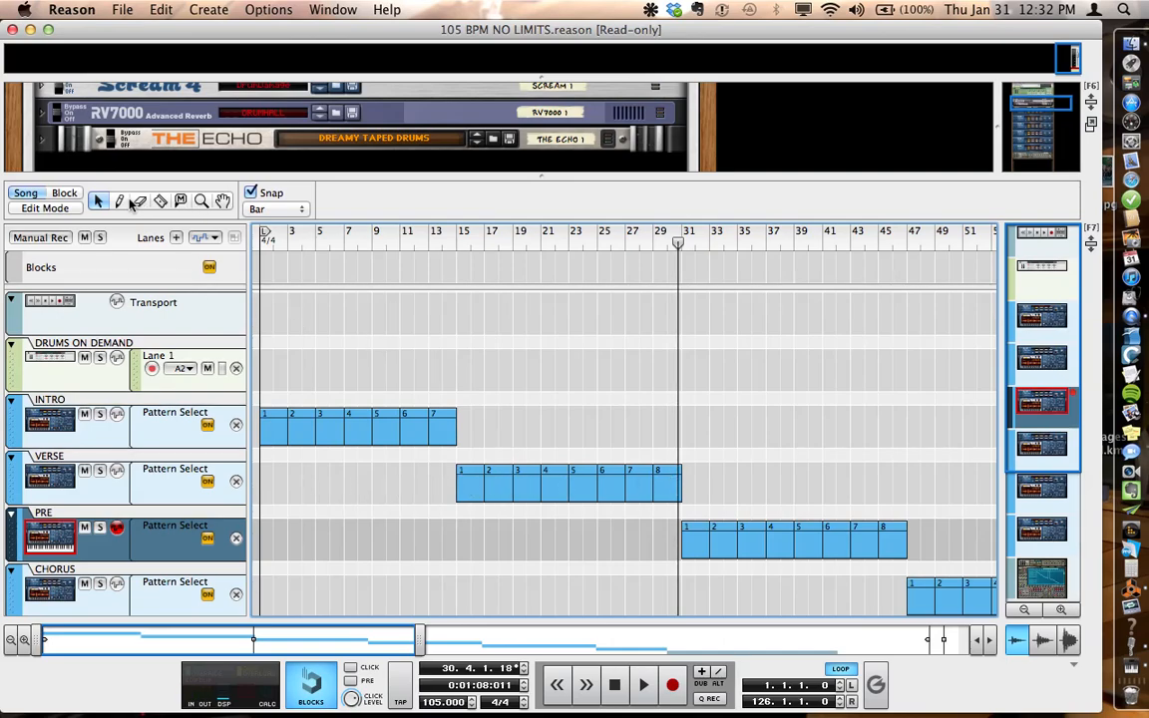
click(468, 476)
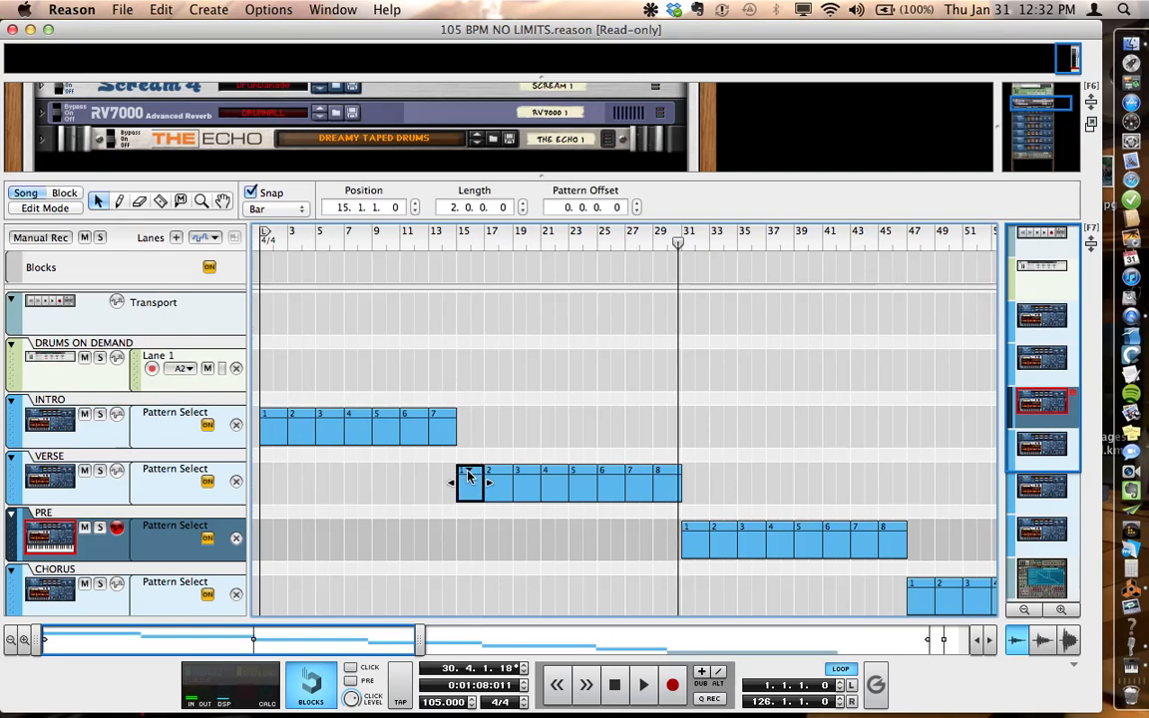
click(468, 475)
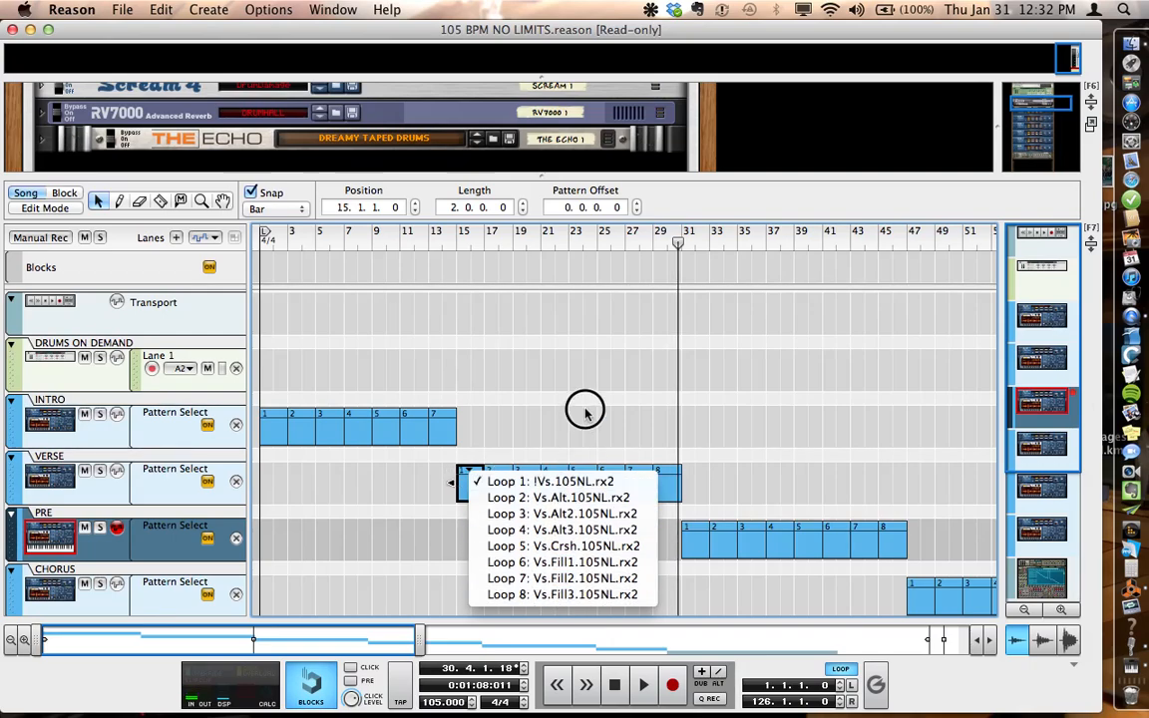
click(526, 379)
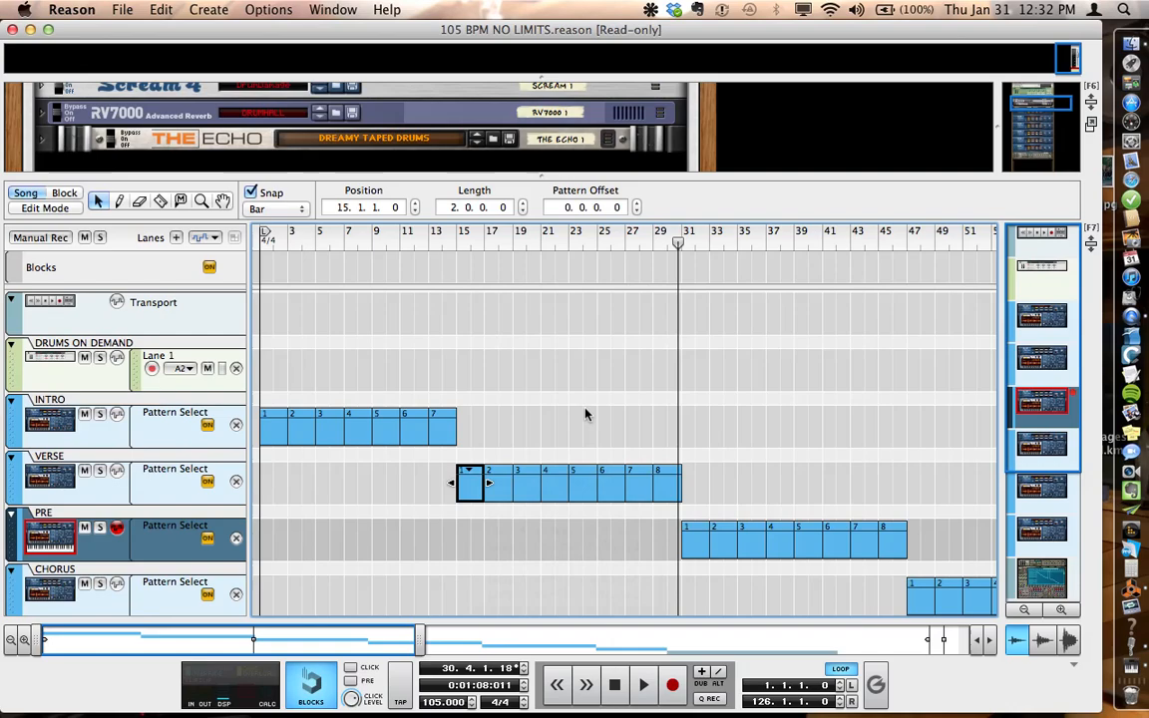
Step: Assign Loop 6: Intro.Fill3.105NL.rx2 to the last INTRO clip at bar 13 and play the song from that clip
click(442, 419)
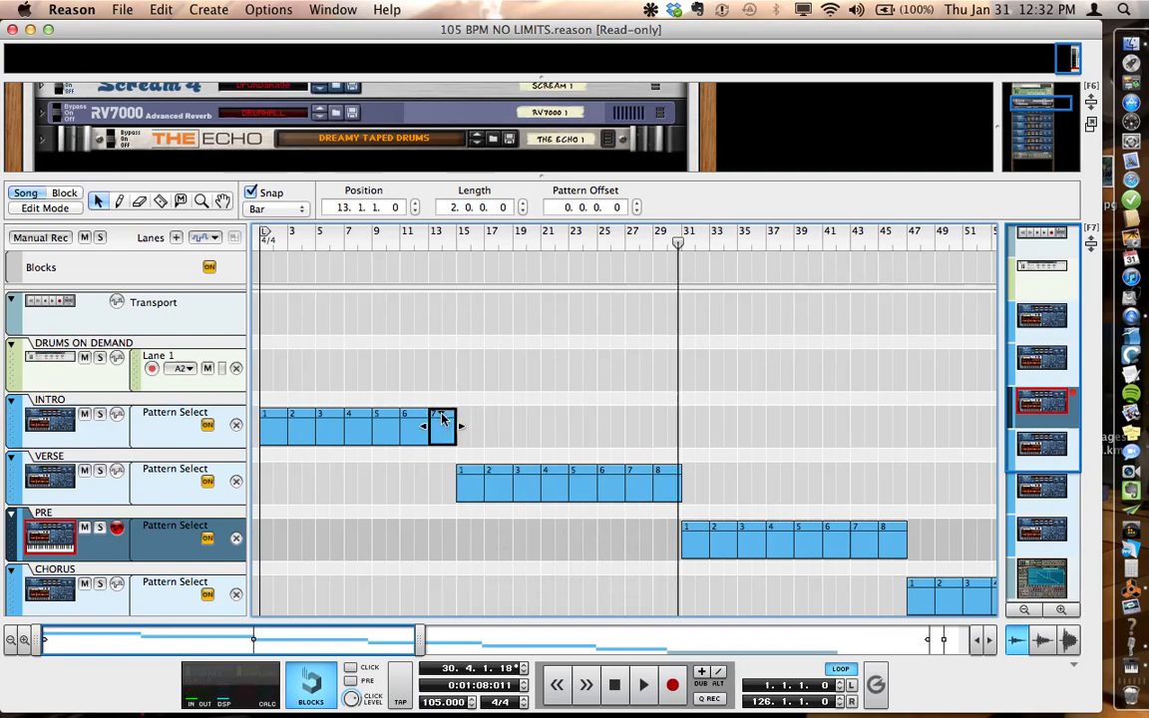
click(442, 416)
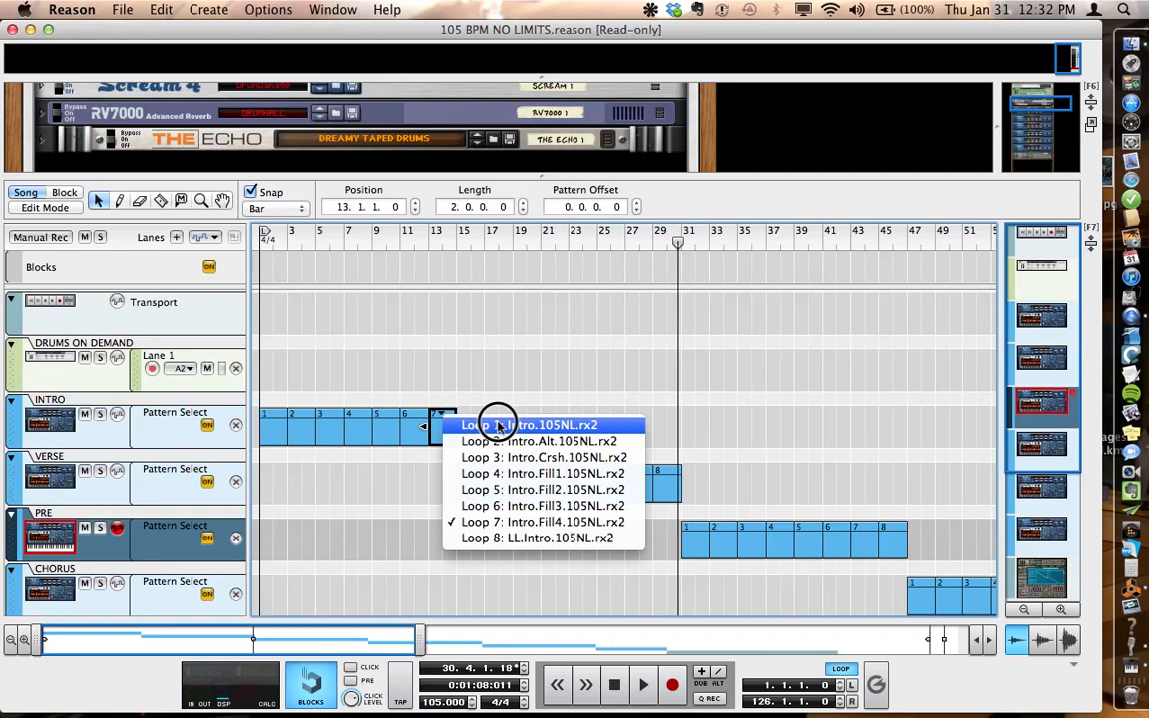
click(469, 505)
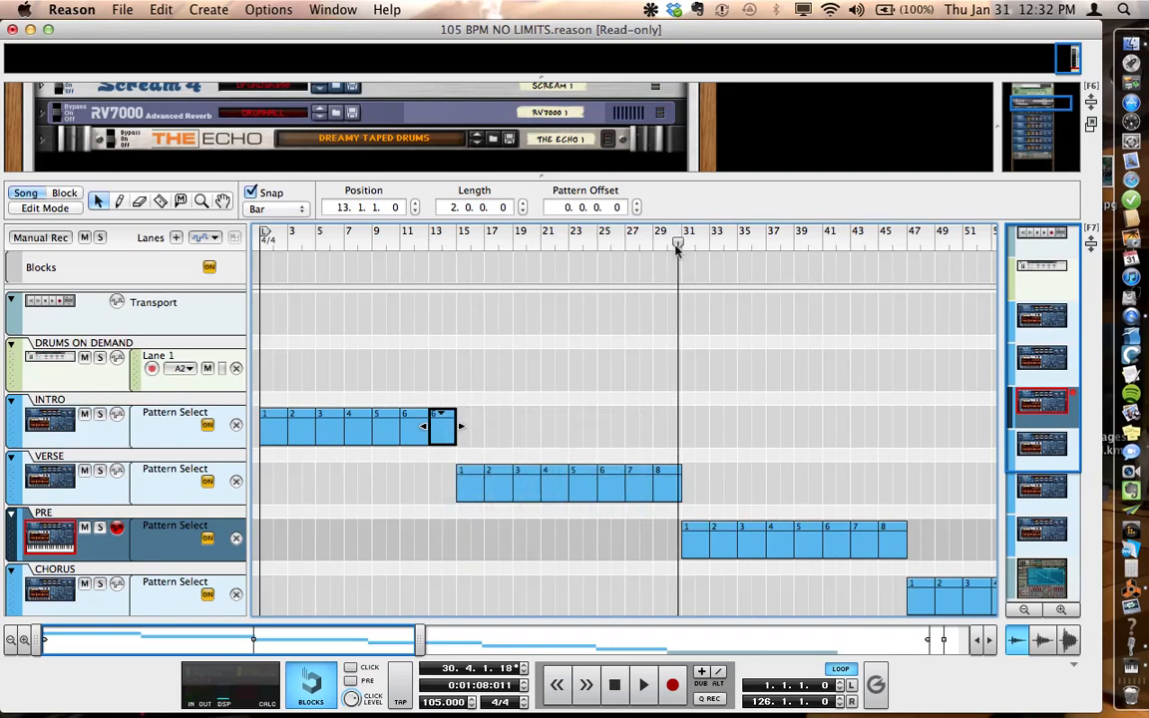
mouse_move(678, 243)
mouse_down()
mouse_move(426, 224)
mouse_move(427, 207)
mouse_up()
key(space)
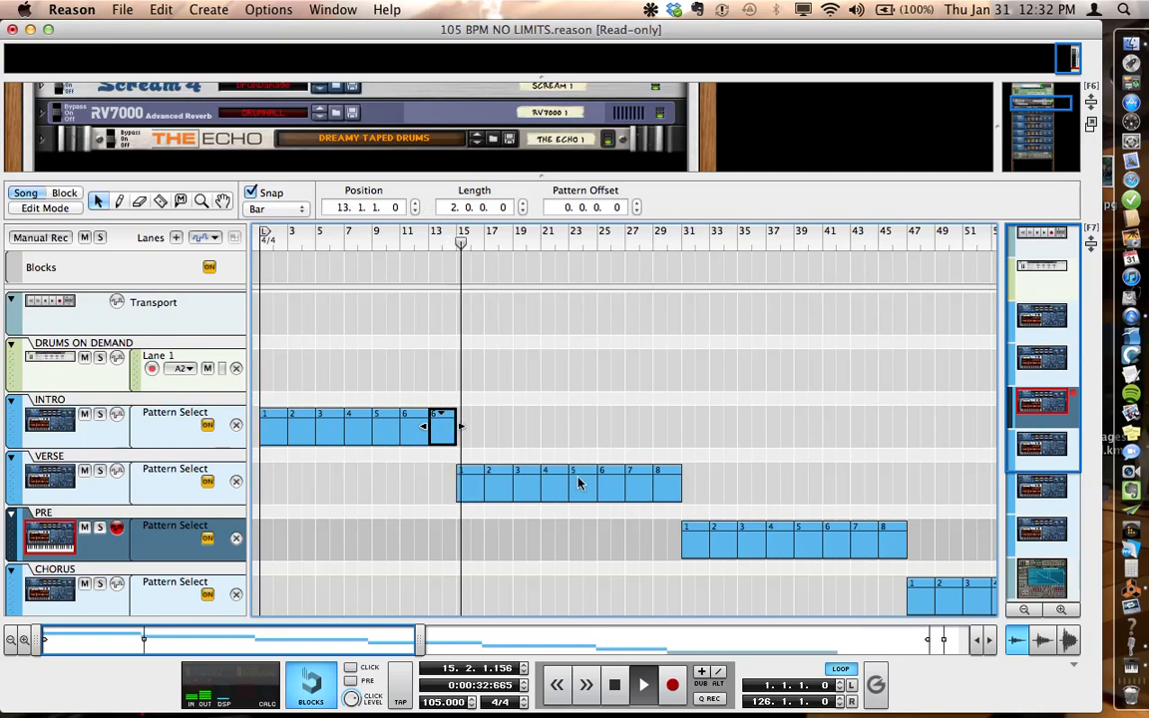
Step: Stop playback and assign Loop 5: Vs.Crsh.105NL.rx2 to the first VERSE clip at bar 15
key(space)
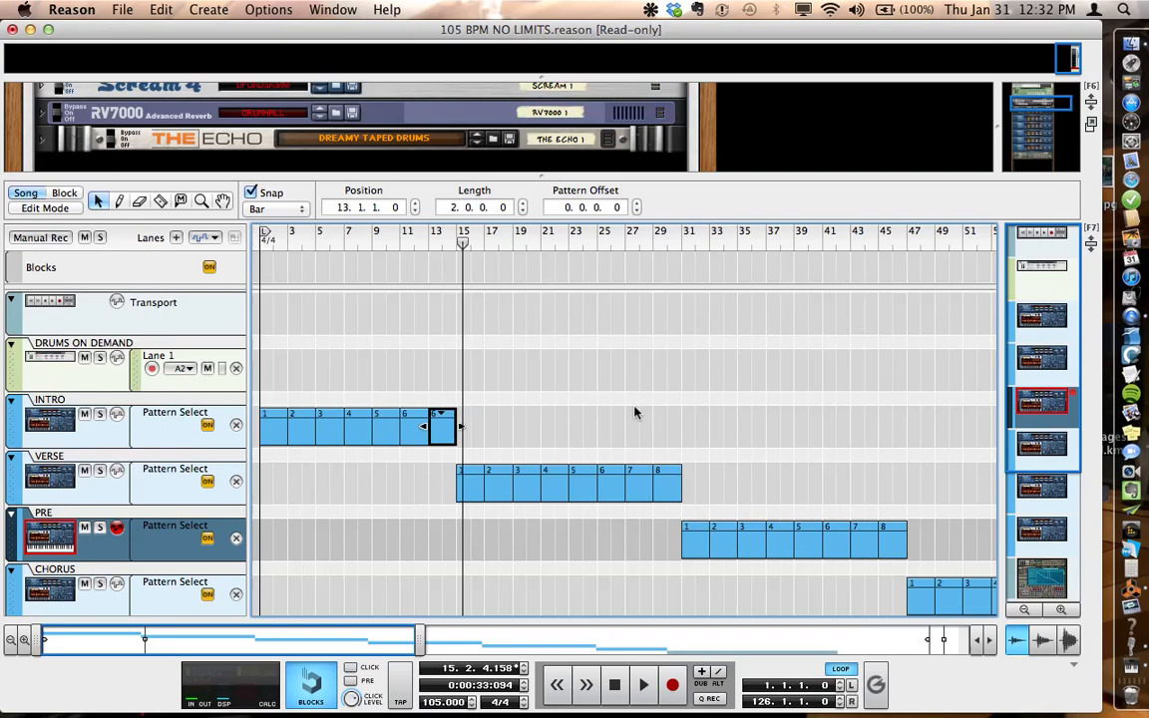
click(472, 475)
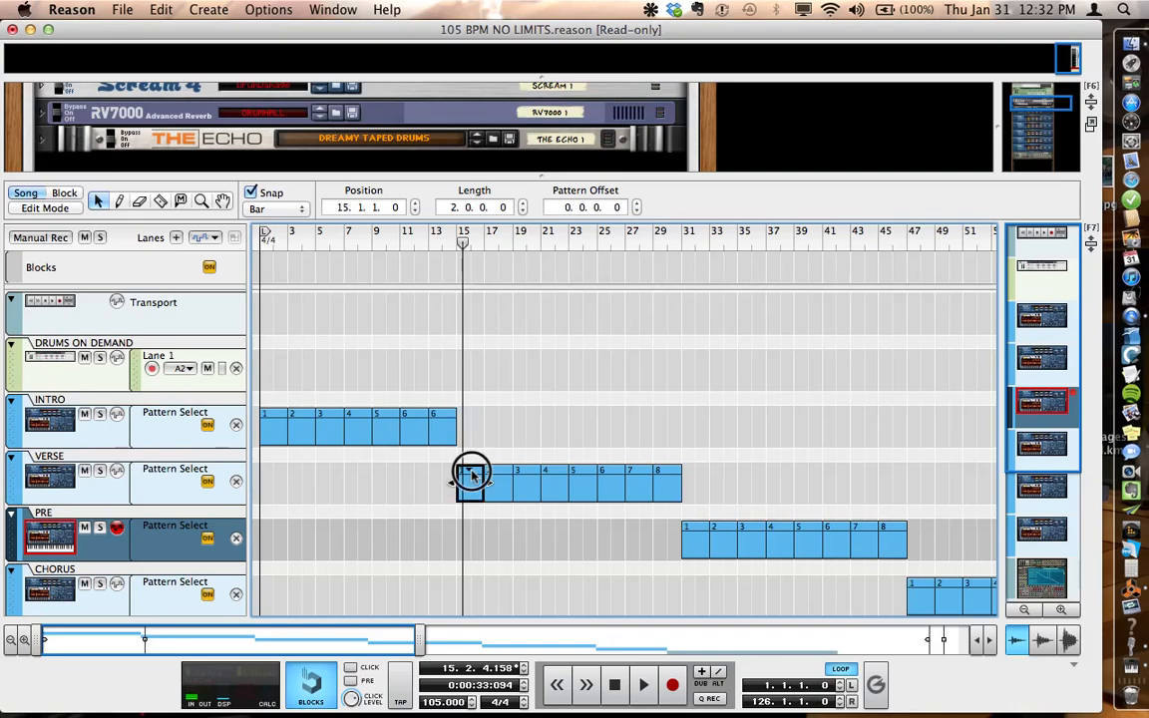
click(473, 474)
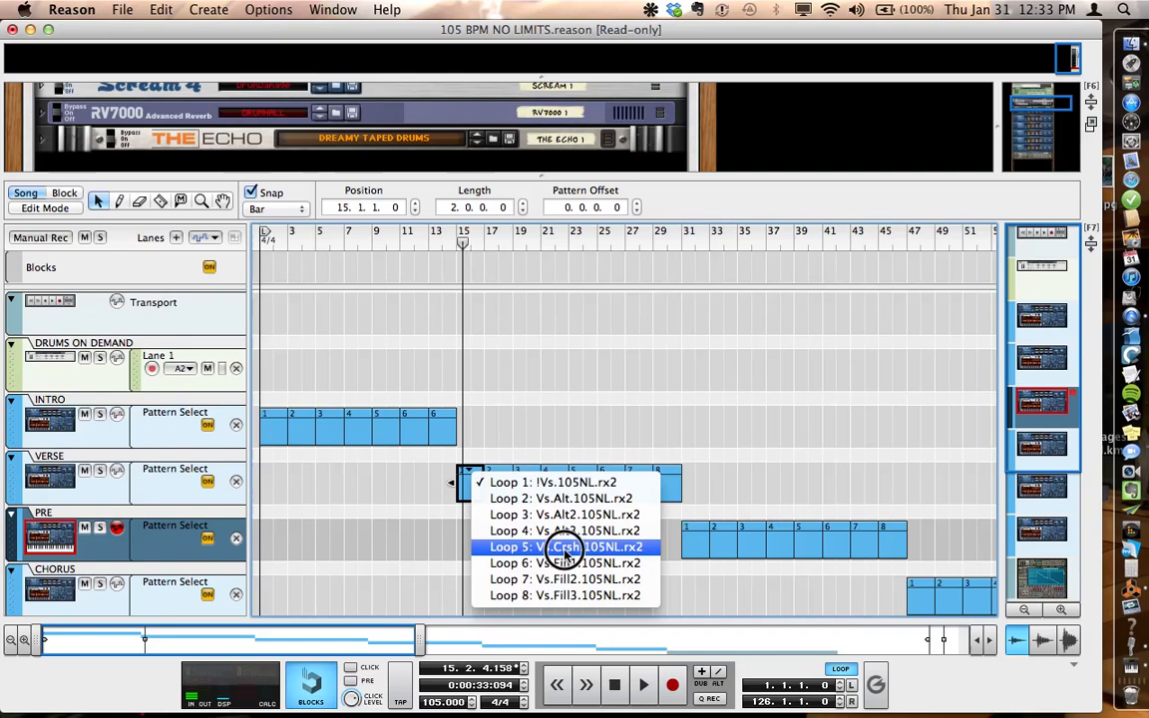
click(566, 549)
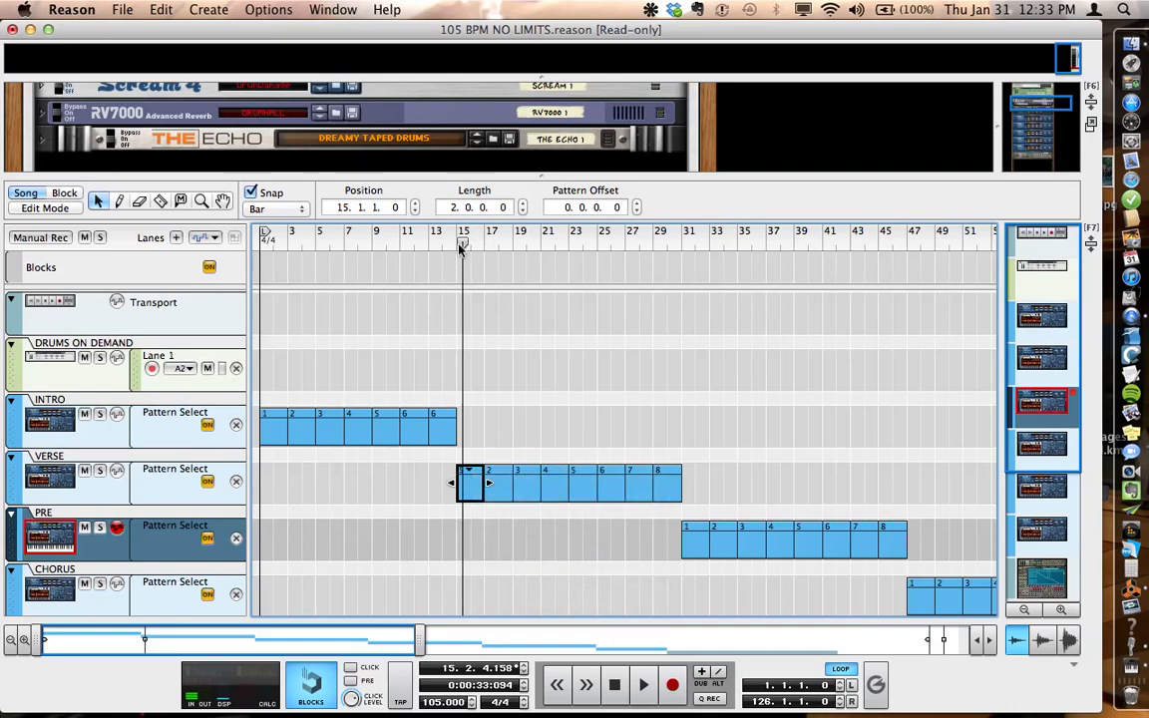
Step: Play the song from bar 13 into the first VERSE clip to hear the transition, and stop within bar 16
drag(458, 248, 431, 252)
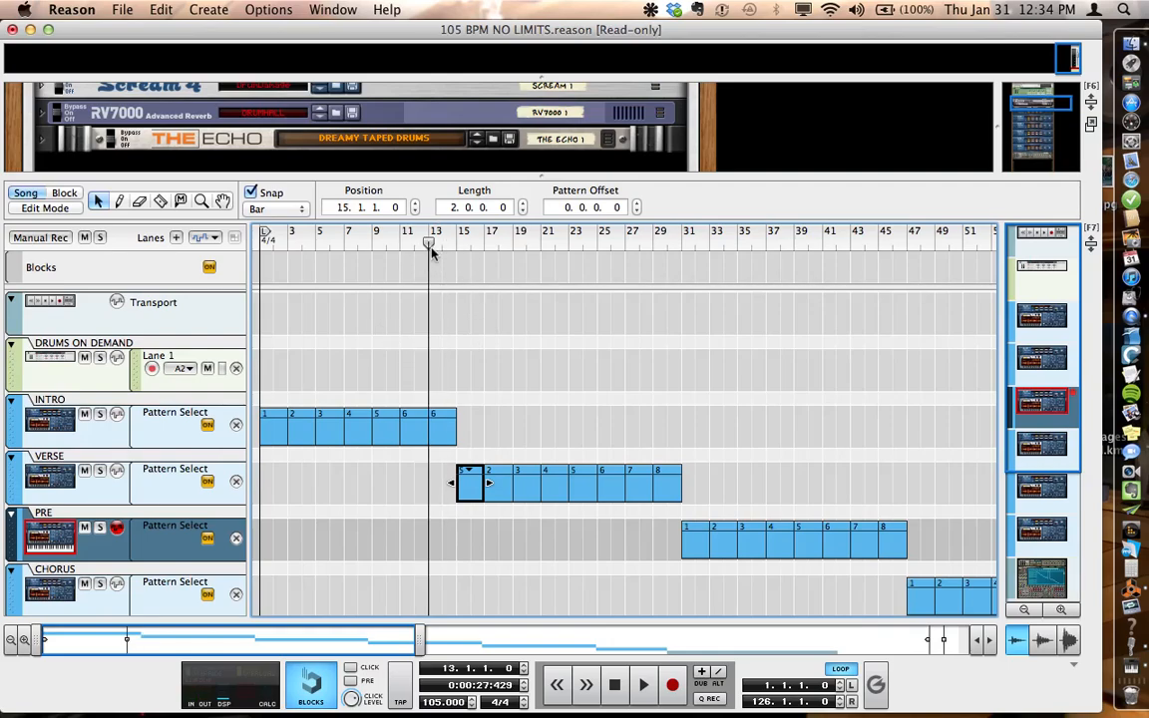
key(space)
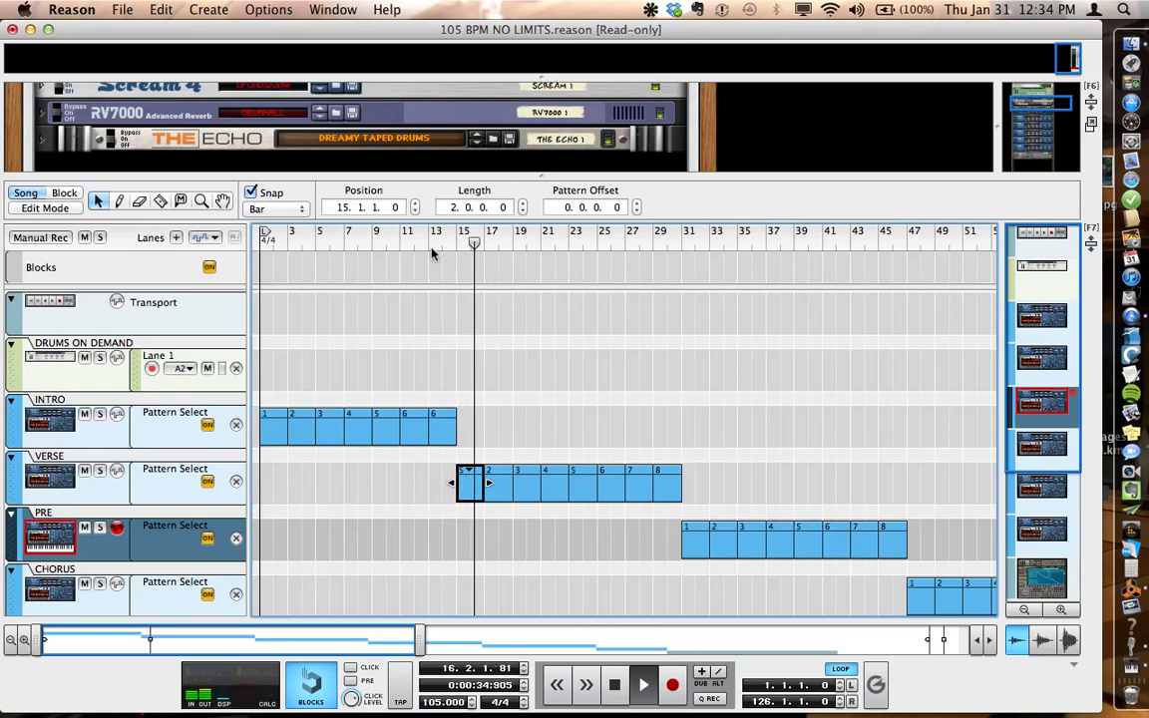
key(space)
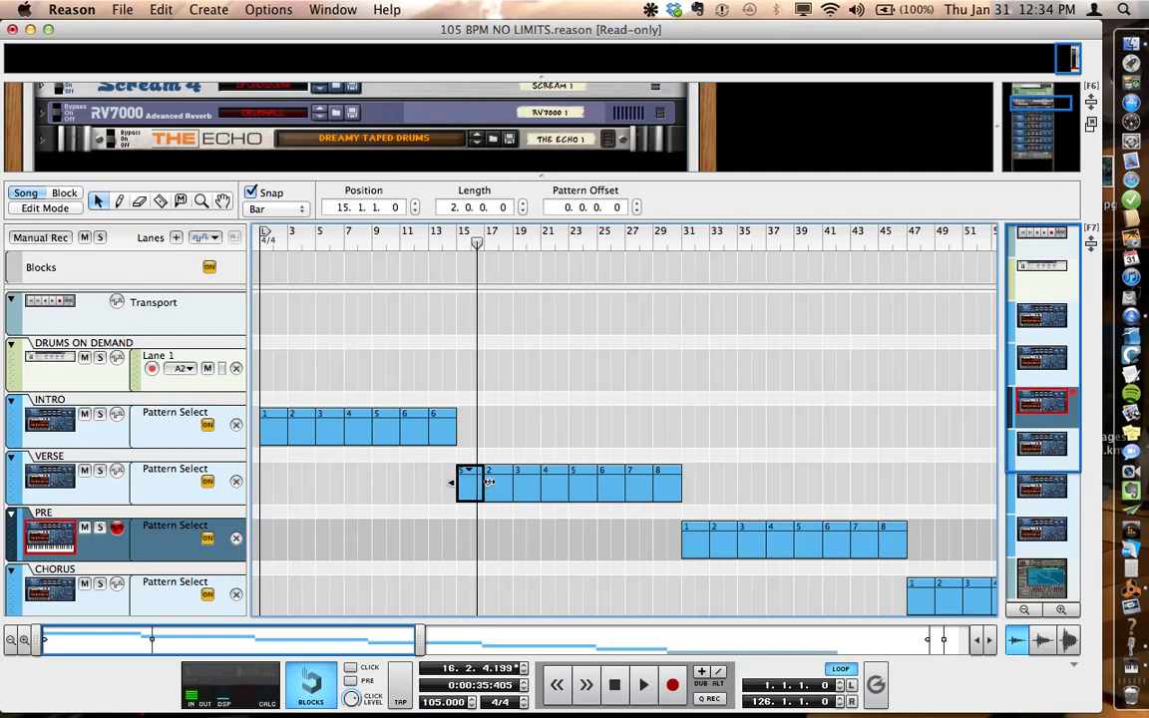
Step: Assign Loop 1: !Vs.105NL.rx2 to the second and third VERSE clips at bars 17 and 19
click(499, 472)
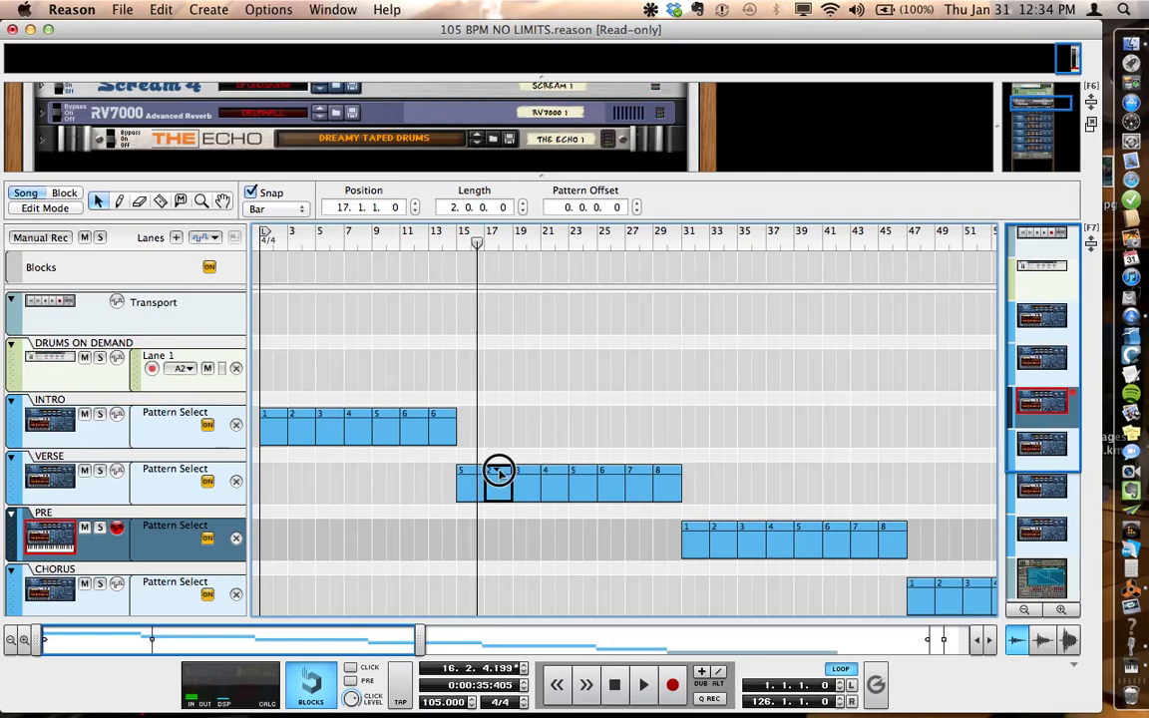
click(498, 469)
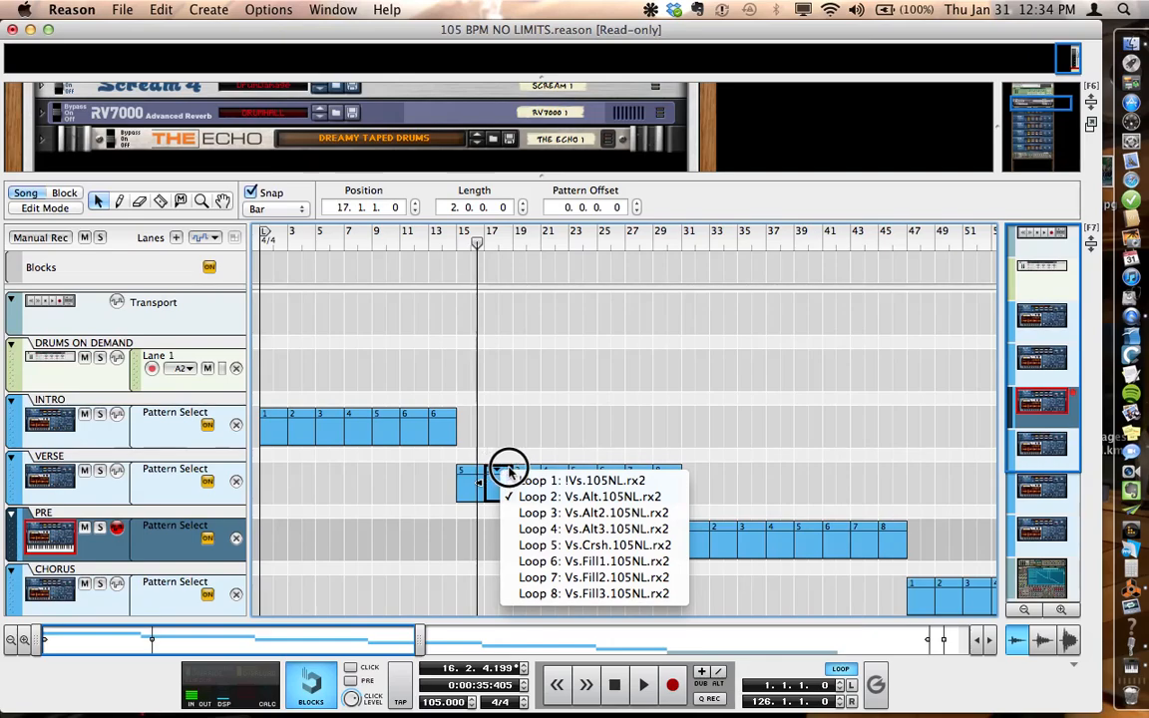
click(521, 479)
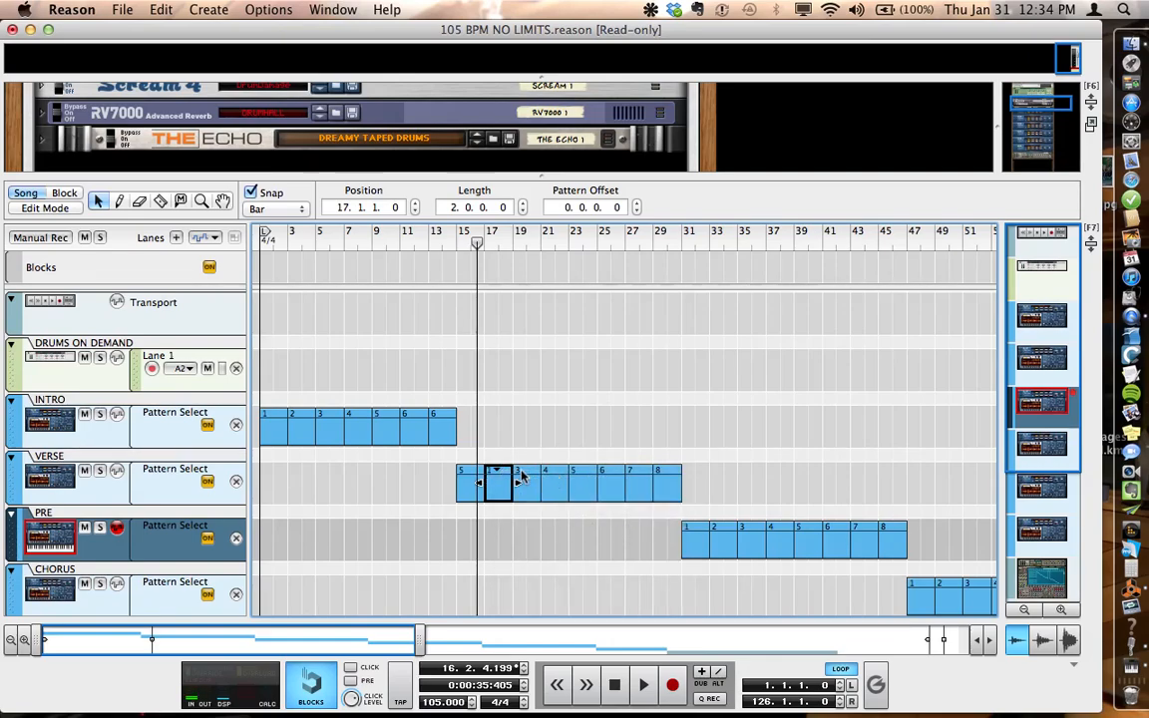
click(524, 477)
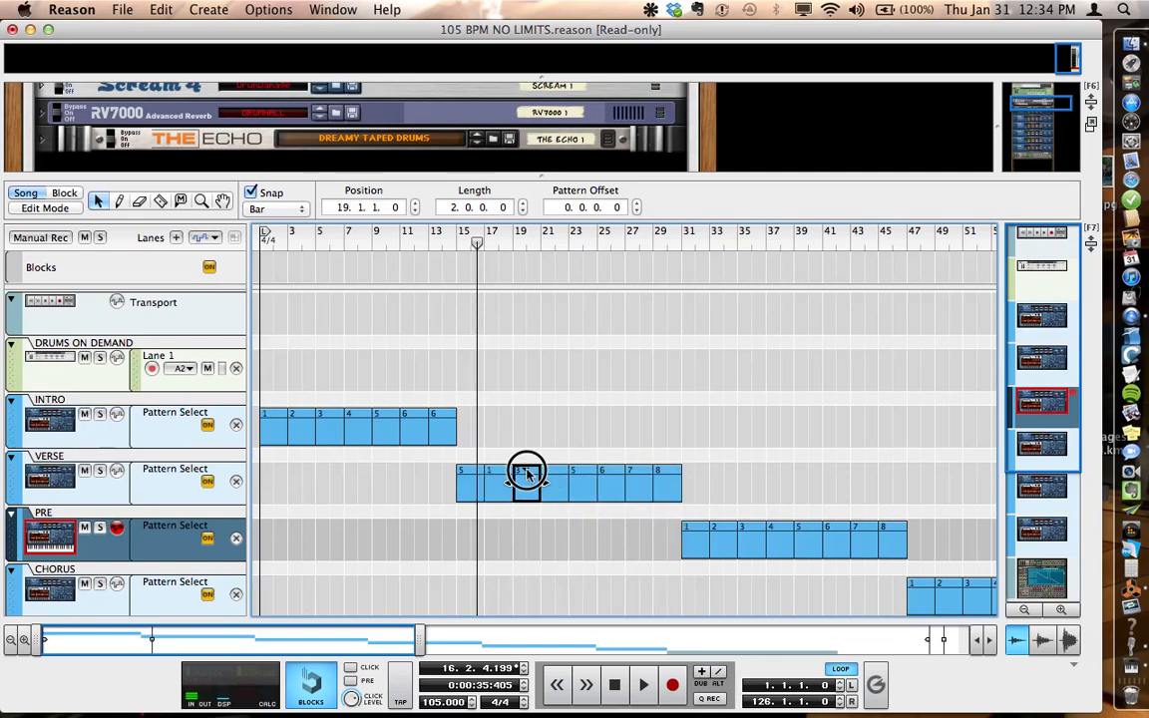
click(525, 472)
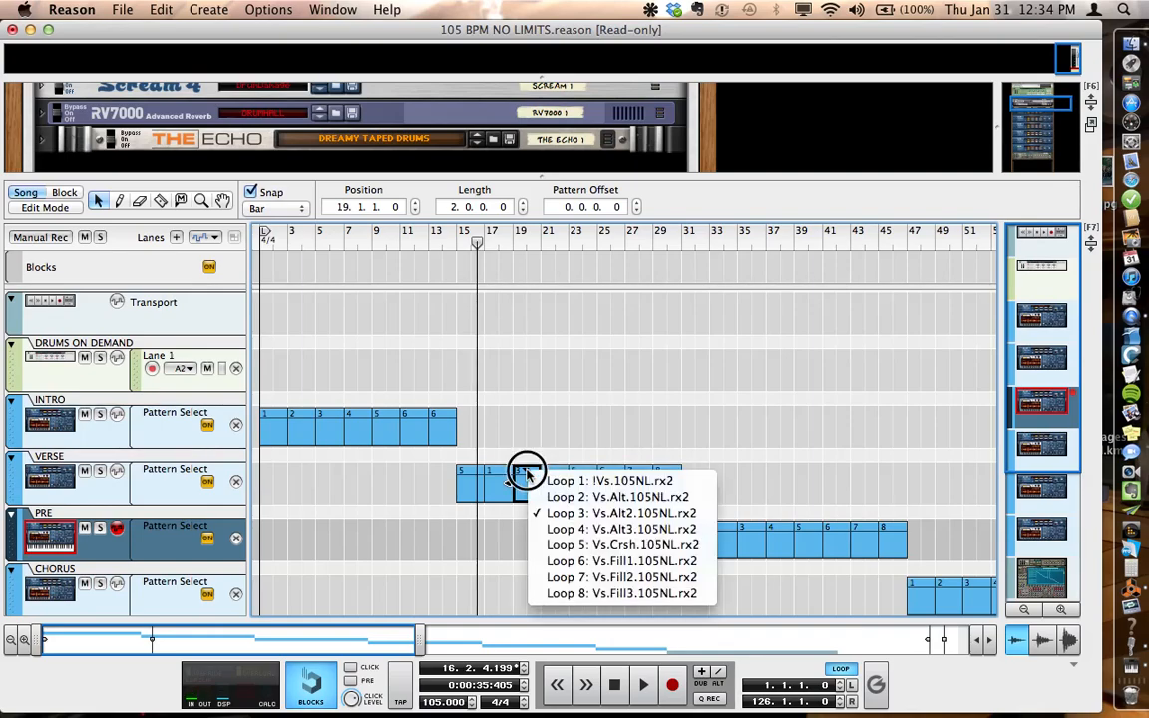
click(582, 481)
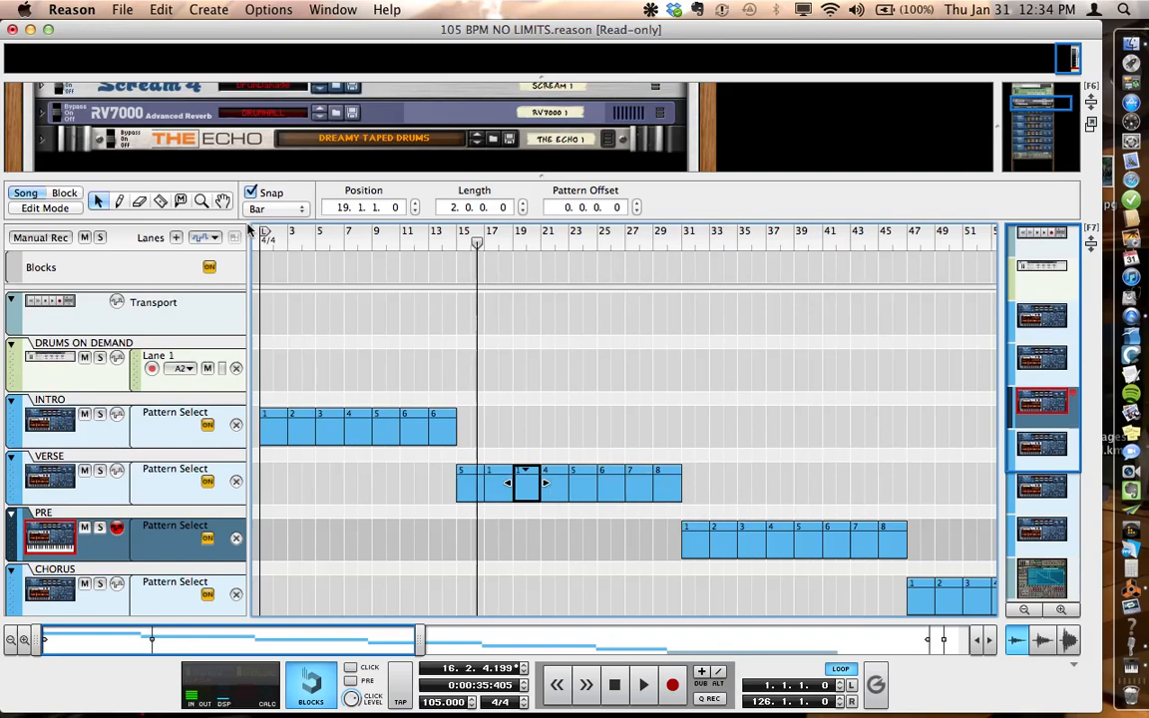
Step: Draw a trial Loop A3 clip on the VERSE track from bar 37 to 46 with the Pencil tool and delete it
click(119, 201)
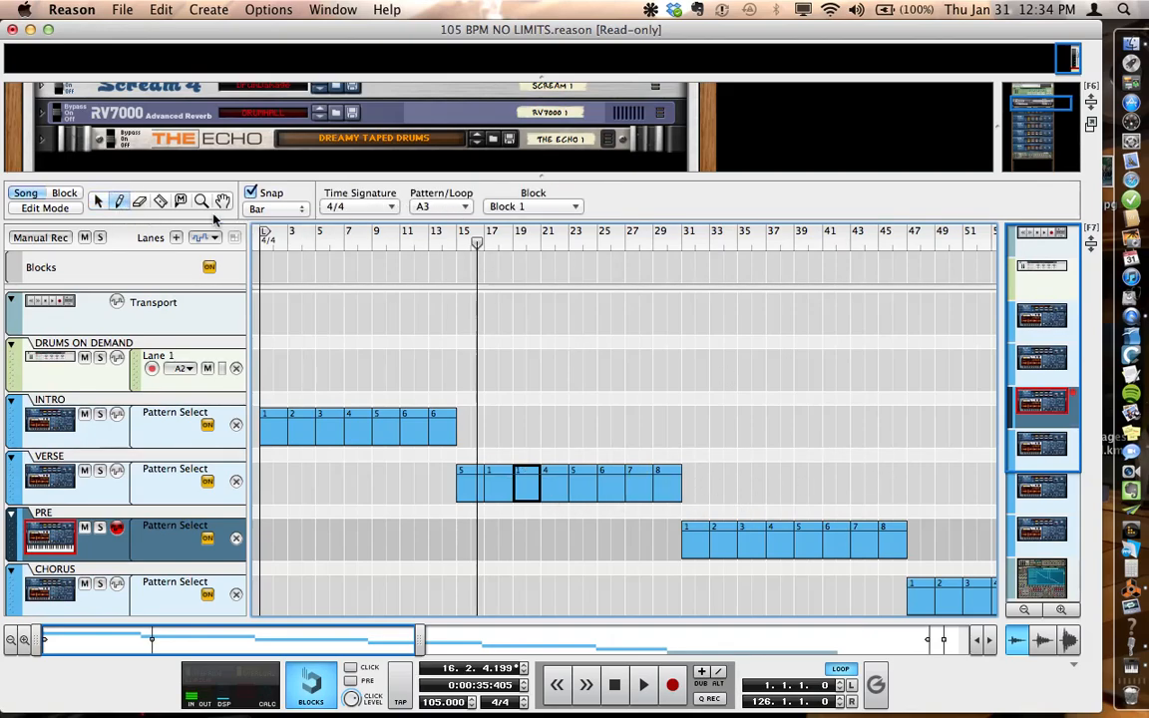
click(462, 208)
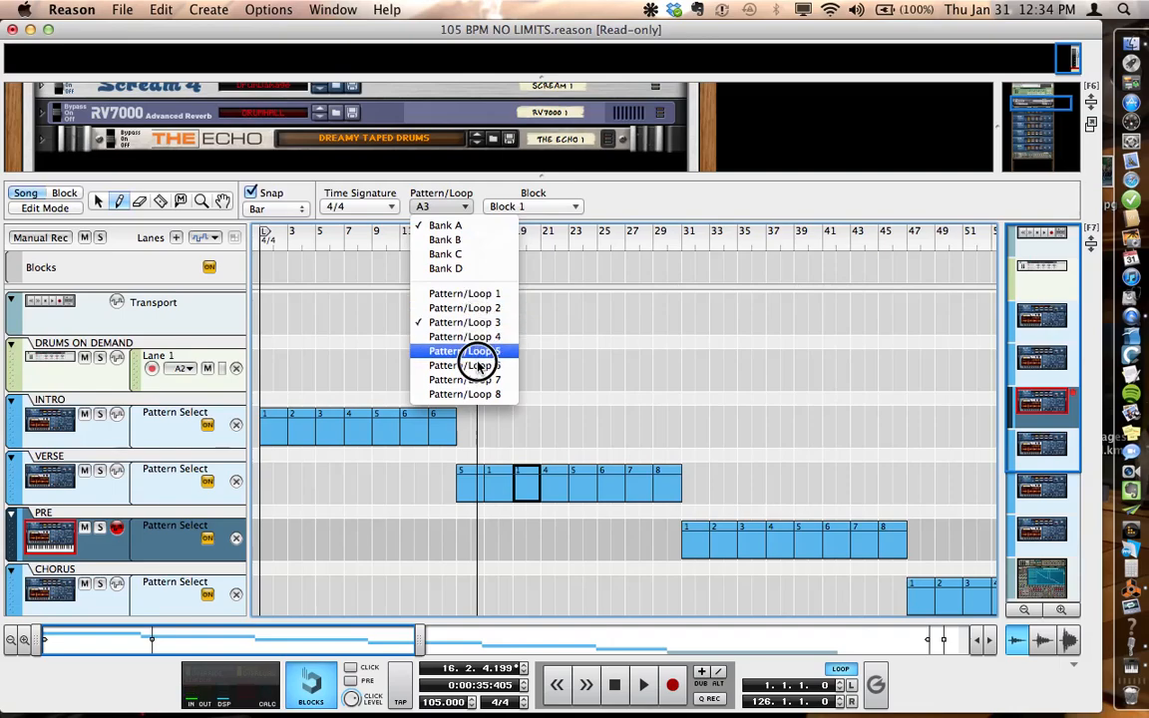
click(535, 297)
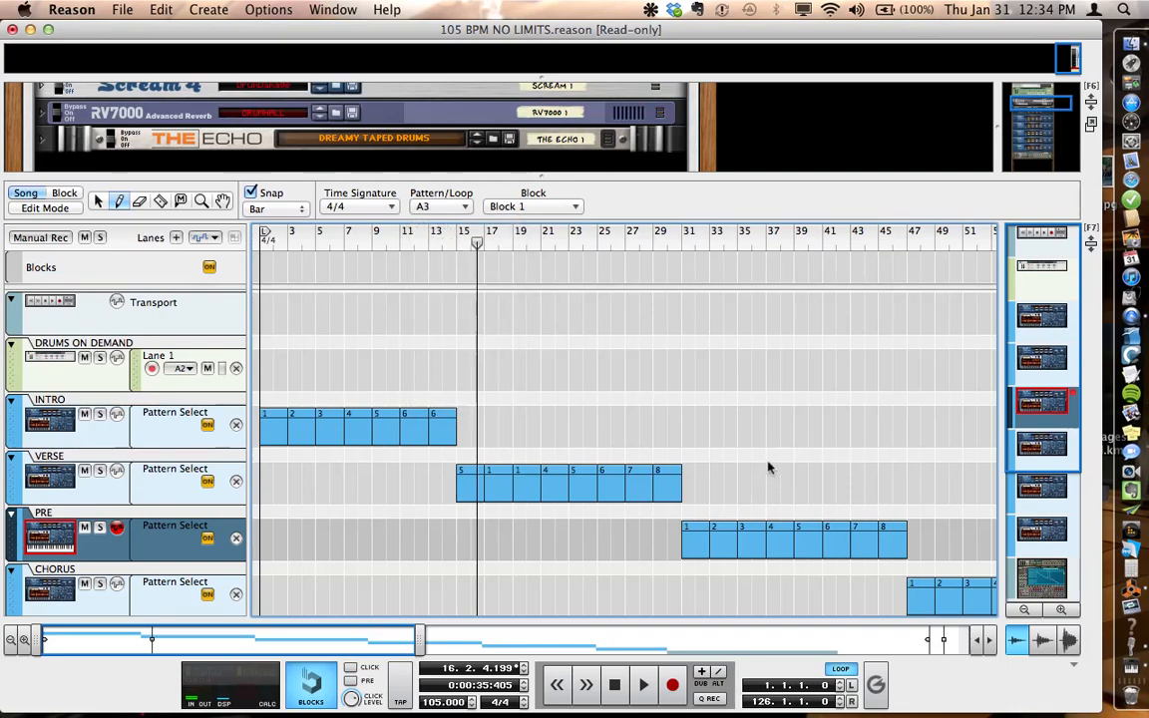
drag(771, 467, 884, 464)
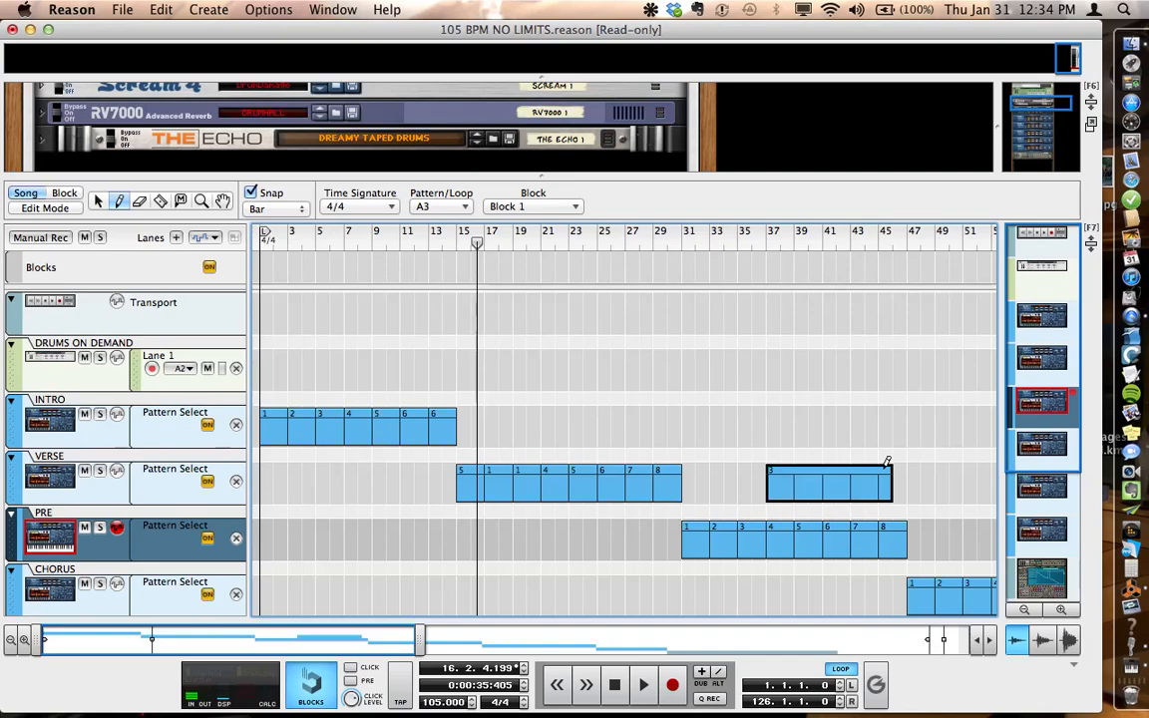
key(BackSpace)
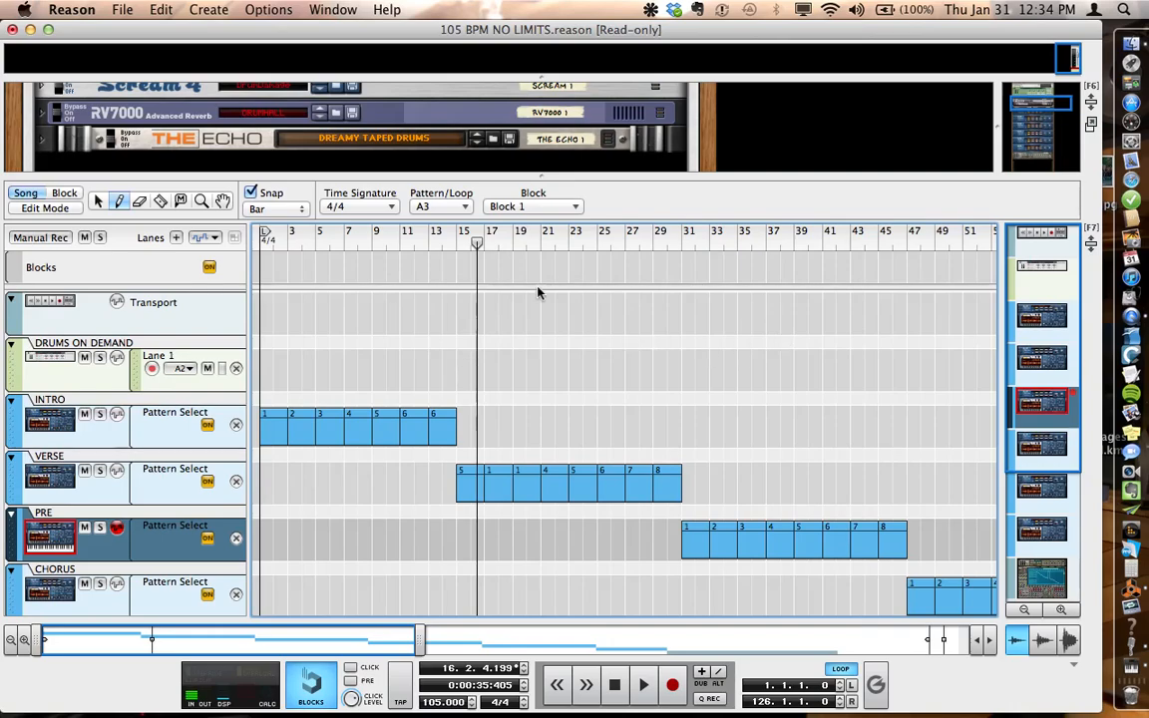
click(98, 201)
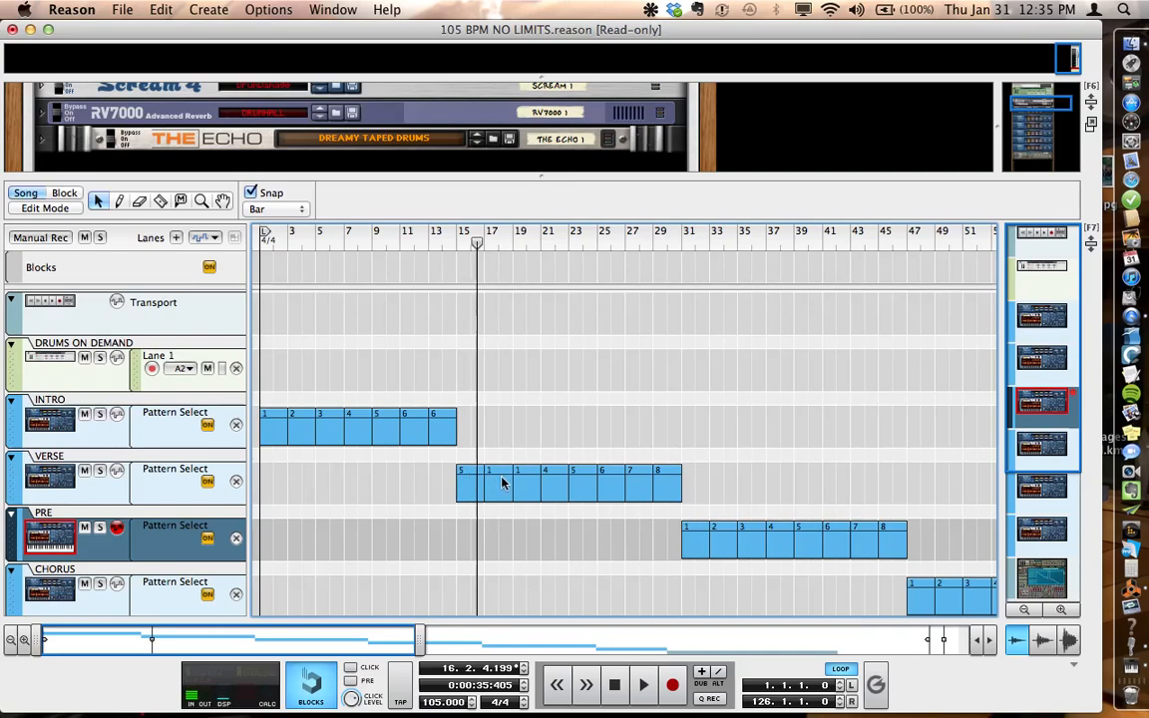
Step: Assign Loop 3: Vs.Alt2.105NL.rx2 to the VERSE clip at bar 21 and play the song from bar 19
click(555, 476)
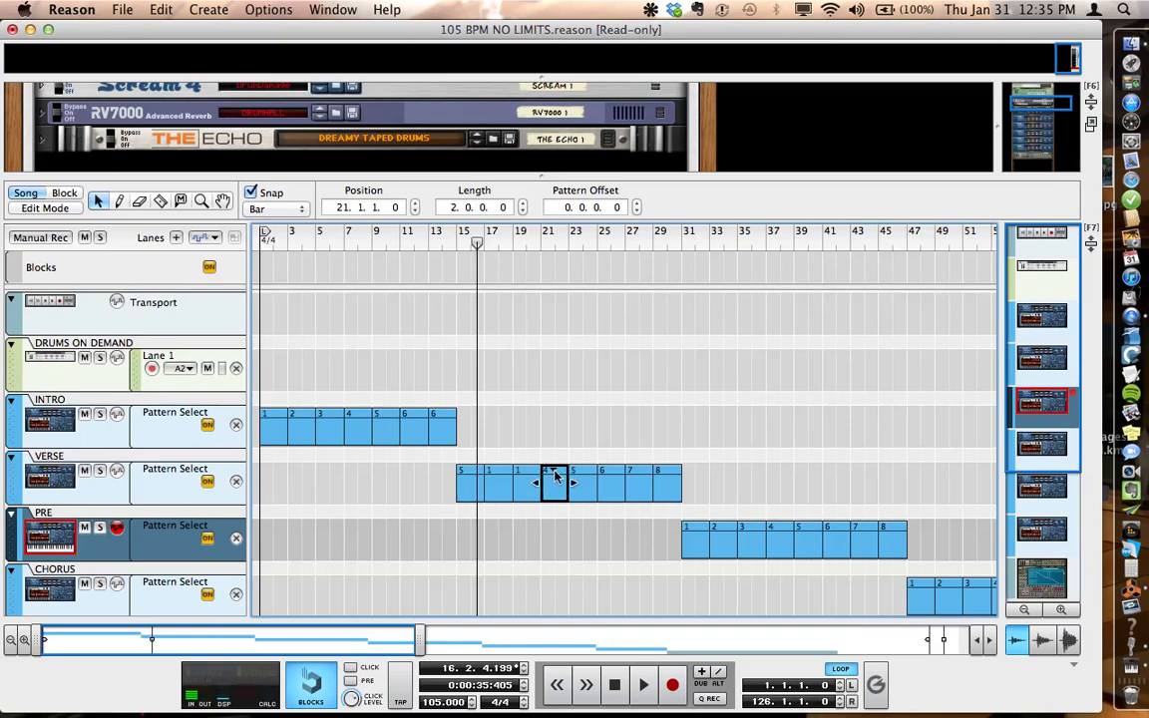
click(555, 475)
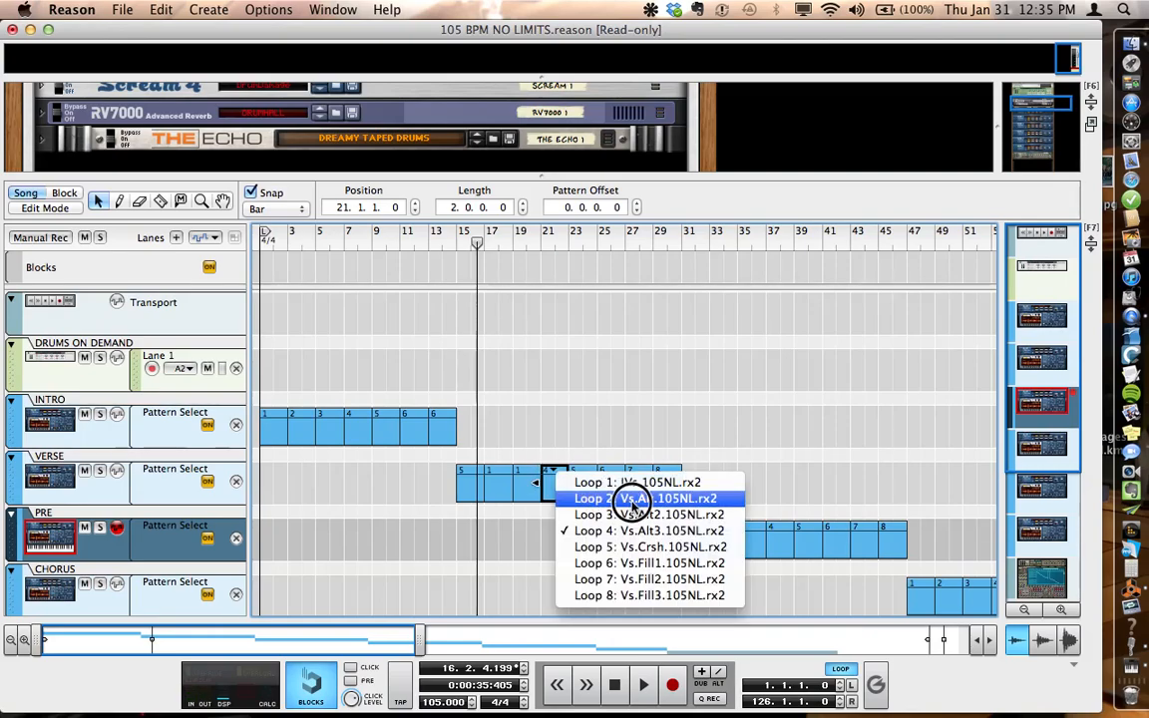
click(683, 517)
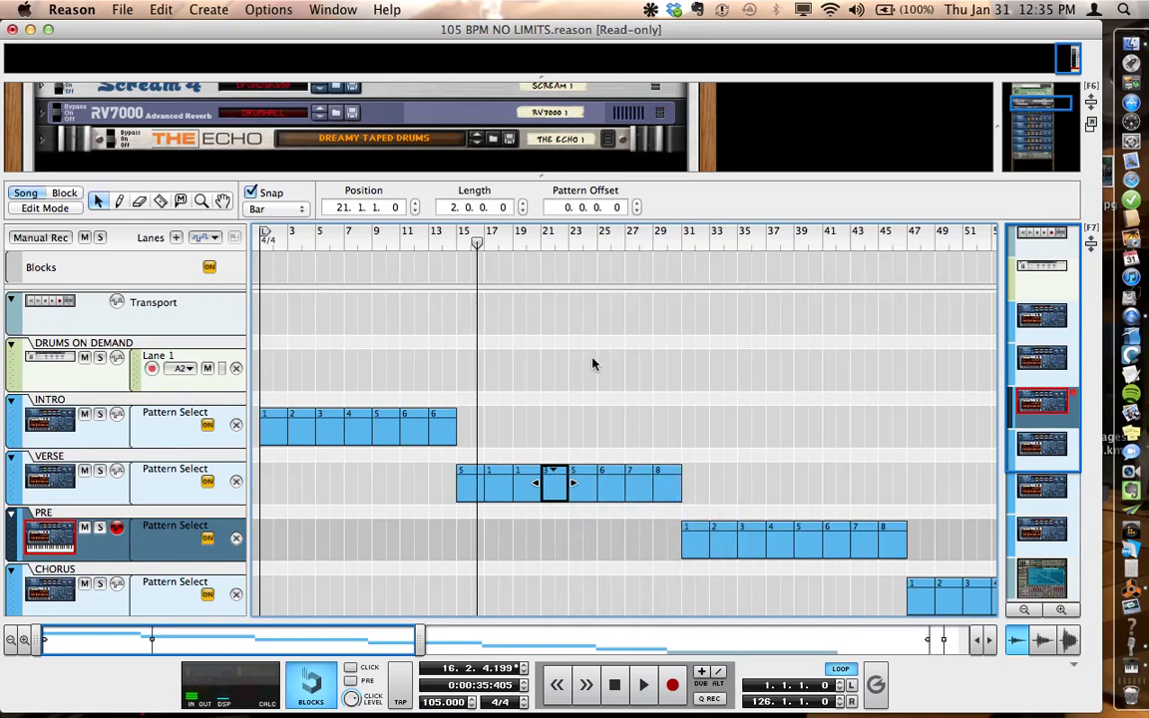
drag(477, 248, 514, 240)
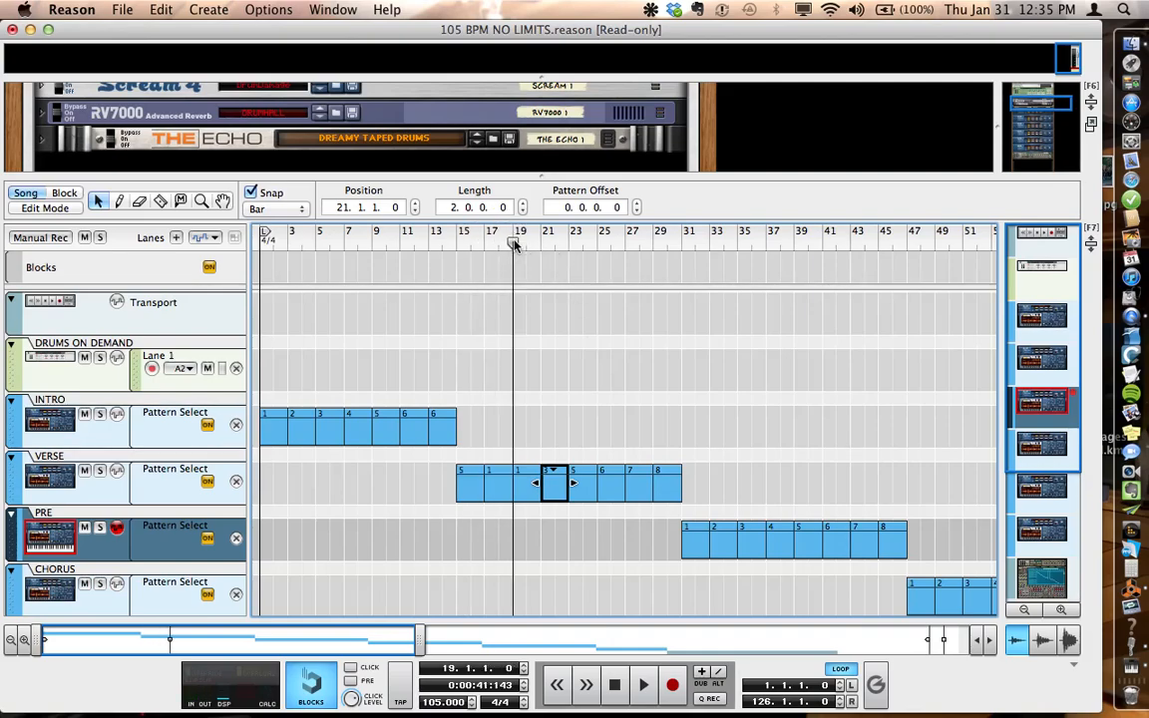
key(space)
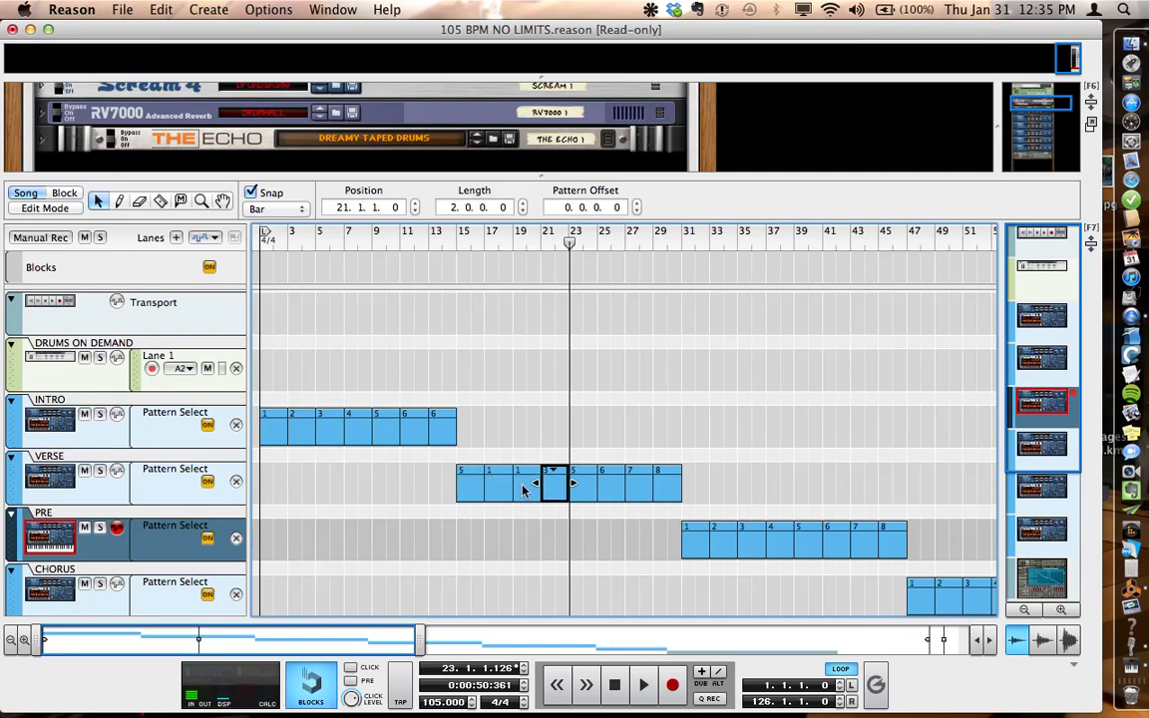
Step: View the loop choices for the VERSE clip at bar 23 without changing its assigned loop
click(584, 472)
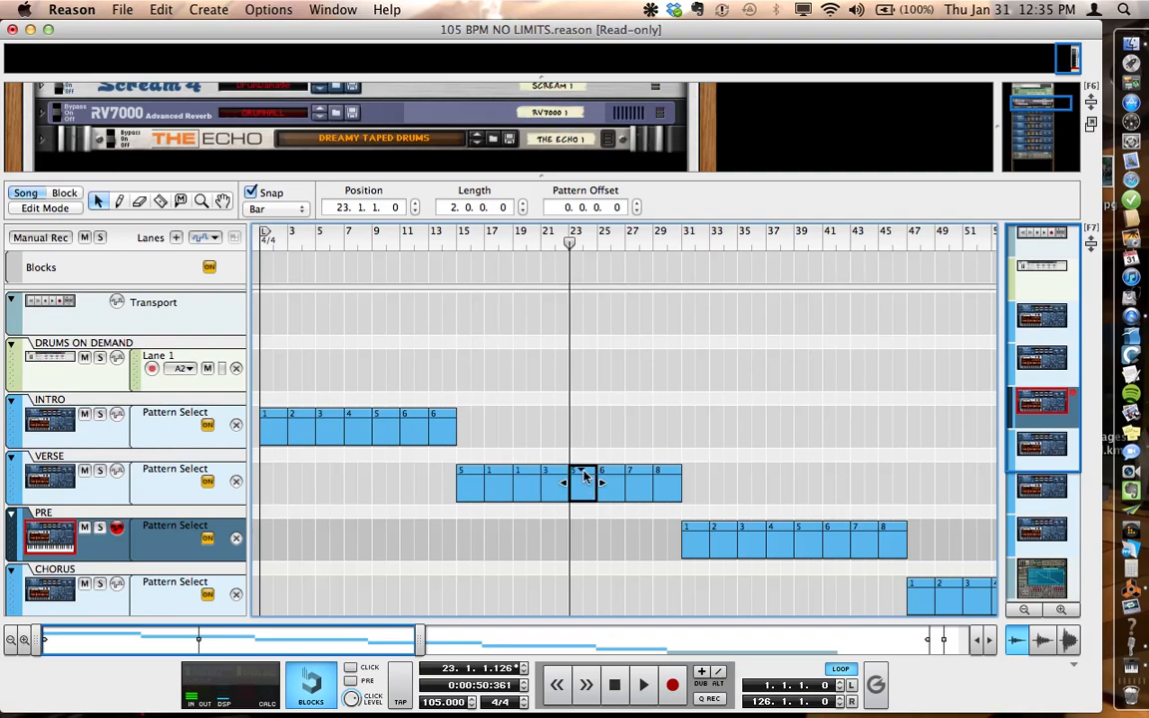
click(584, 473)
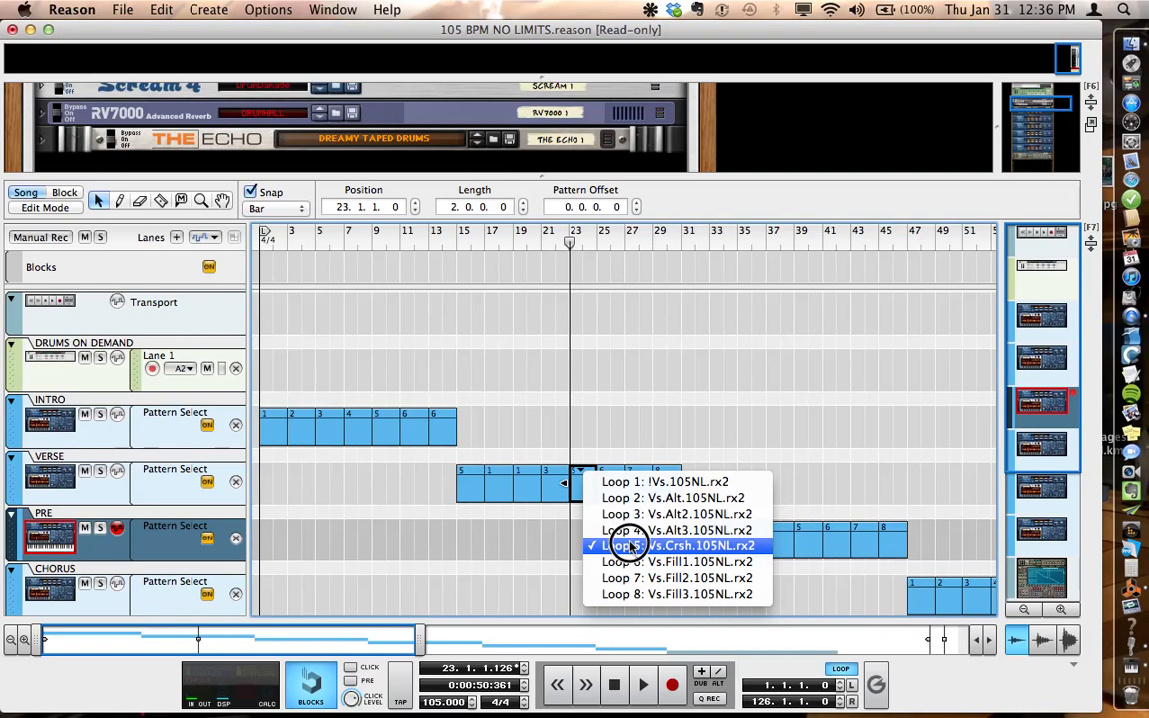
click(782, 457)
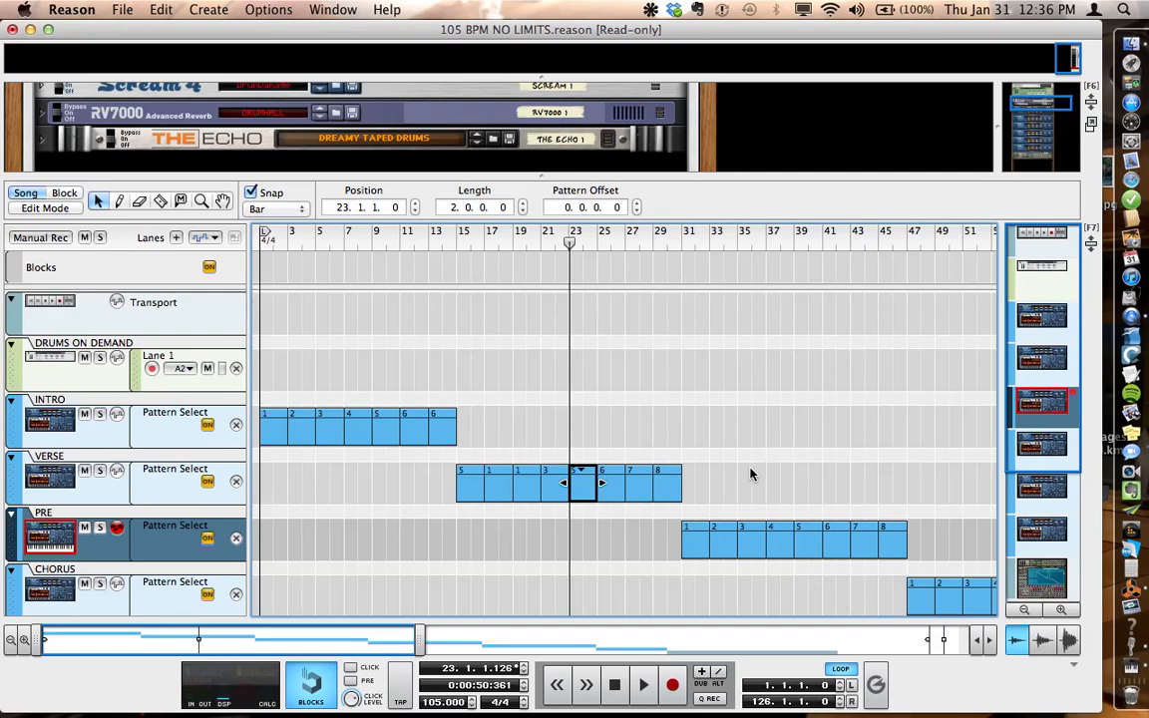
Step: Assign Loop 2: Vs.Alt.105NL.rx2 to the VERSE clip at bar 25 and play the song from bar 23
click(608, 475)
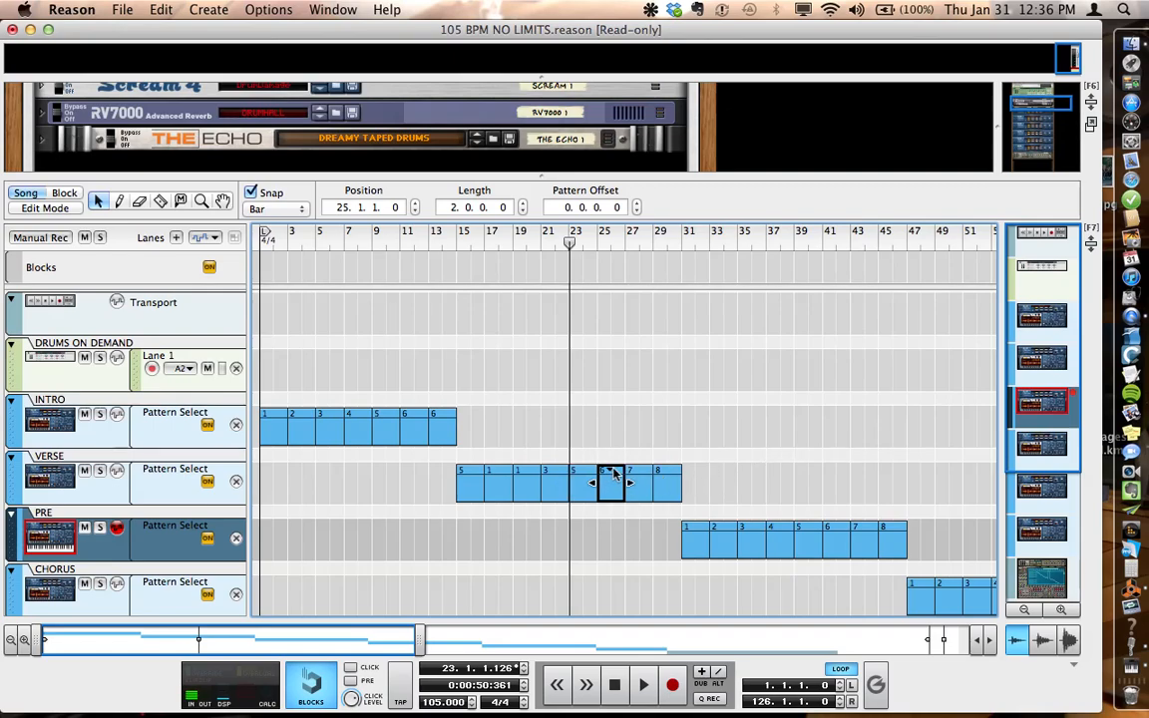
click(606, 470)
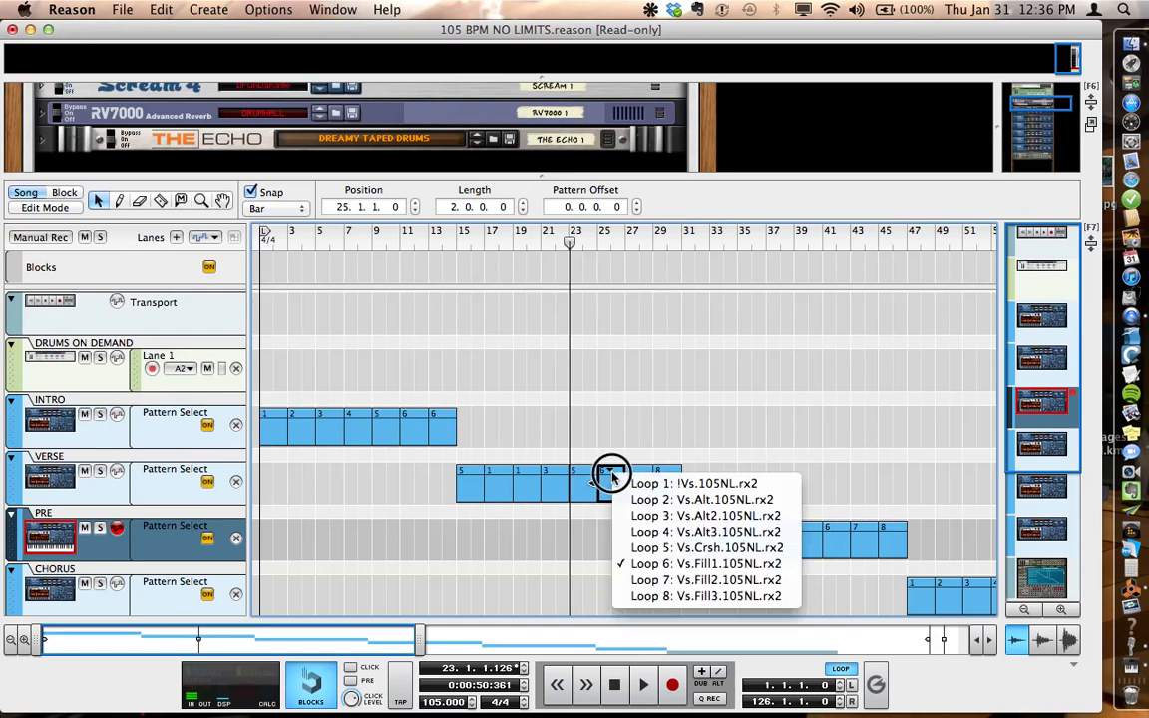
click(669, 499)
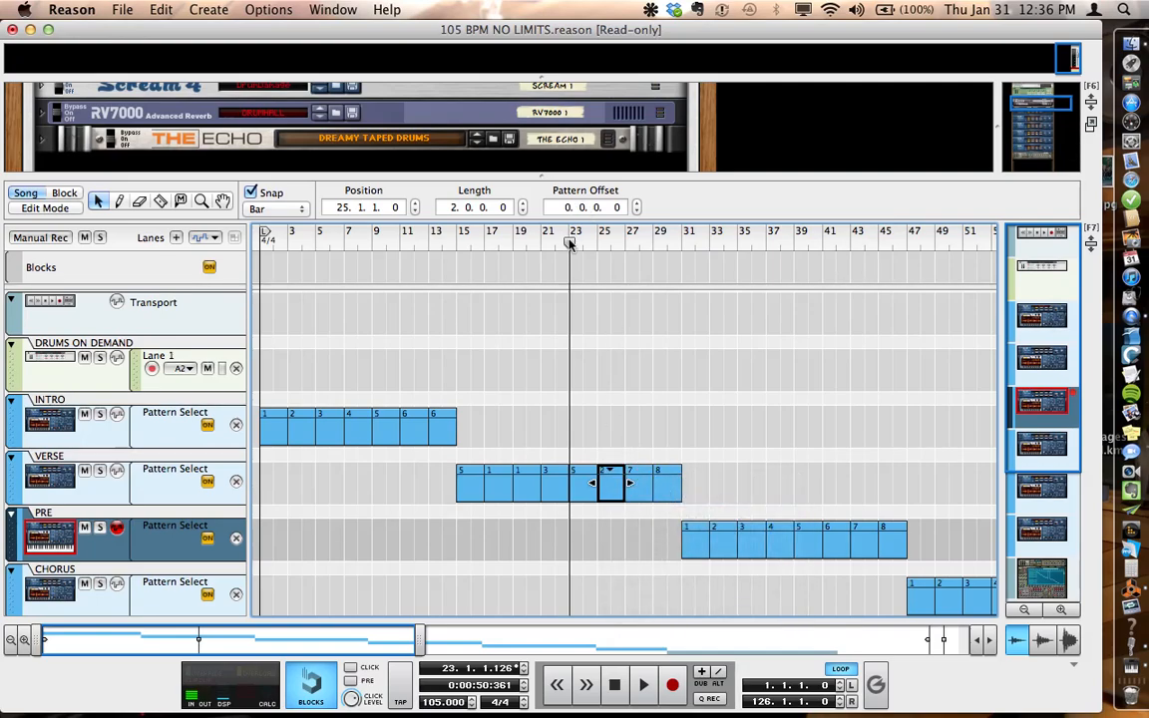
mouse_move(570, 244)
mouse_down()
mouse_move(585, 238)
mouse_move(563, 206)
mouse_up()
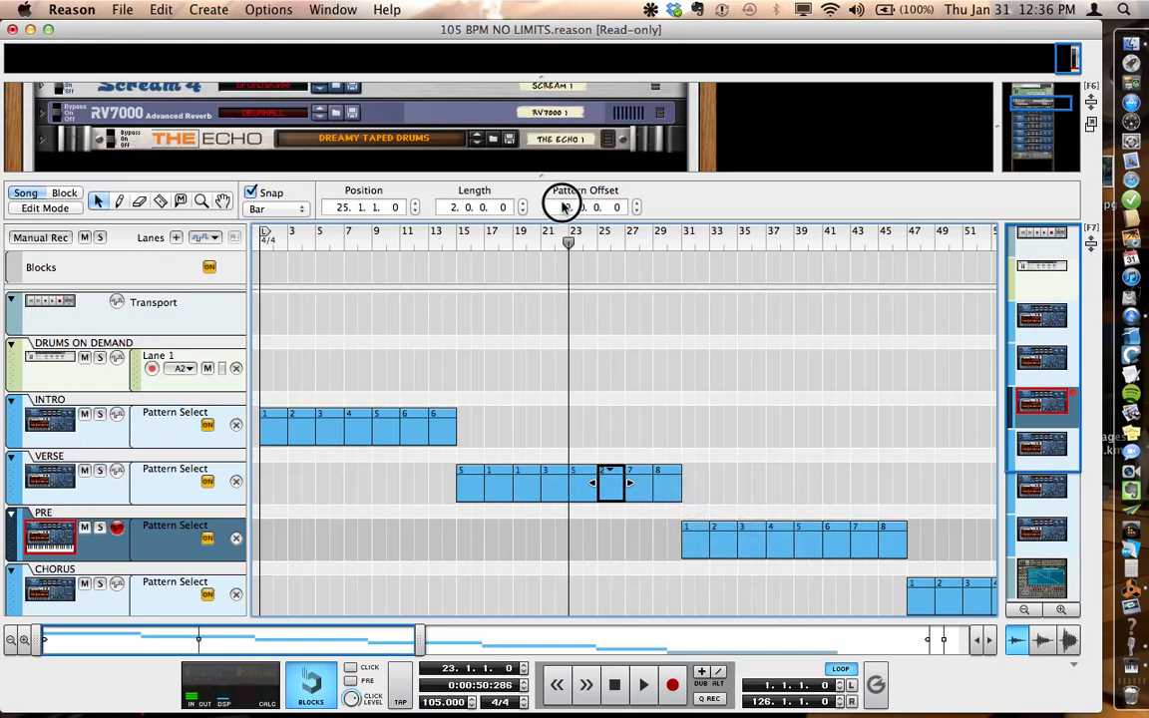
key(space)
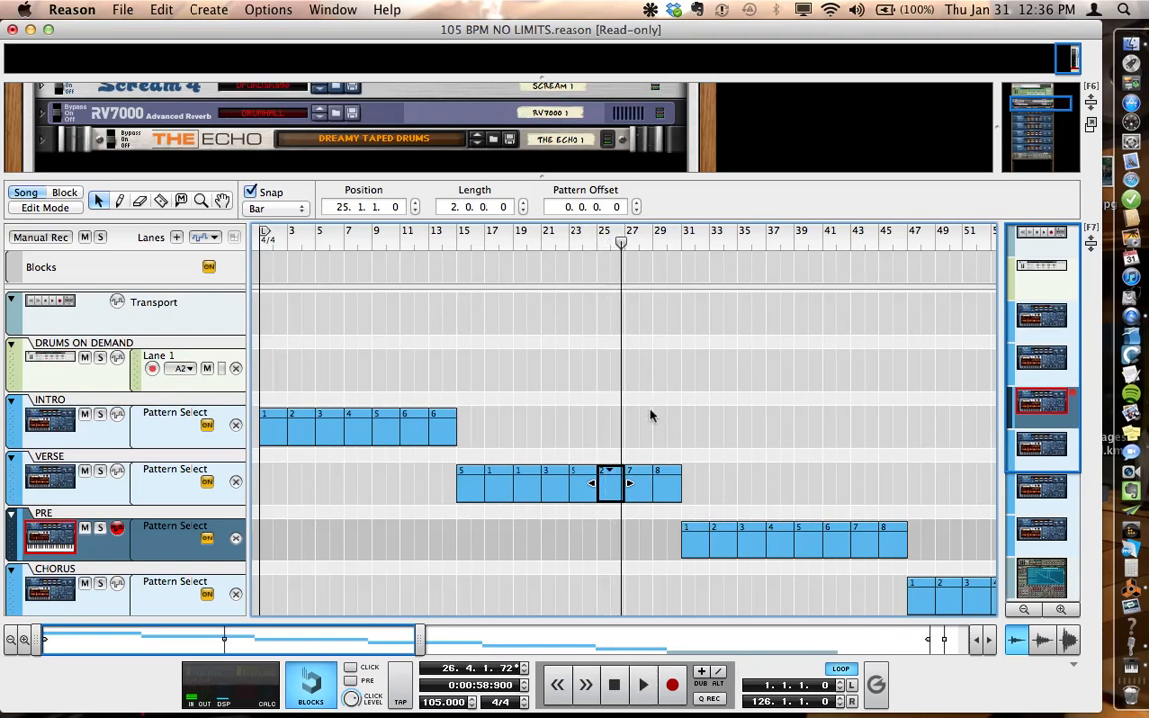
Step: Assign Loop 4: Vs.Alt3.105NL.rx2 to the VERSE clip at bar 27
click(636, 476)
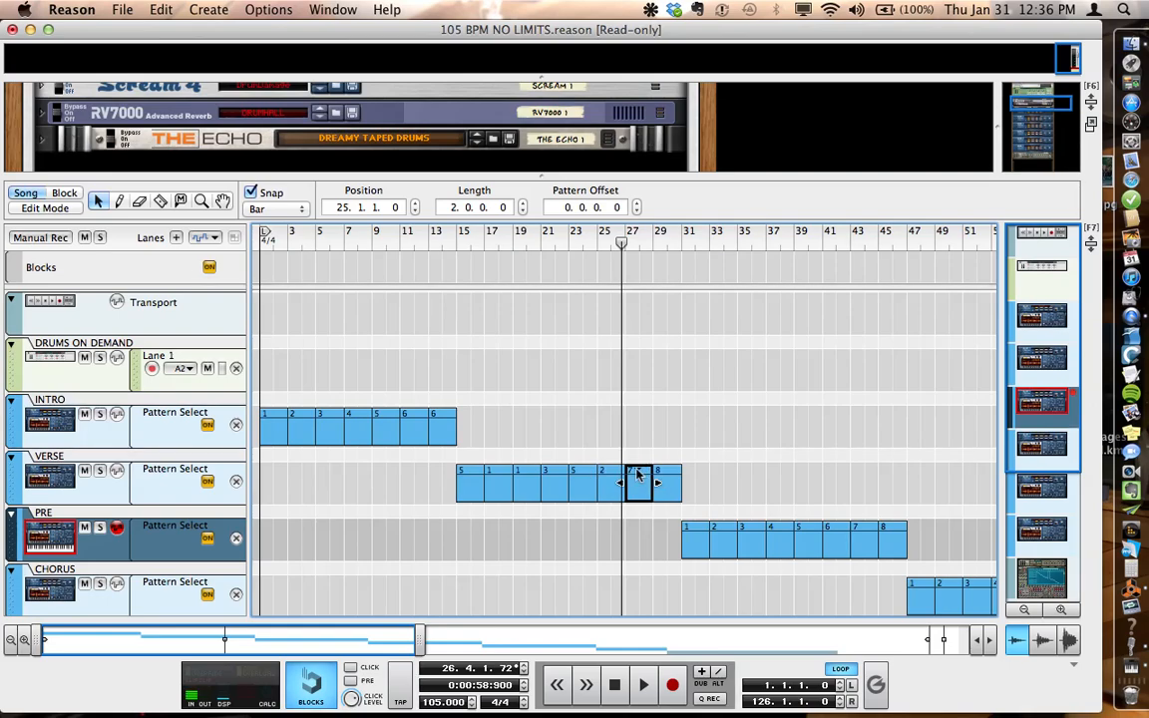
click(637, 475)
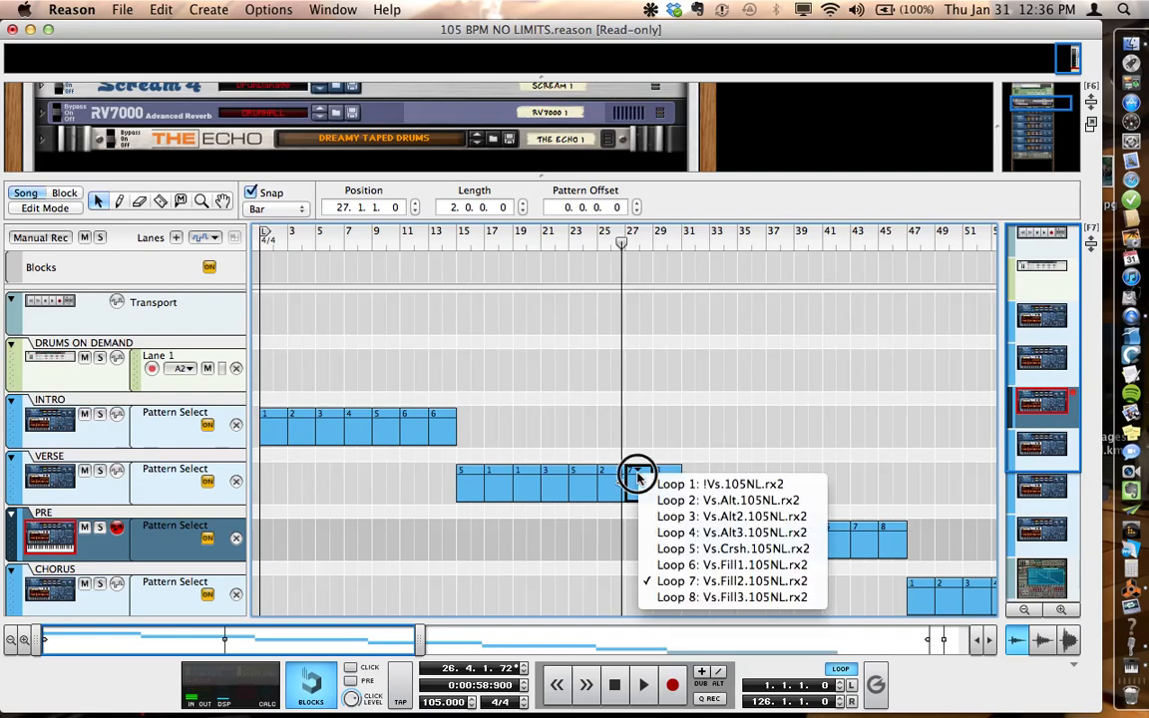
click(716, 532)
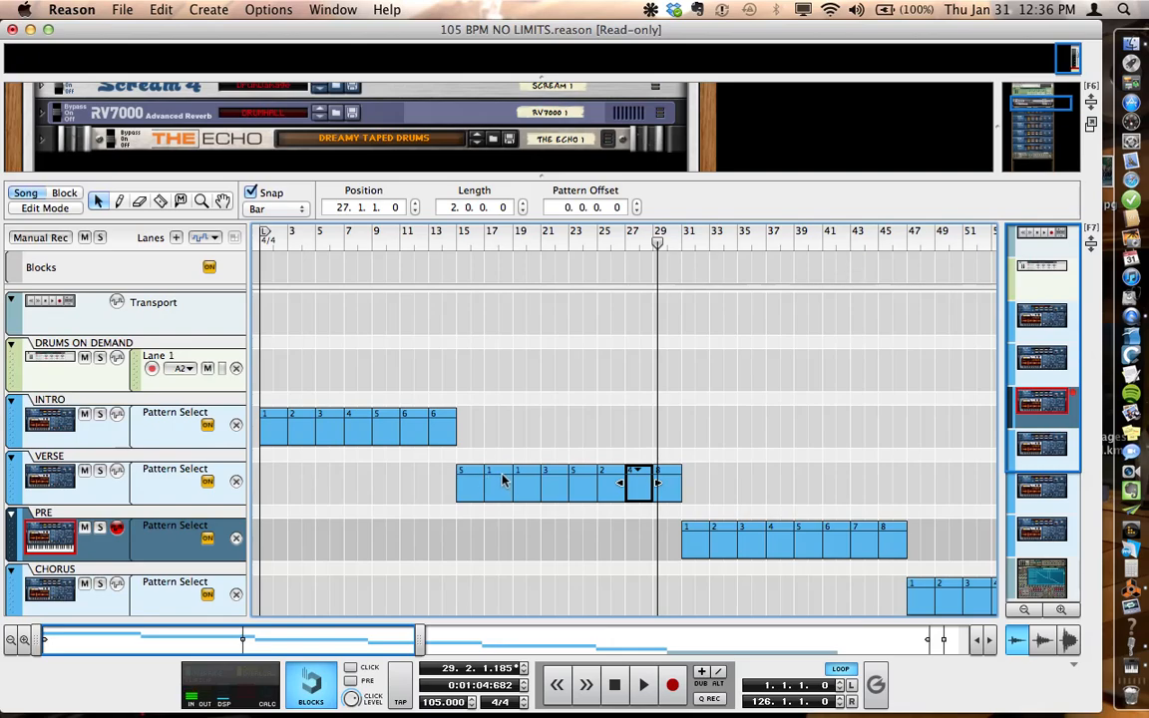
Step: Assign Loop 6: Vs.Fill1.105NL.rx2 to the VERSE clip at bar 29 and play it
click(666, 479)
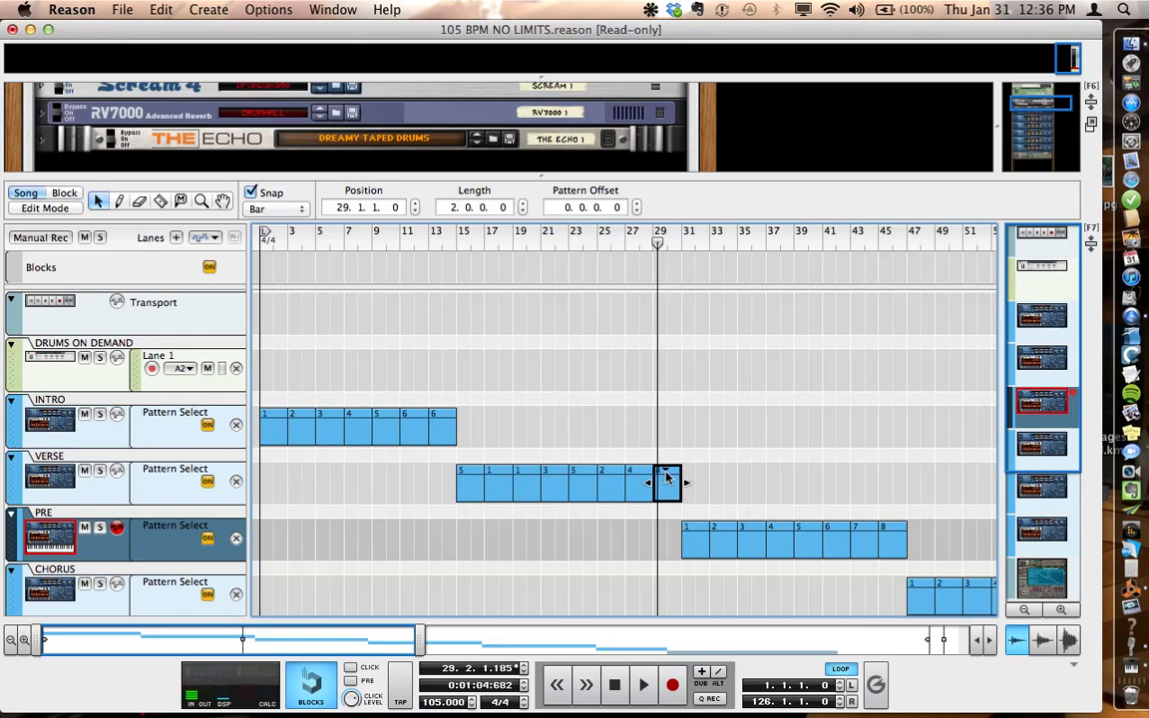
click(663, 472)
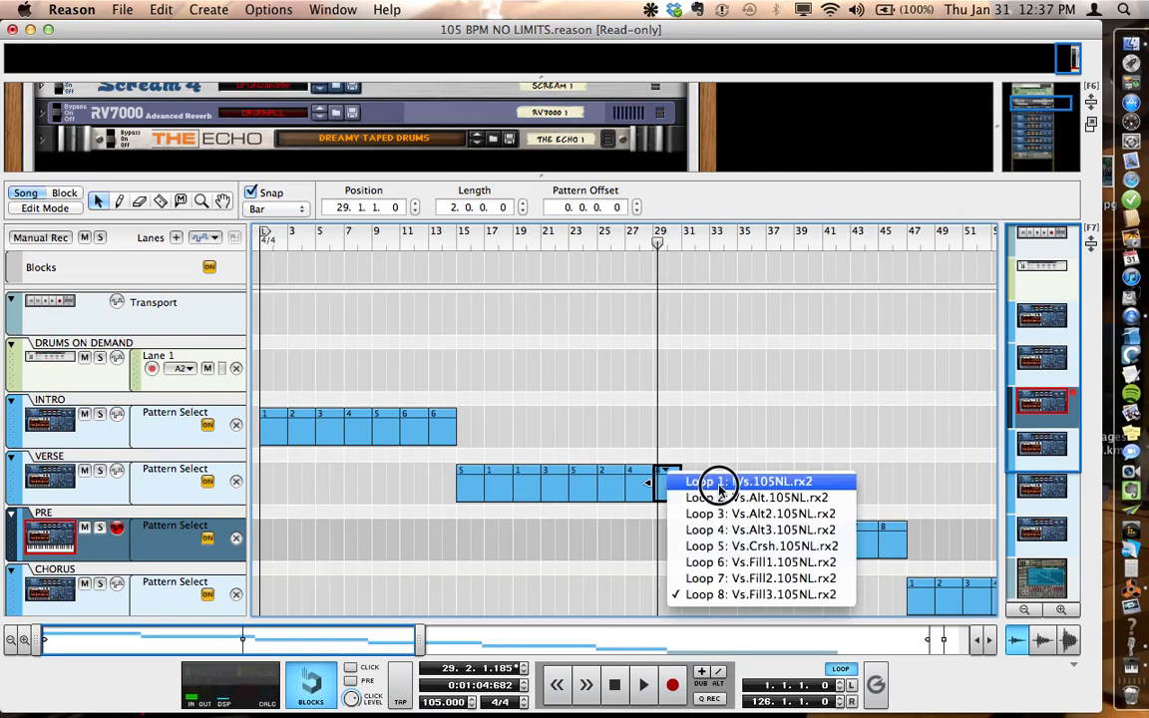
click(753, 564)
key(space)
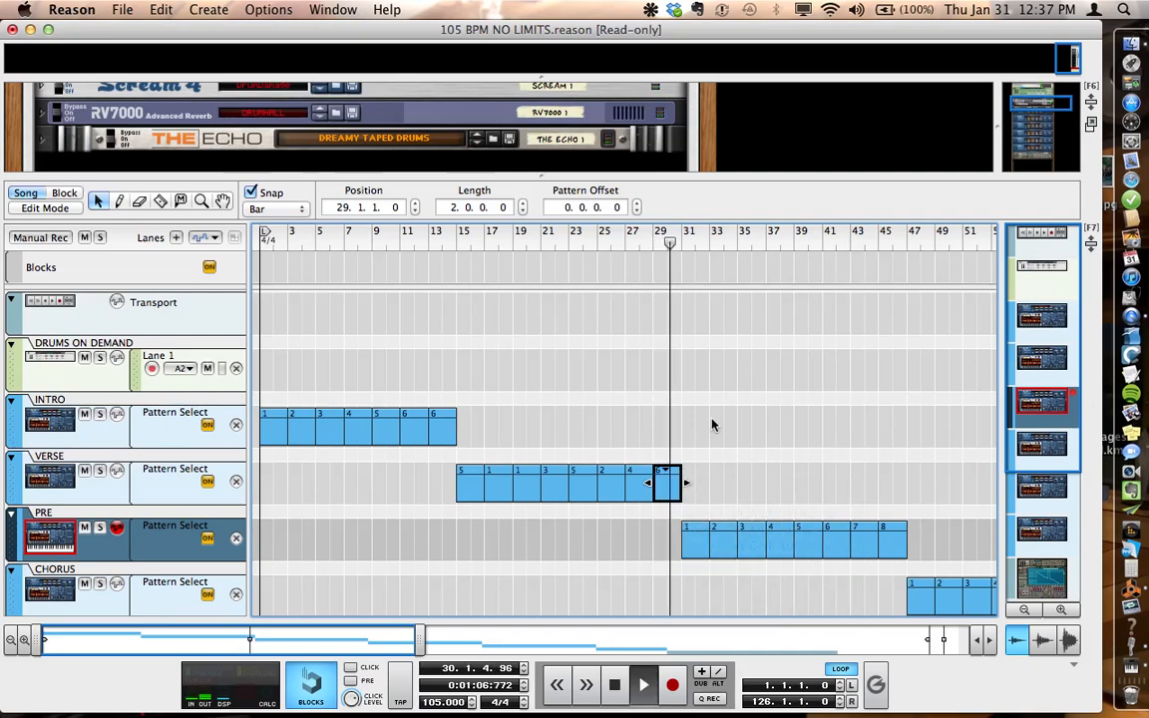
Step: Assign Loop 7: Vs.Fill2.105NL.rx2 to the VERSE clip at bar 29 and audition it from bar 29
click(667, 476)
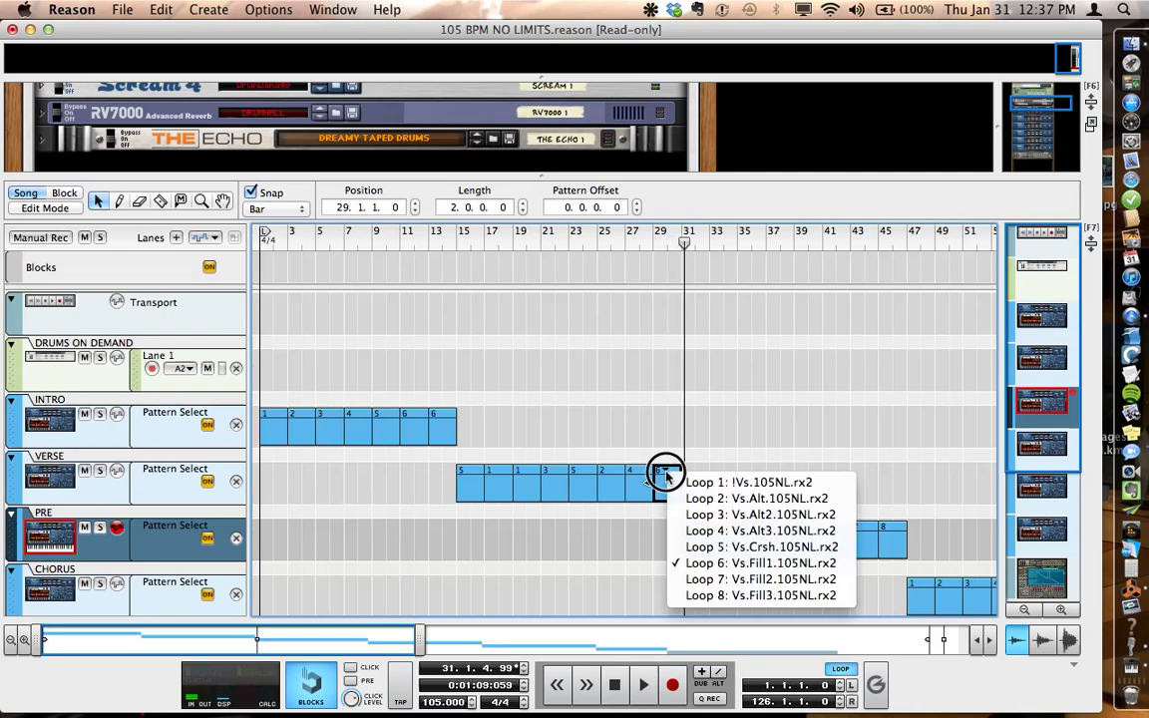
click(764, 584)
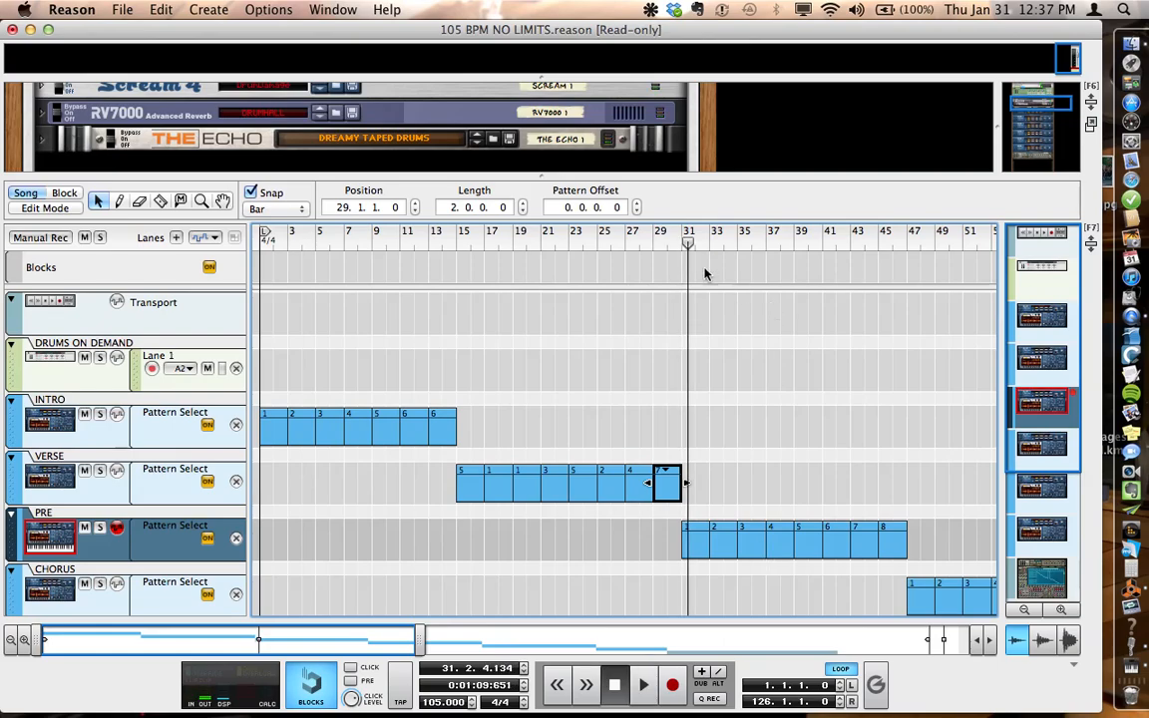
drag(695, 246, 656, 241)
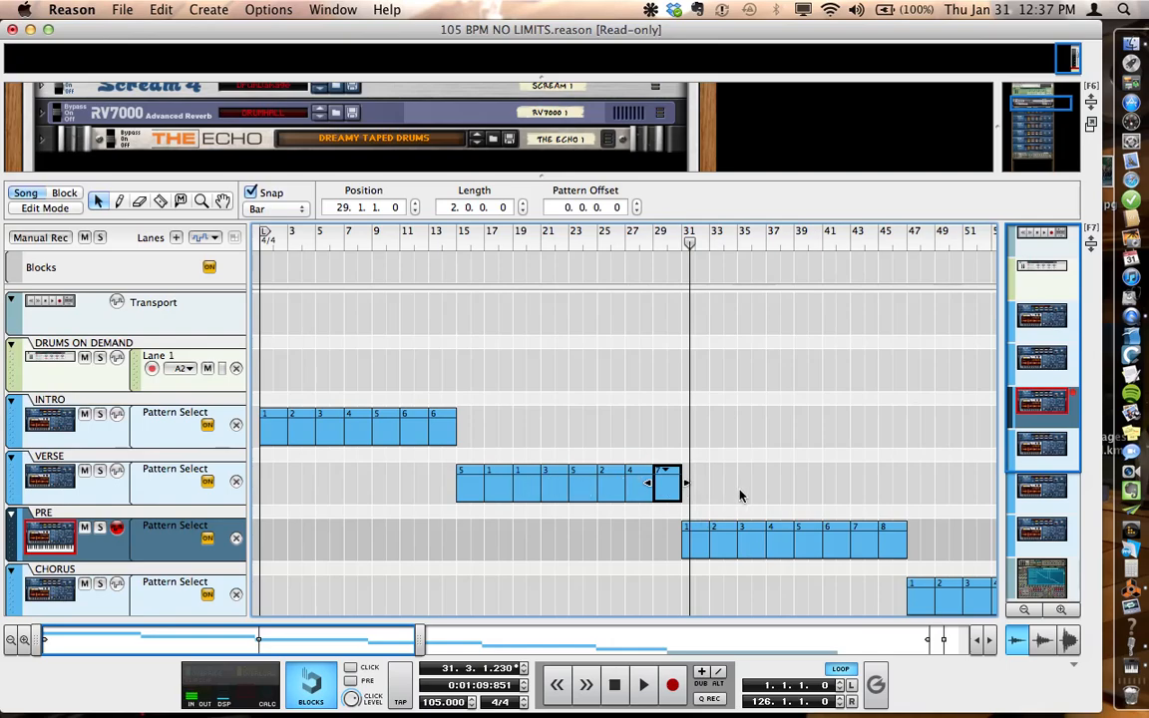
Step: Assign Loop 4: Pre.Ride.Crsh.105NL.rx2 to the PRE clip at bar 31 and play the transition from bar 29
click(697, 530)
click(697, 534)
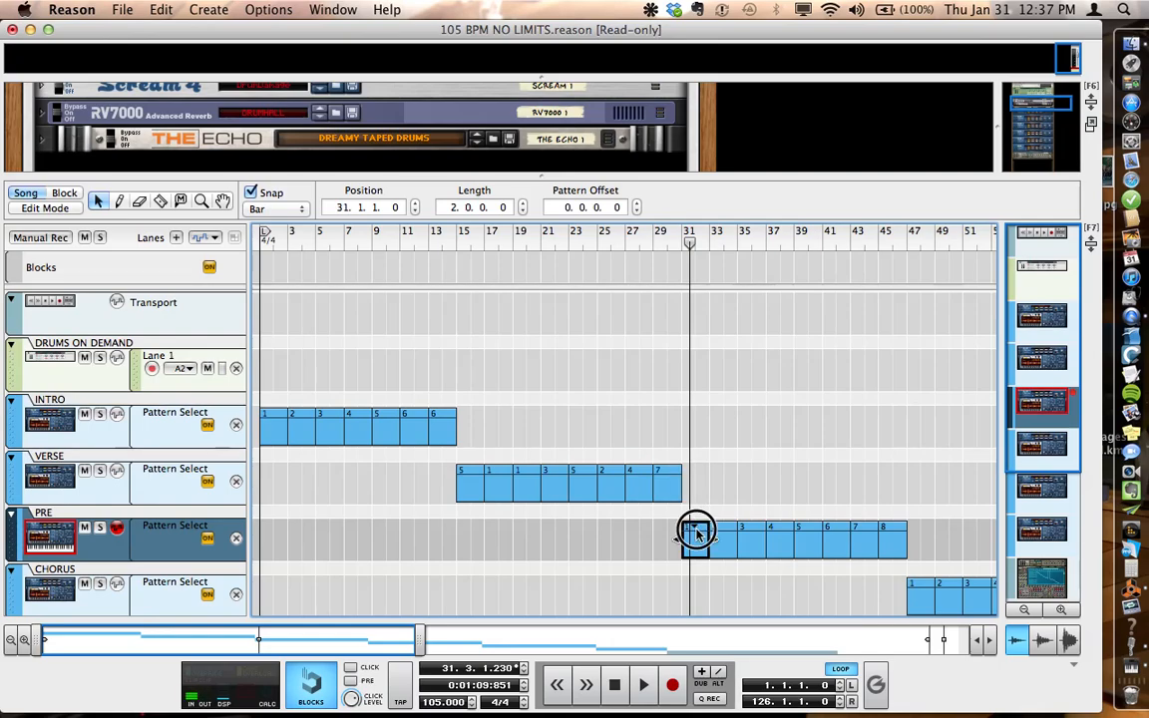
click(697, 534)
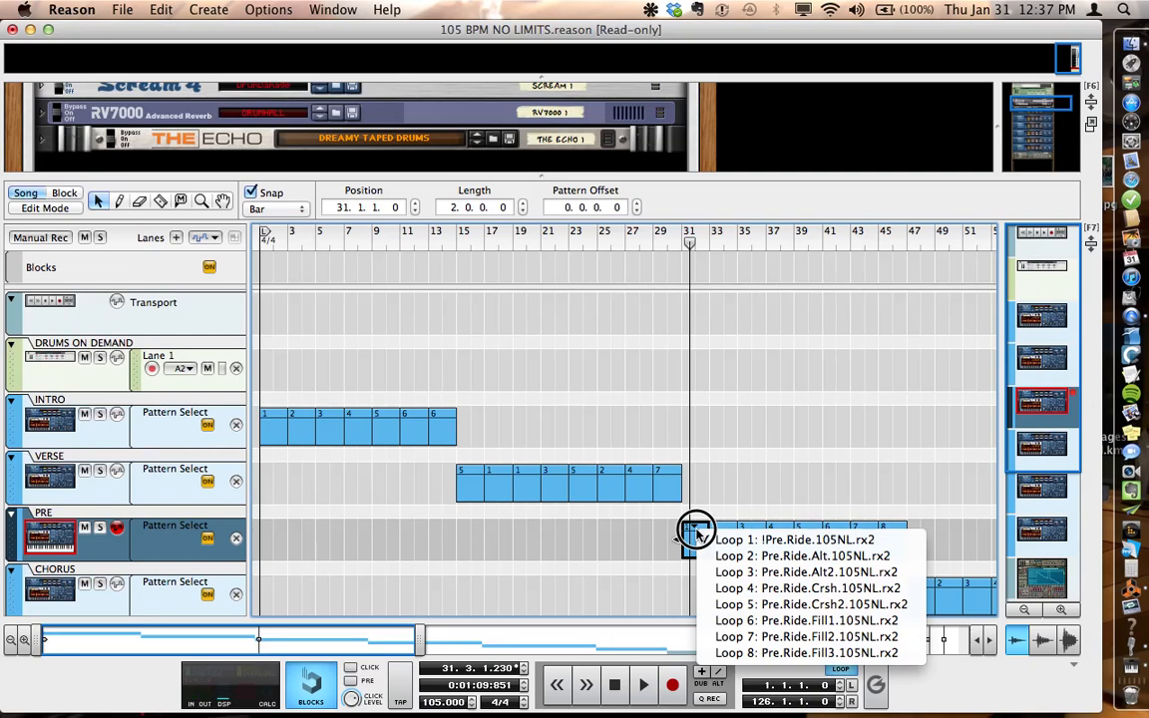
click(801, 588)
drag(693, 244, 645, 249)
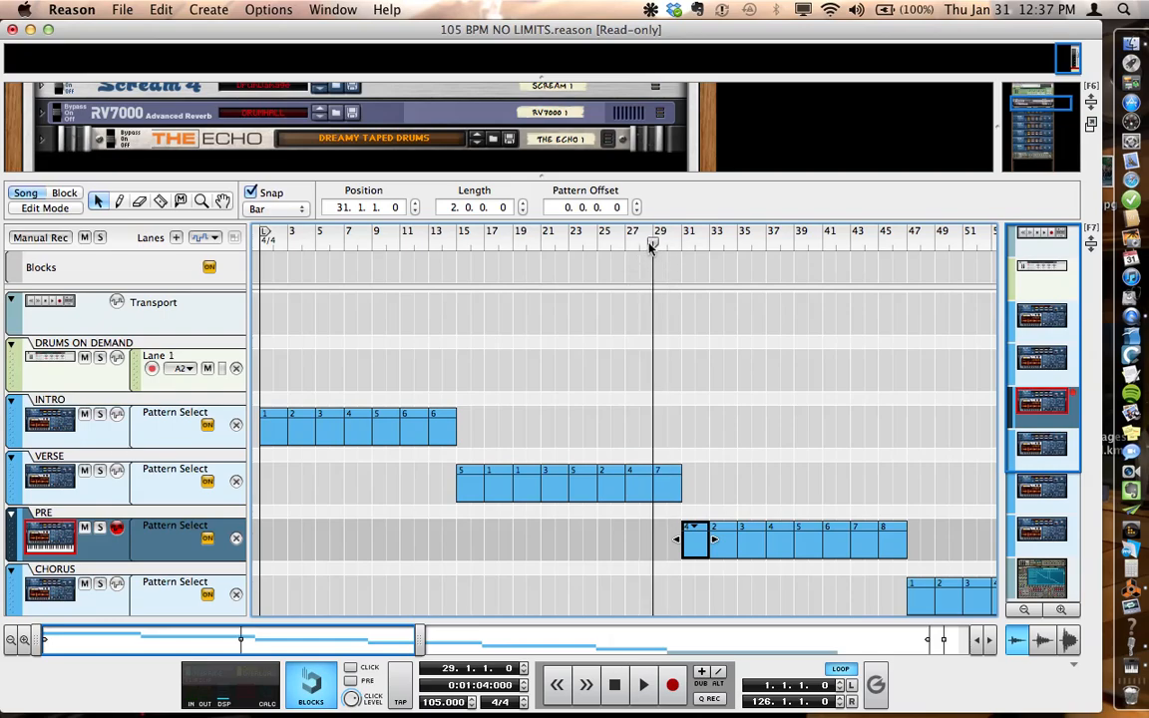
key(space)
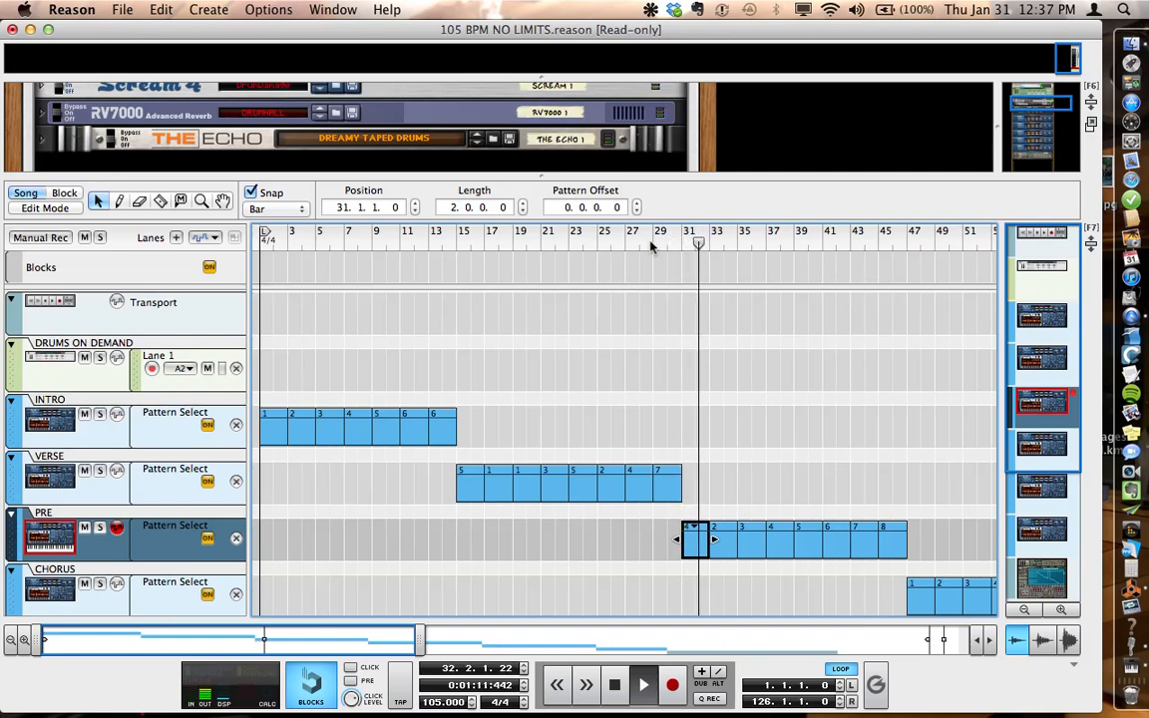
key(space)
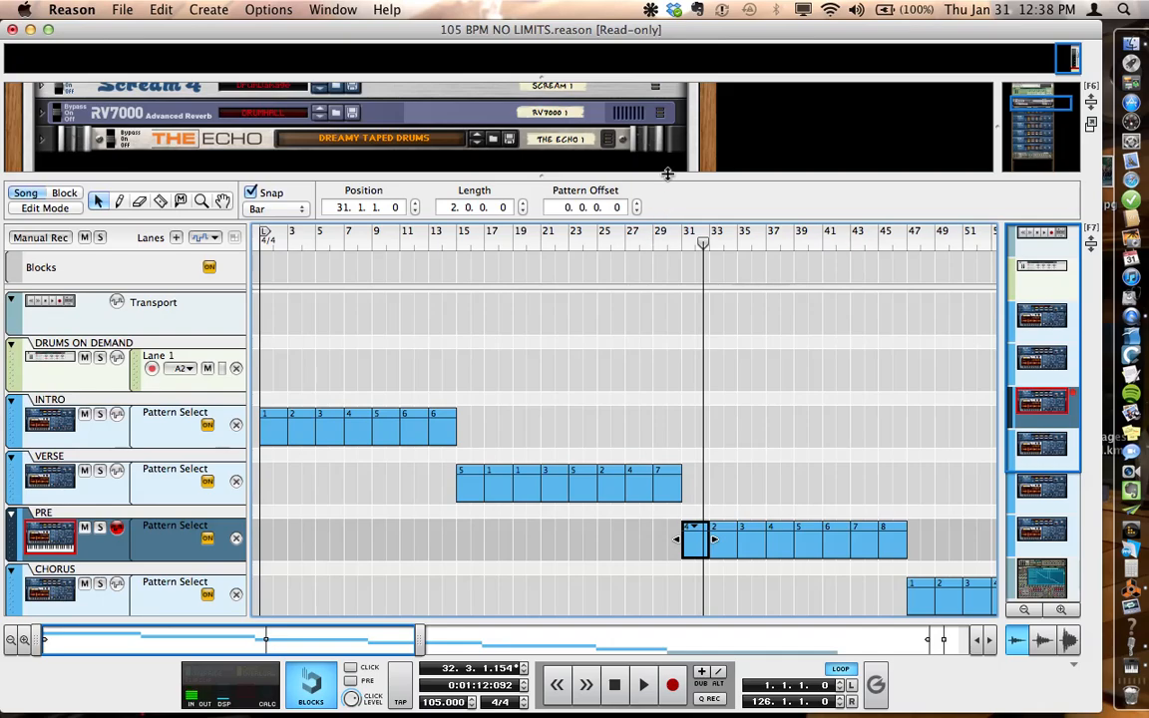
Step: Examine the rack's Dr.OctoRex loop players and Solid Rock Kit NN-XT, and return to a full-height sequencer
drag(667, 174, 694, 473)
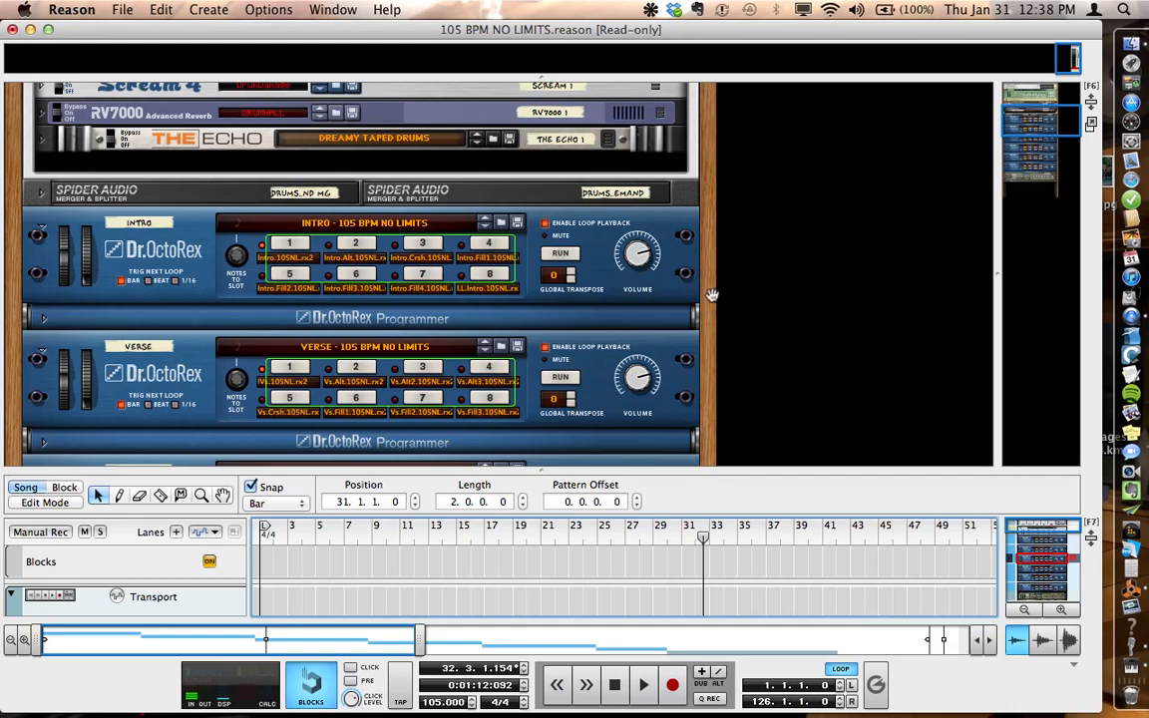
scroll(711, 295, down, 15)
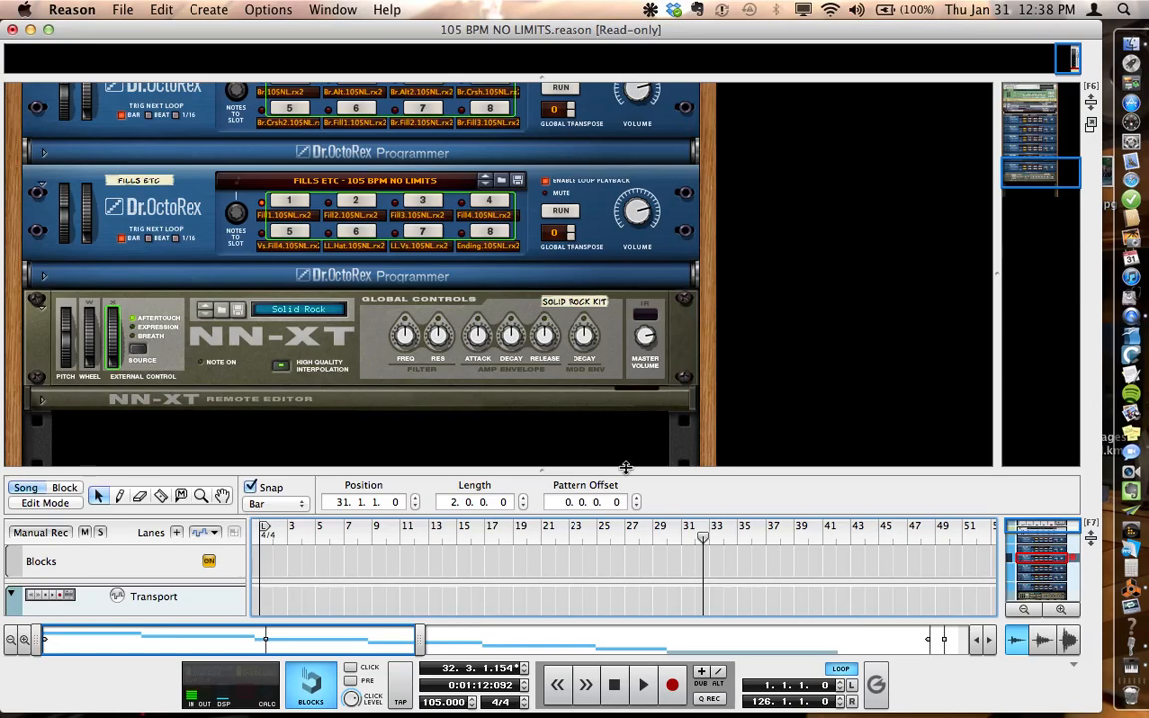
drag(626, 469, 622, 92)
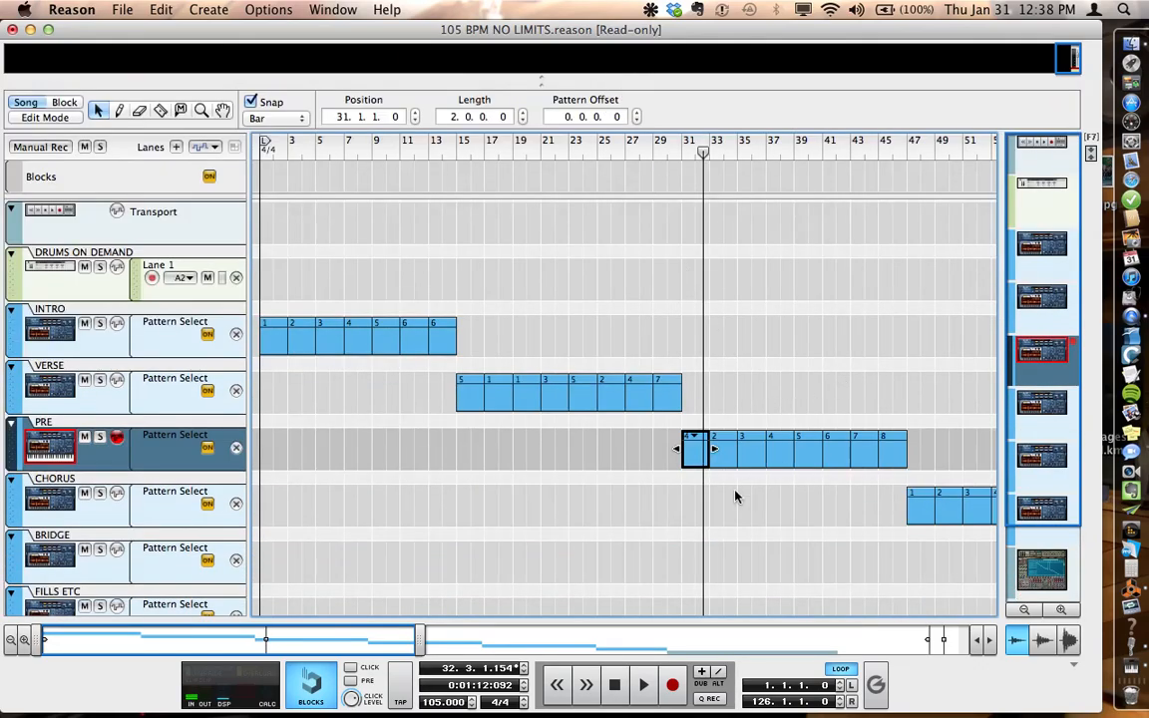
Step: Play the SOLID ROCK KIT clips from bar 89 to audition the kit pattern
drag(347, 644, 845, 661)
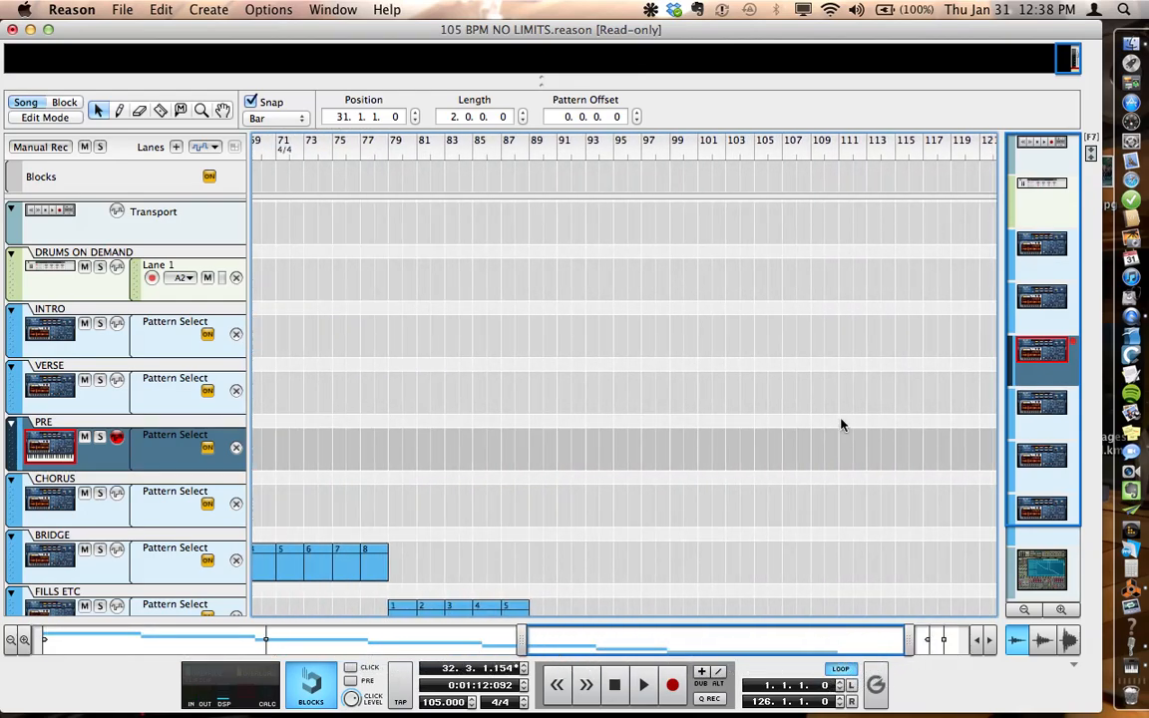
scroll(836, 383, down, 4)
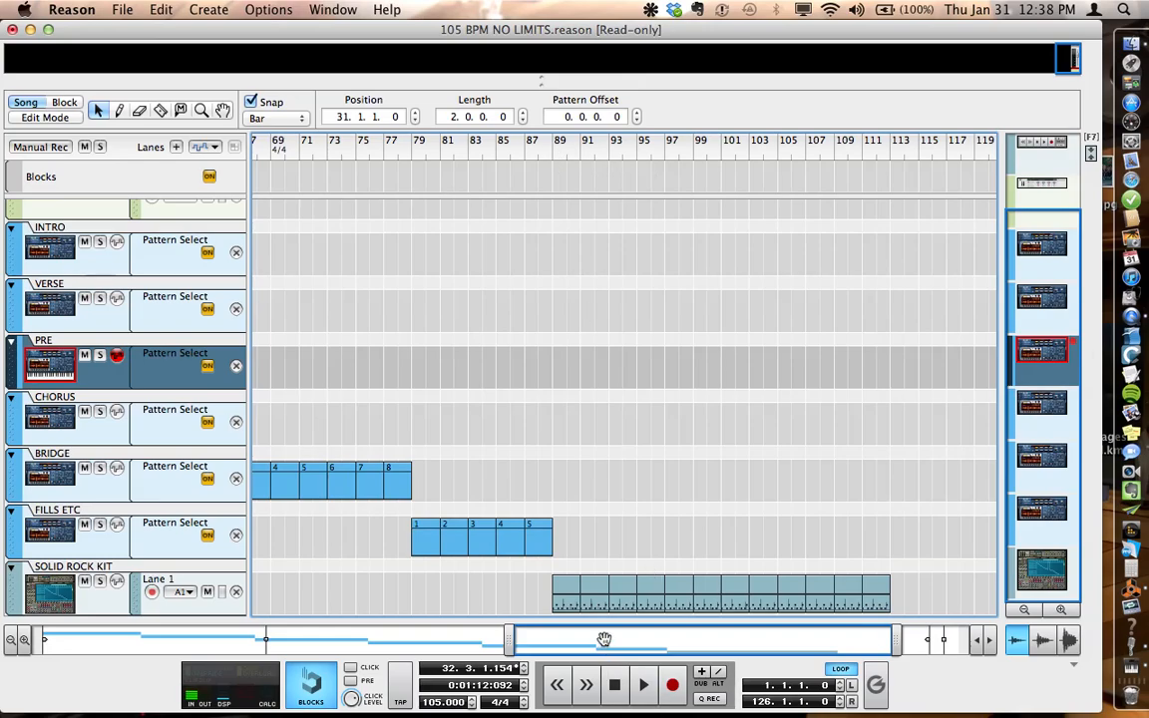
click(556, 149)
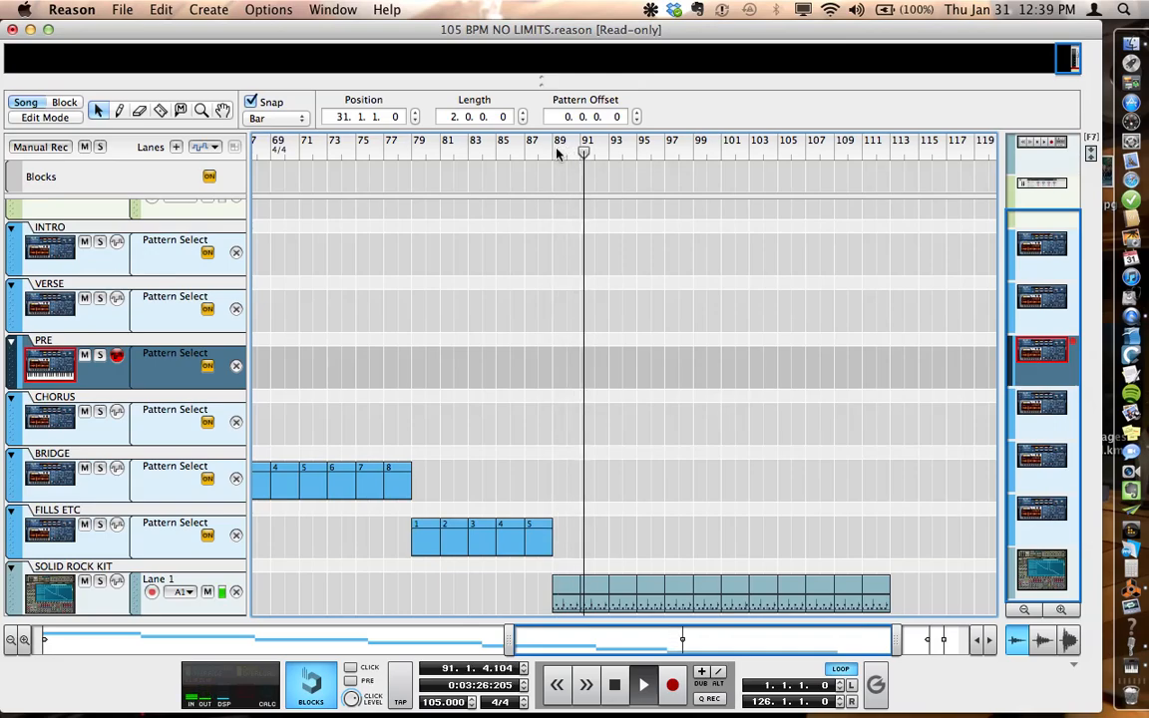
key(space)
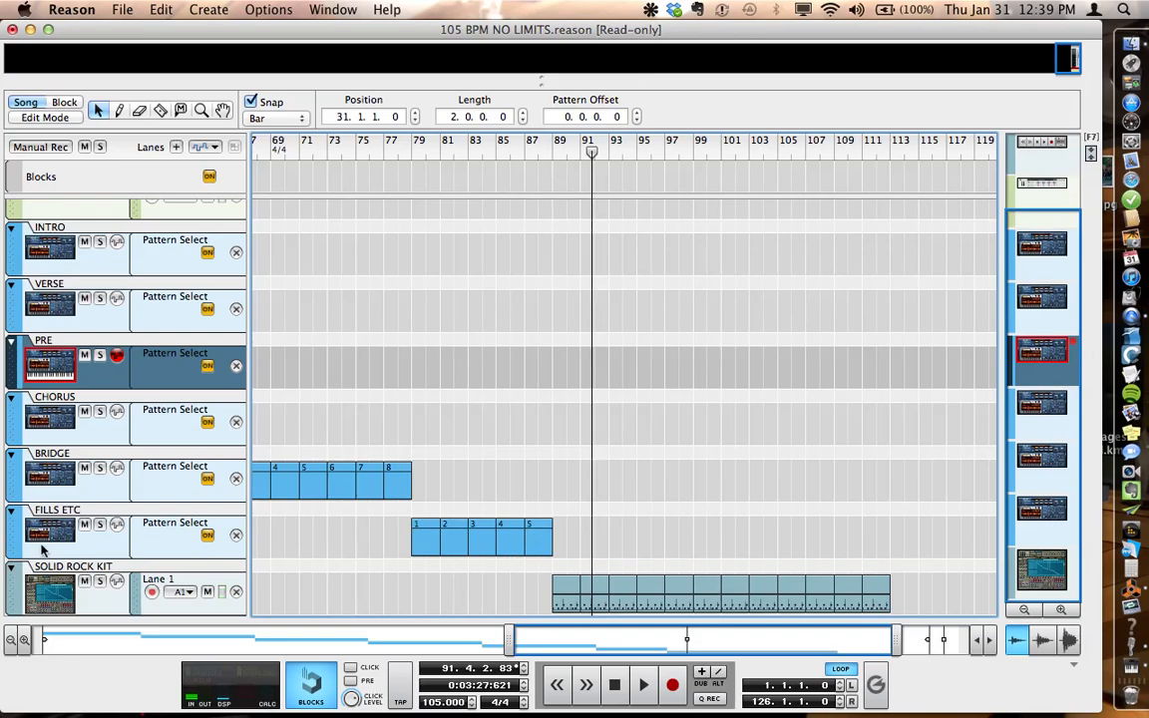
drag(129, 565, 134, 661)
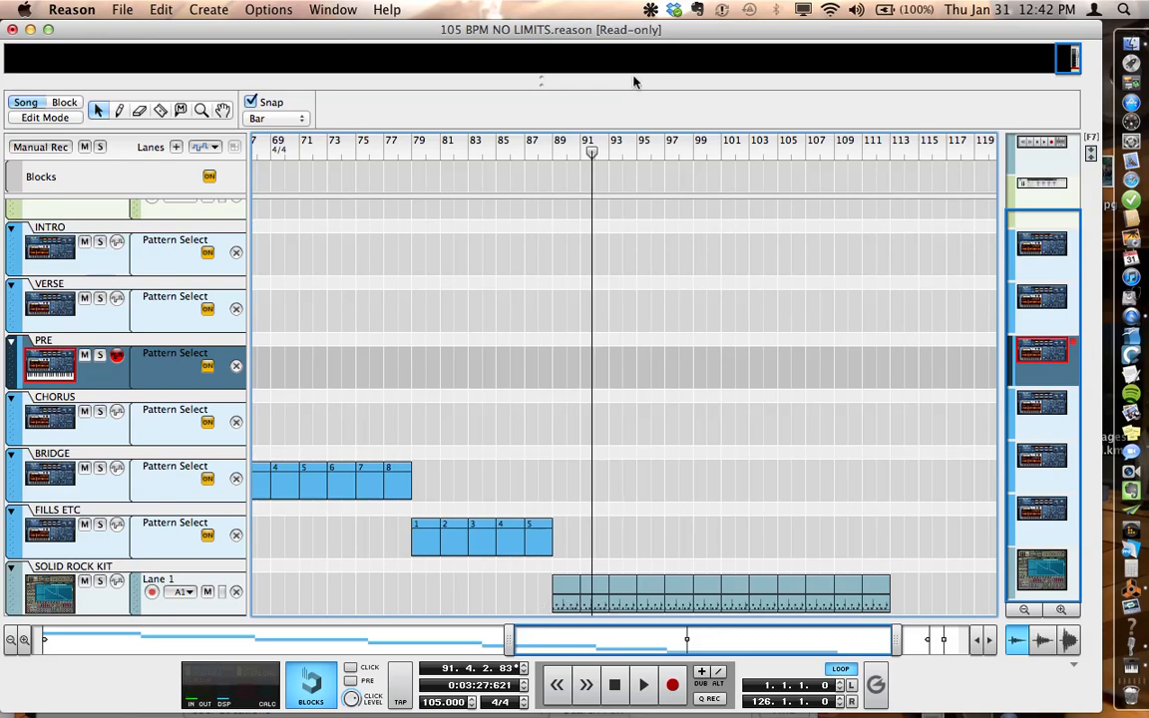
Step: Show the rack above the sequencer and play the song from near the start of the INTRO
drag(631, 78, 659, 297)
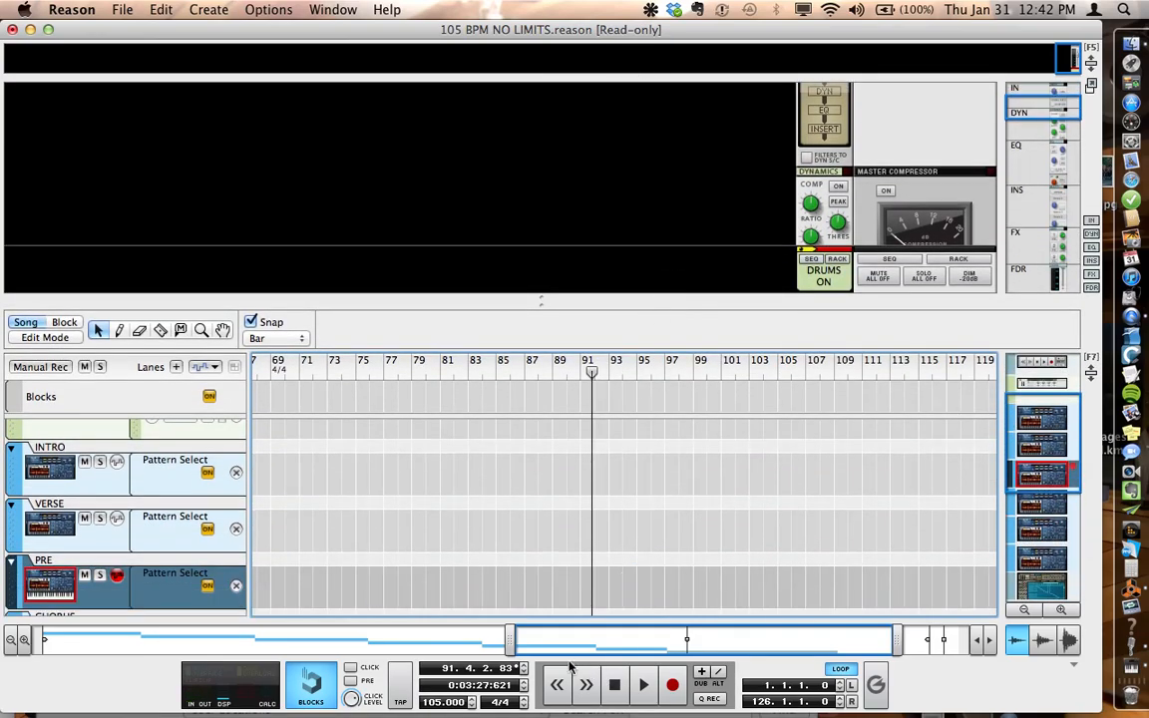
drag(548, 632, 21, 648)
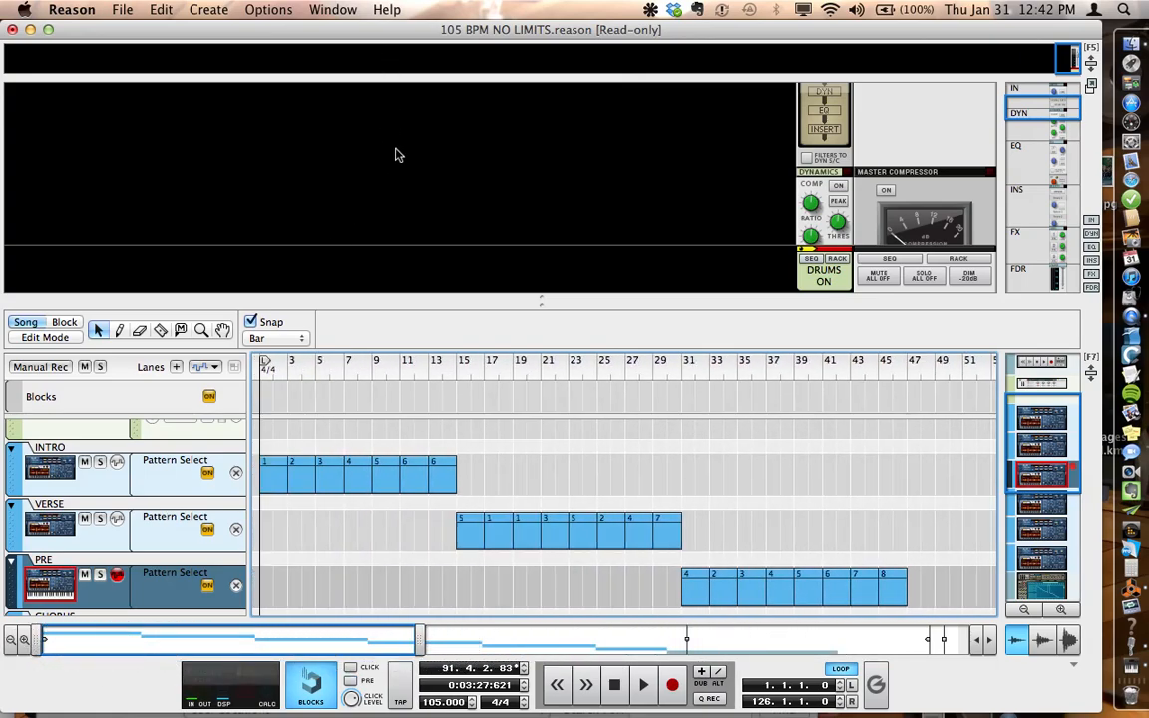
drag(436, 300, 440, 382)
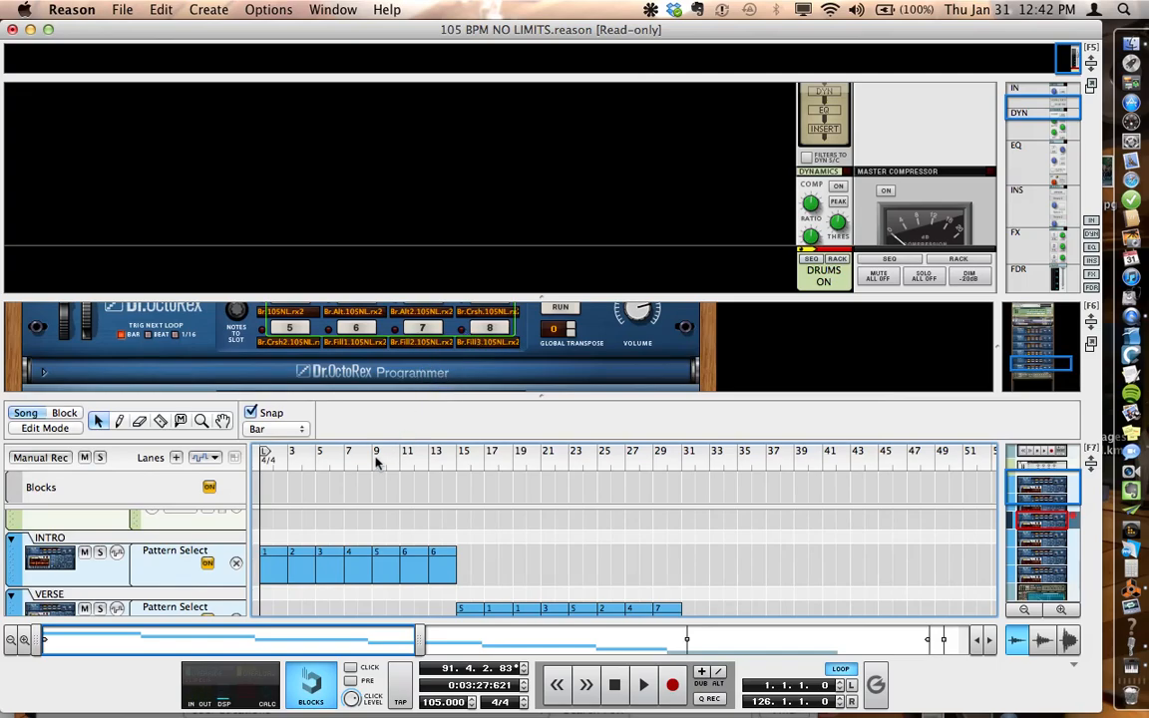
click(284, 456)
key(space)
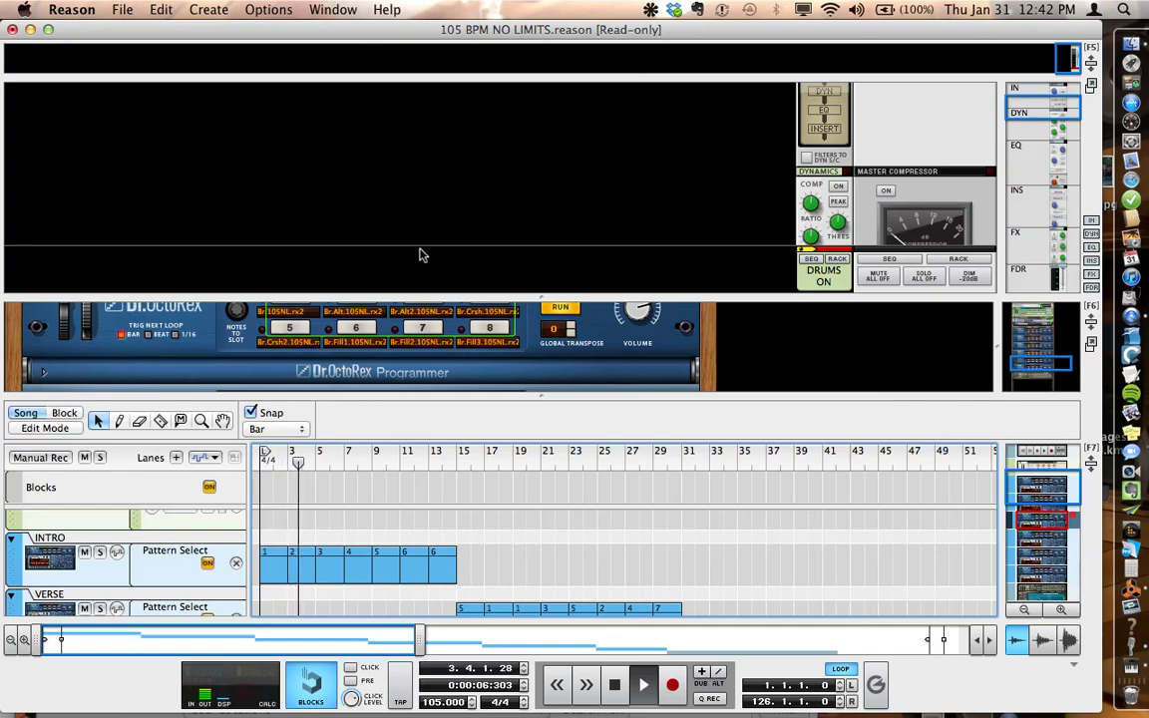
Step: Audition the TRANSISTOR RADIO DRUMS and TAPE OVERDRIVE DRUMS patches on the Drums On Demand Combinator, and return to BASIC SOLID ROCK
scroll(423, 238, down, 6)
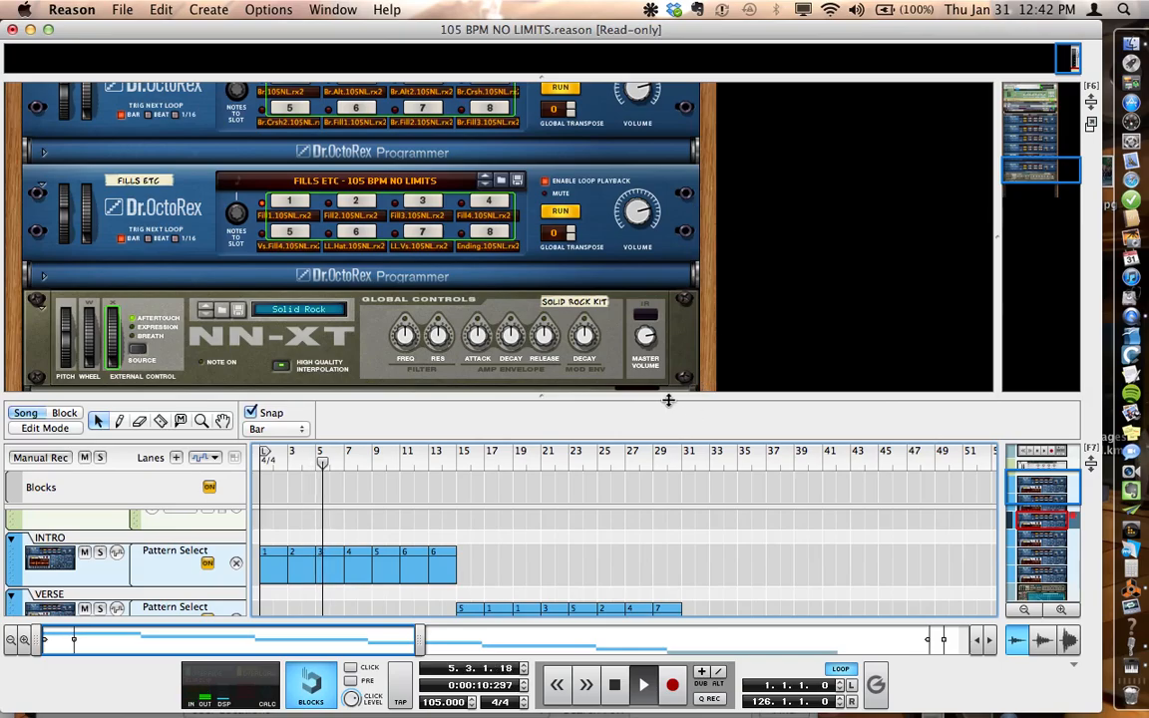
drag(667, 394, 677, 468)
scroll(709, 378, up, 12)
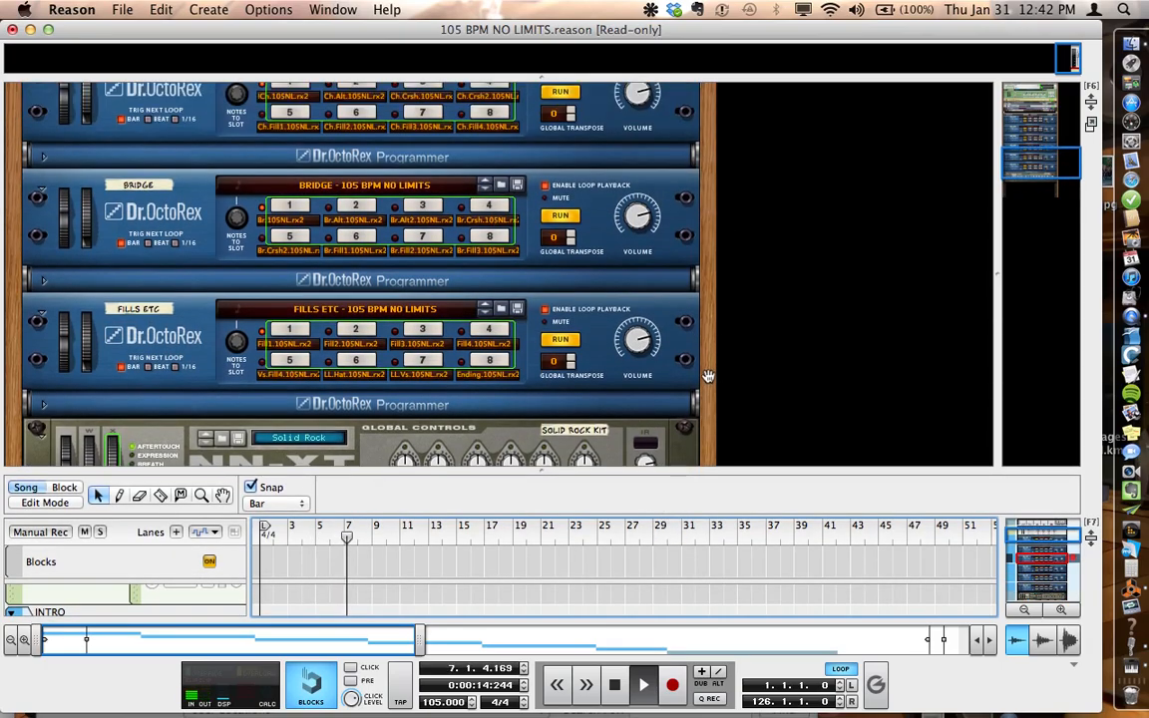
scroll(709, 374, up, 3)
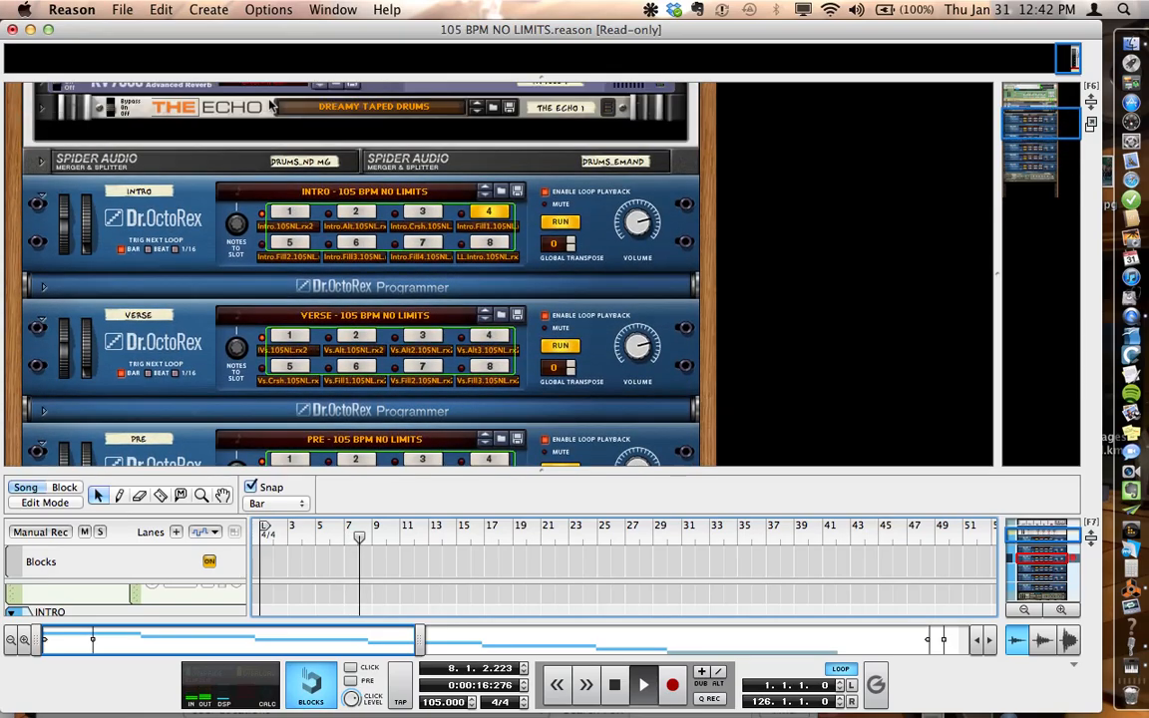
drag(267, 139, 422, 236)
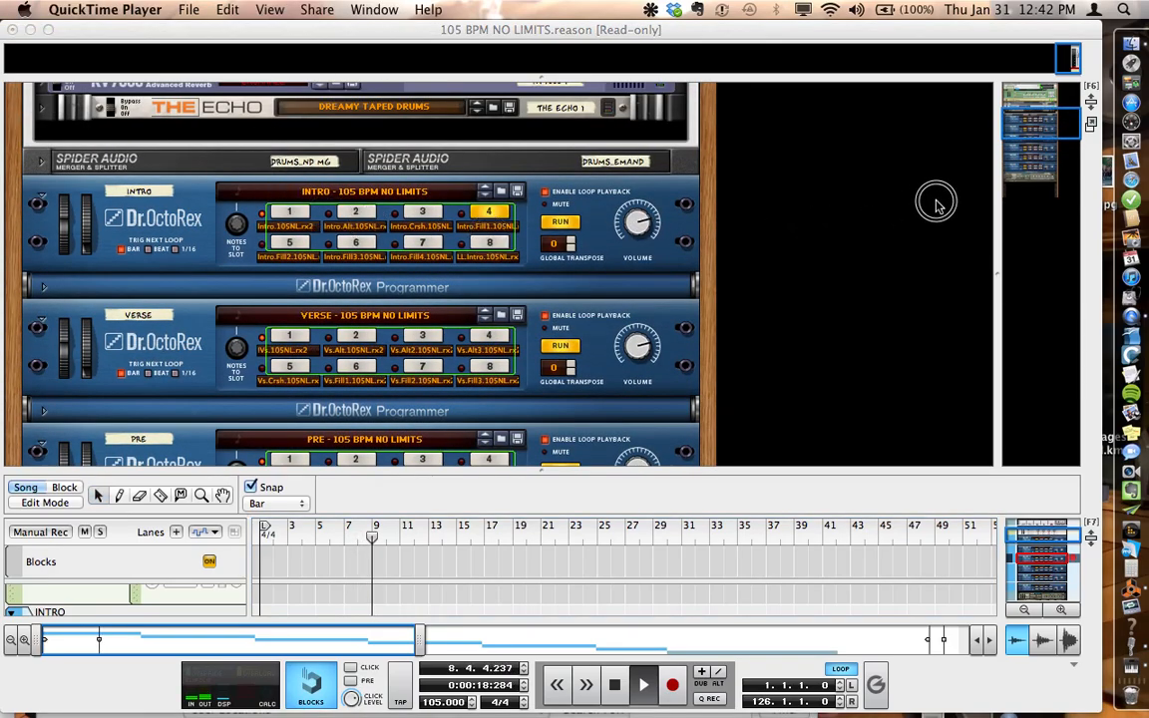
scroll(554, 248, up, 6)
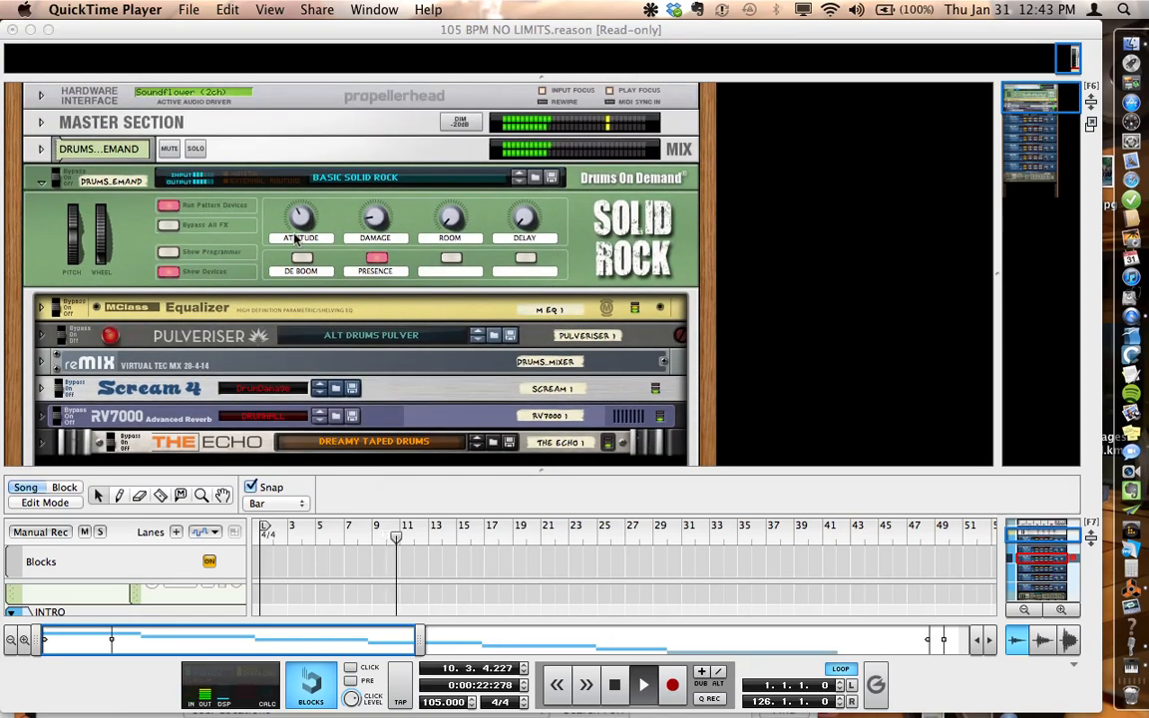
click(518, 178)
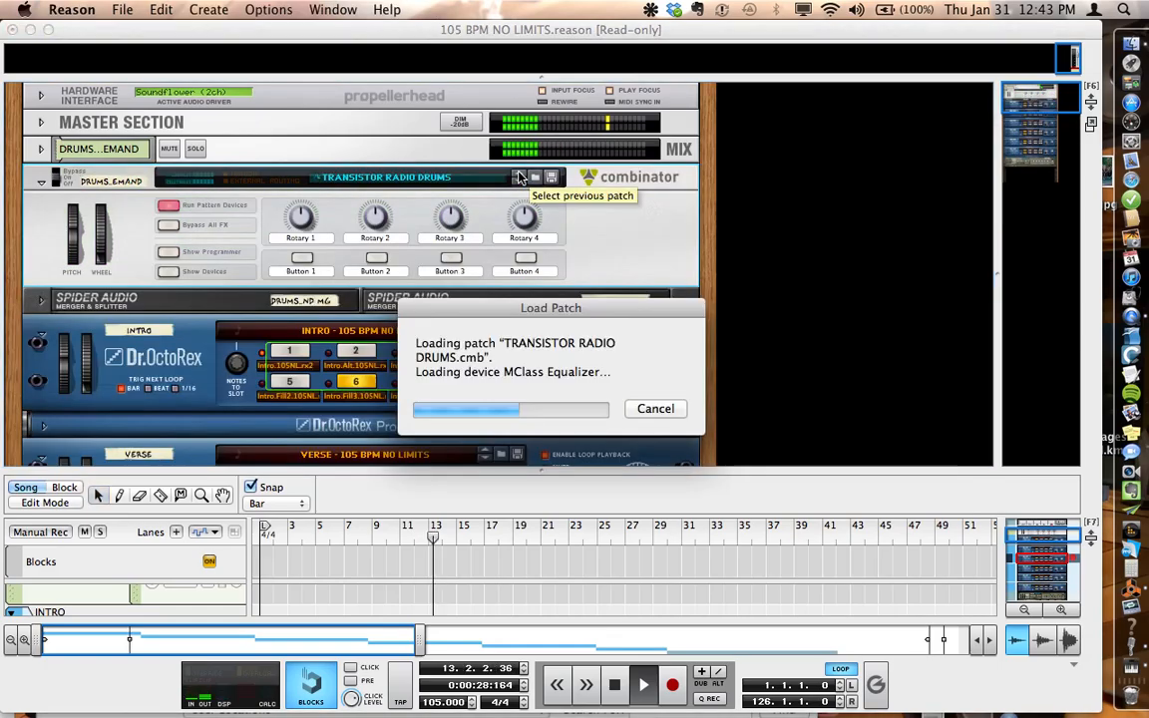
click(519, 177)
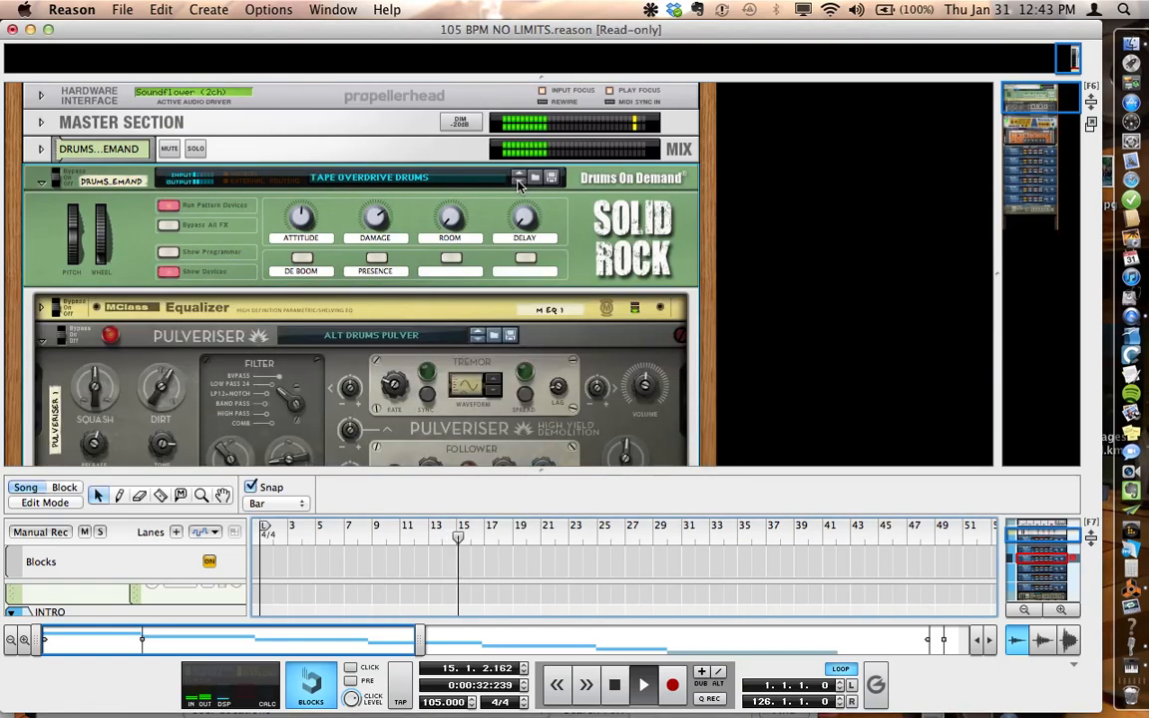
click(518, 182)
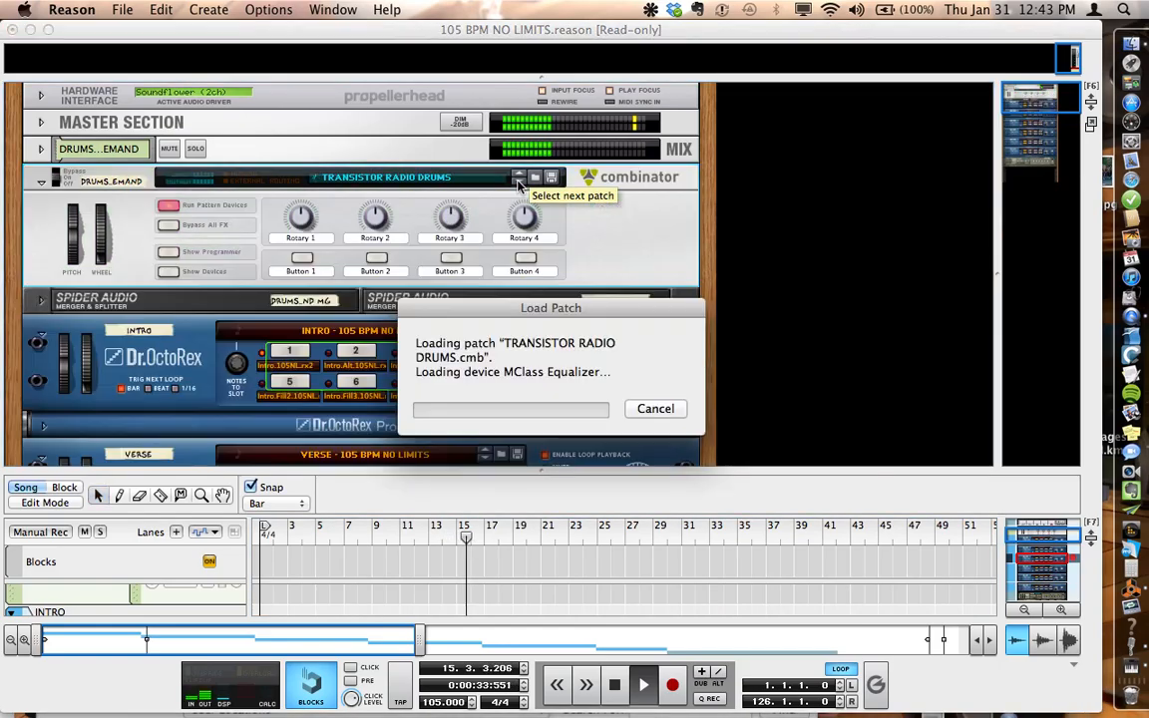
click(519, 183)
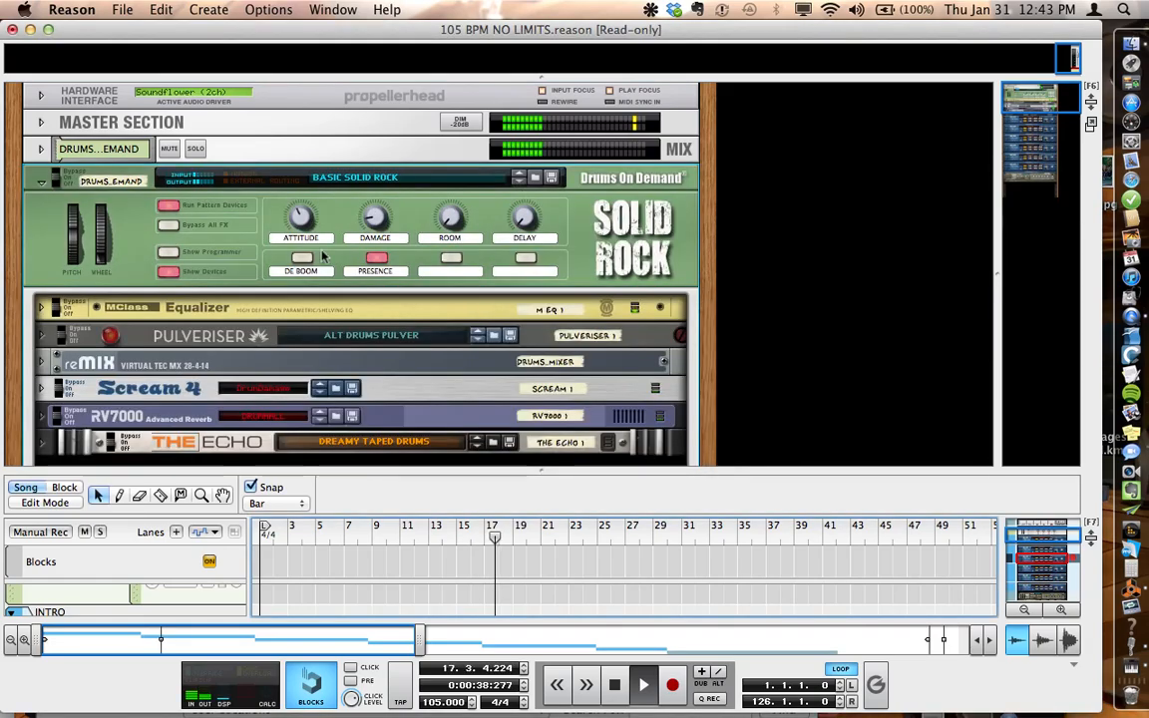
Step: Adjust the ATTITUDE, DAMAGE, ROOM and DELAY knobs of the Solid Rock Combinator during playback
mouse_move(295, 221)
mouse_down()
mouse_move(299, 179)
mouse_move(279, 230)
mouse_up()
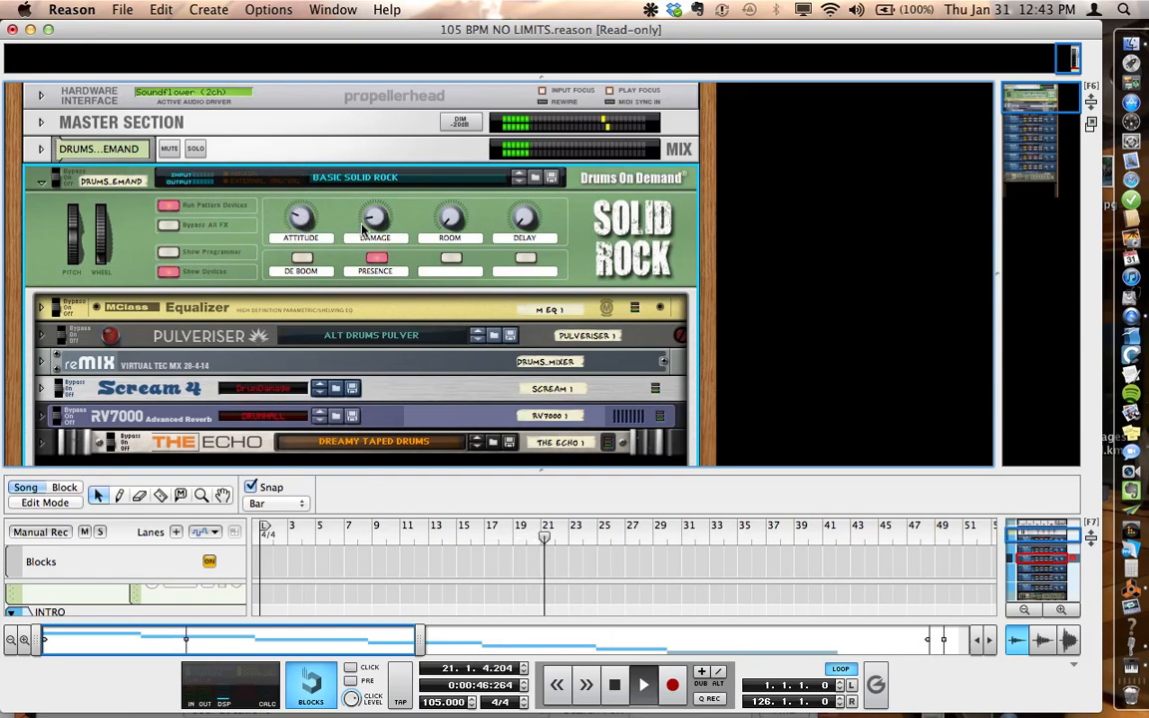
mouse_move(365, 227)
mouse_down()
mouse_move(365, 170)
mouse_move(351, 213)
mouse_up()
mouse_move(453, 226)
mouse_down()
mouse_move(444, 162)
mouse_move(437, 227)
mouse_up()
mouse_move(521, 225)
mouse_down()
mouse_move(519, 179)
mouse_move(500, 236)
mouse_up()
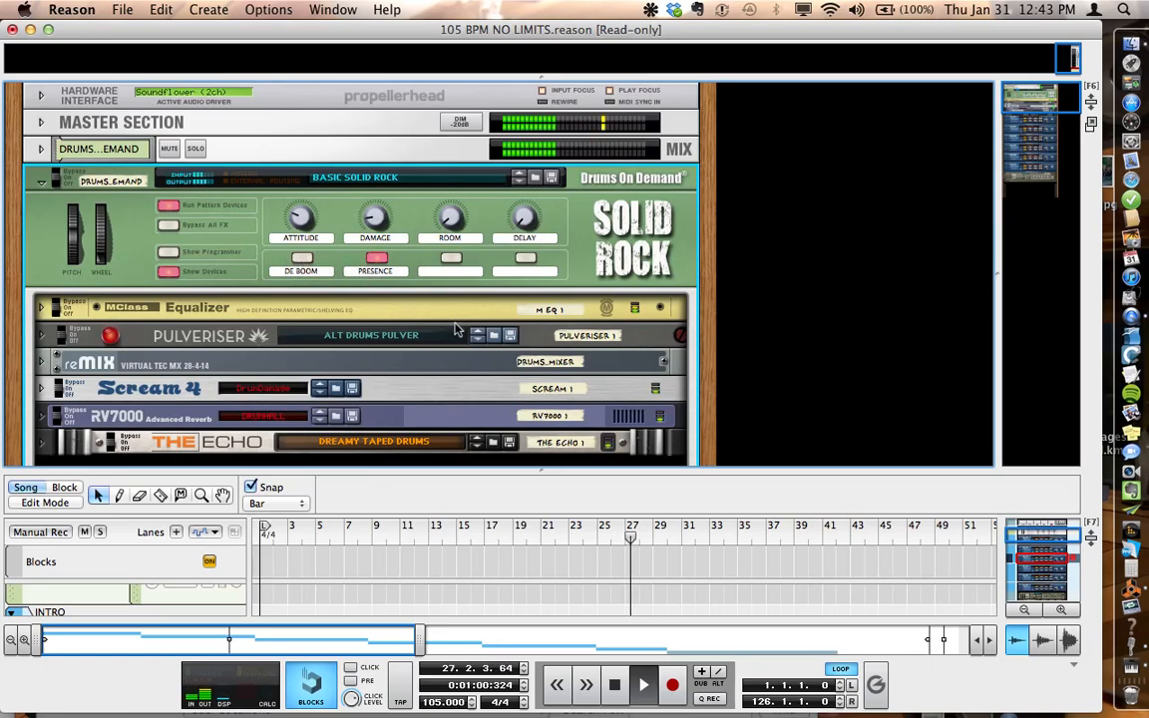
Step: Unfold the Combinator's Pulveriser to inspect its controls, fold it again, and check the Spider Audio mergers below
scroll(457, 329, down, 1)
scroll(456, 329, down, 3)
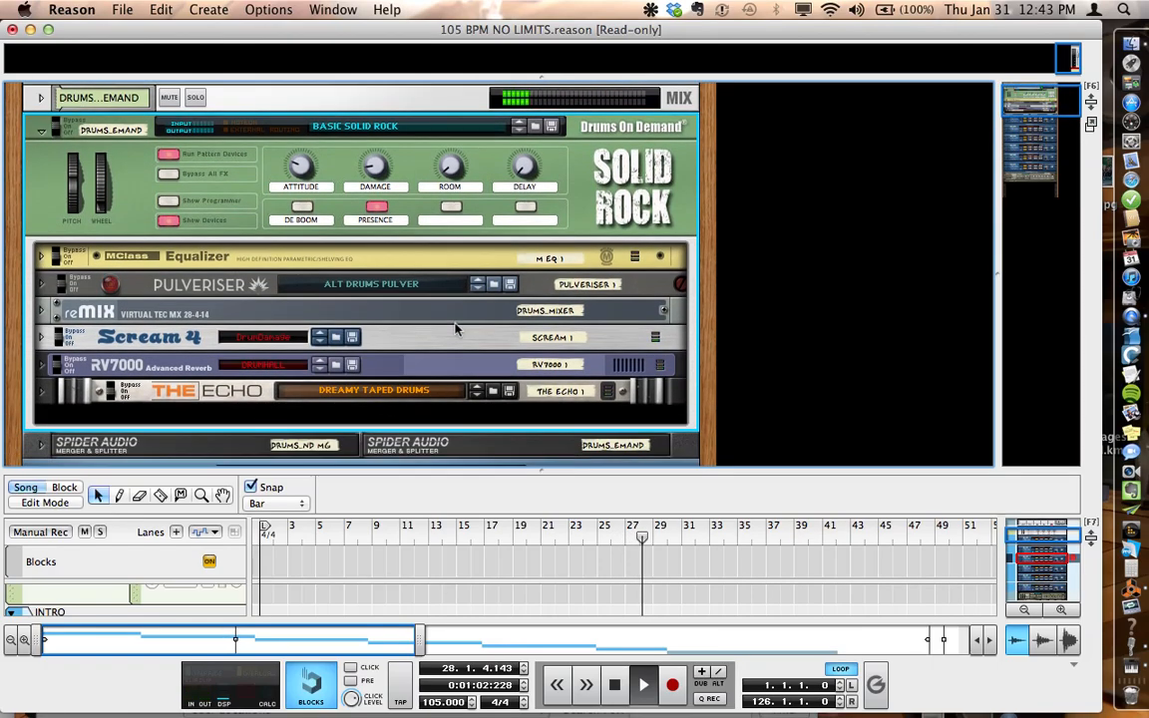
click(43, 269)
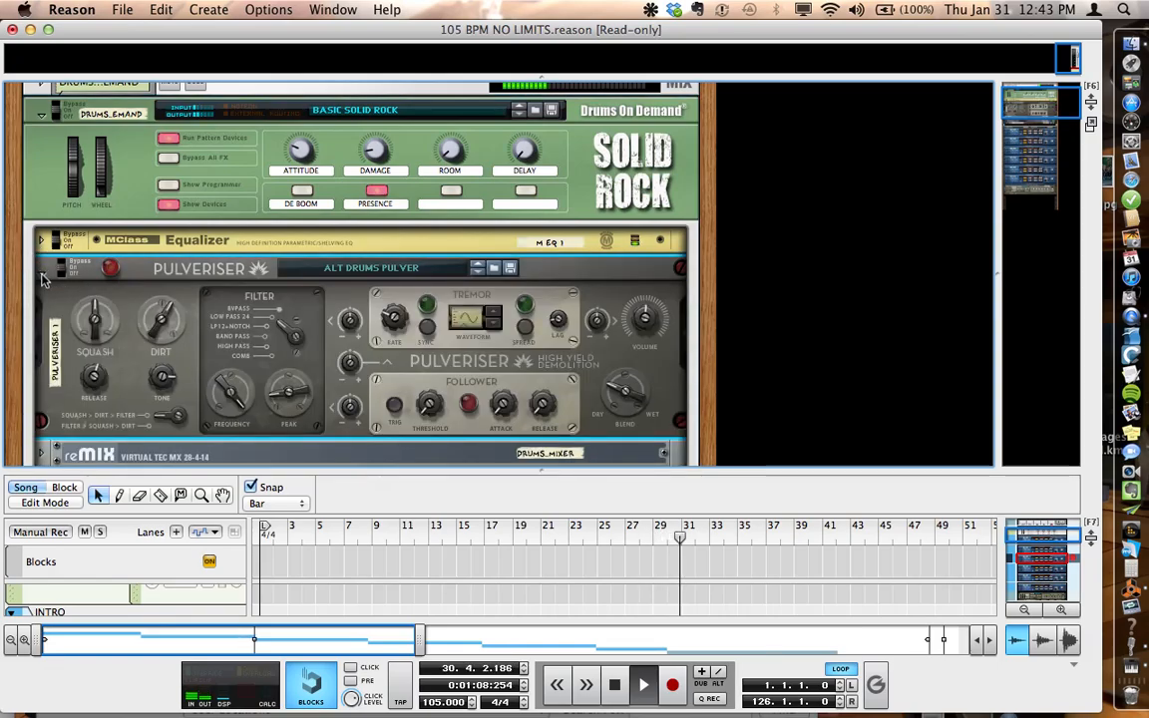
click(42, 269)
scroll(558, 359, down, 10)
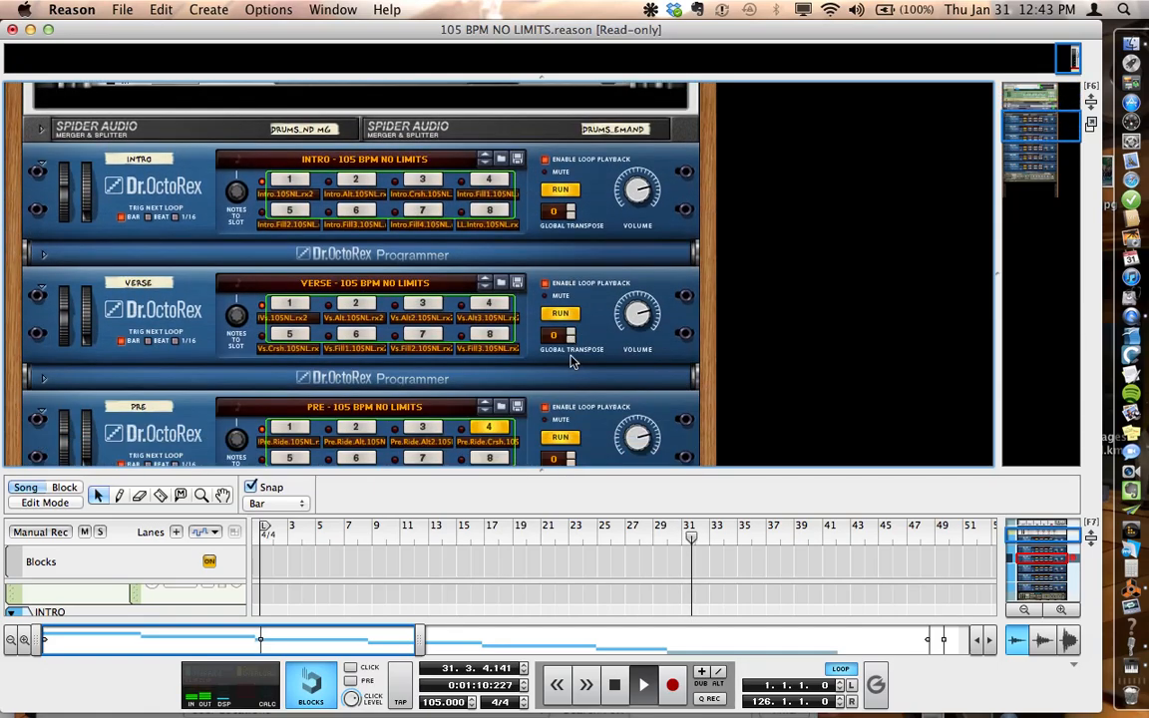
scroll(570, 361, up, 5)
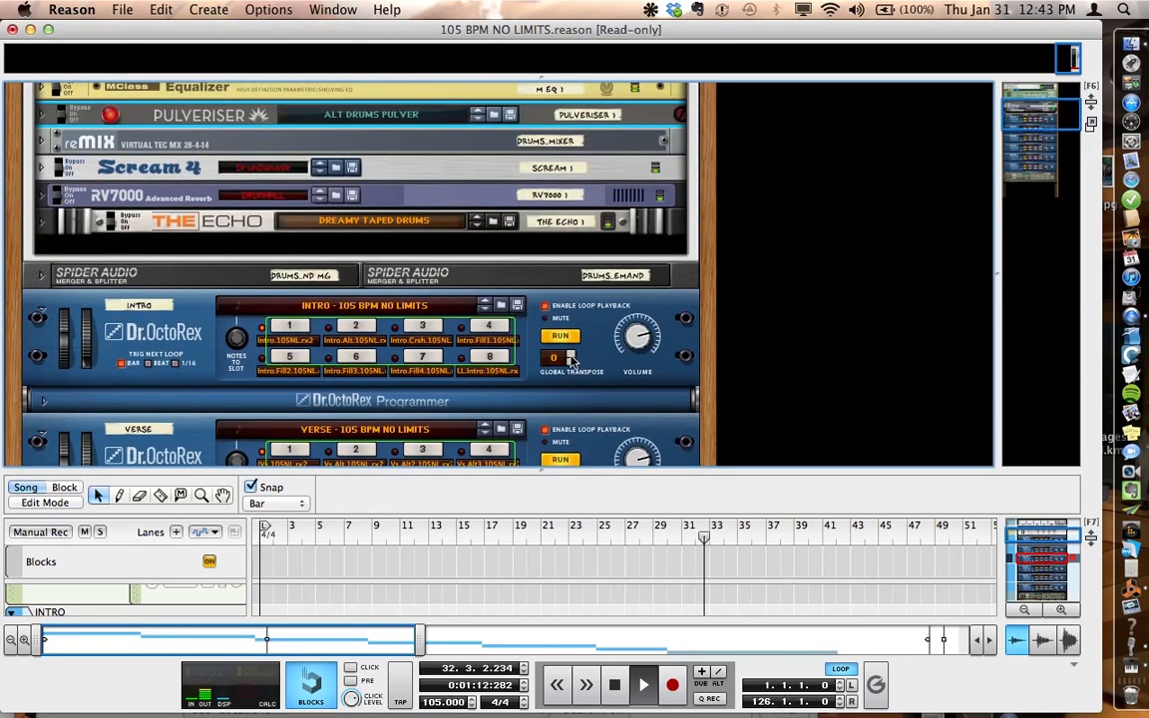
click(41, 273)
click(39, 271)
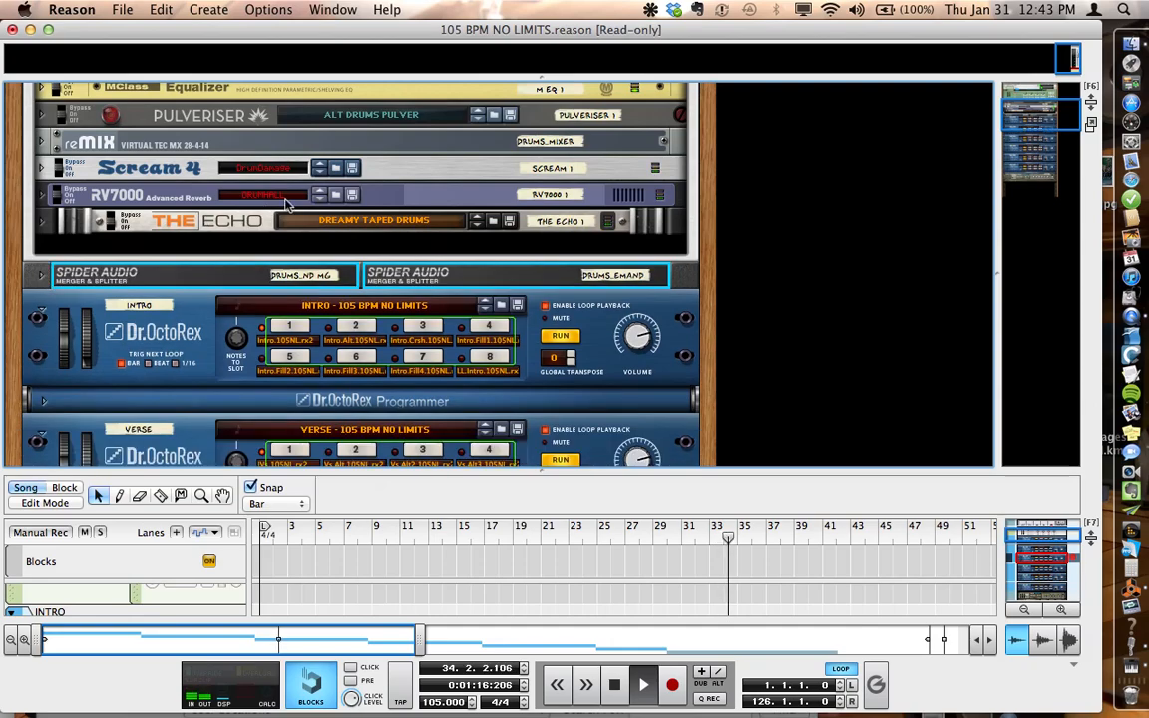
Step: Unfold the Combinator's reMIX drum mixer, inspect its rear cabling, and return to the front of the rack
scroll(258, 178, up, 3)
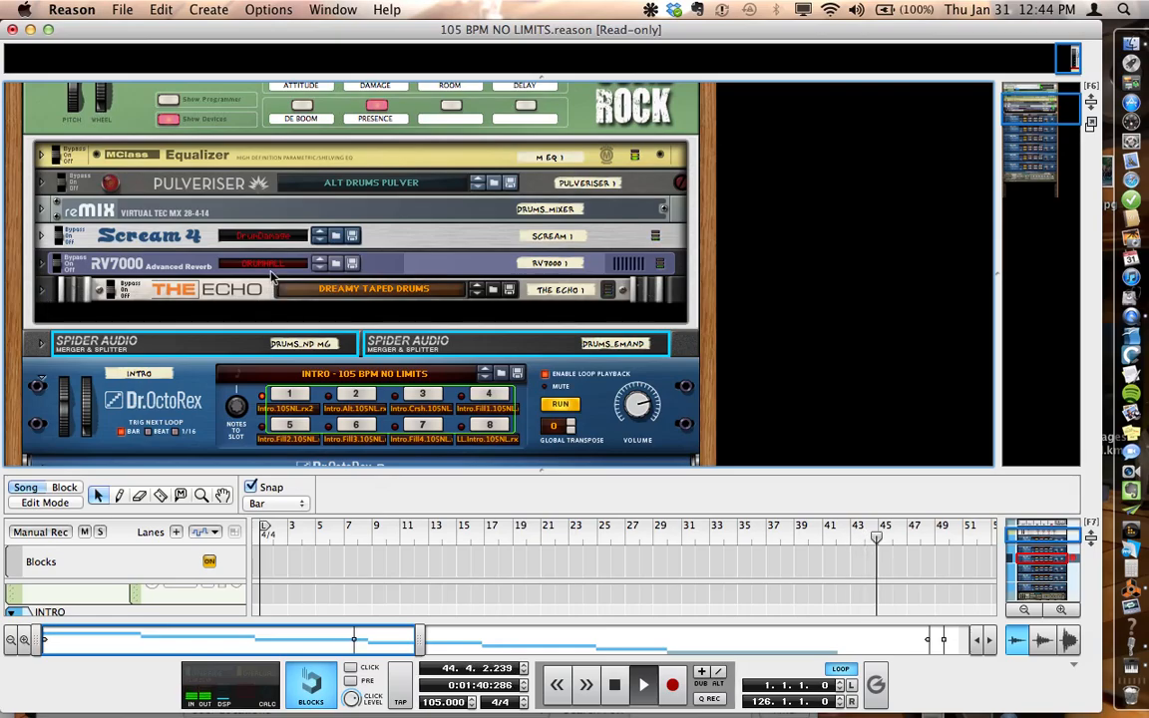
click(40, 210)
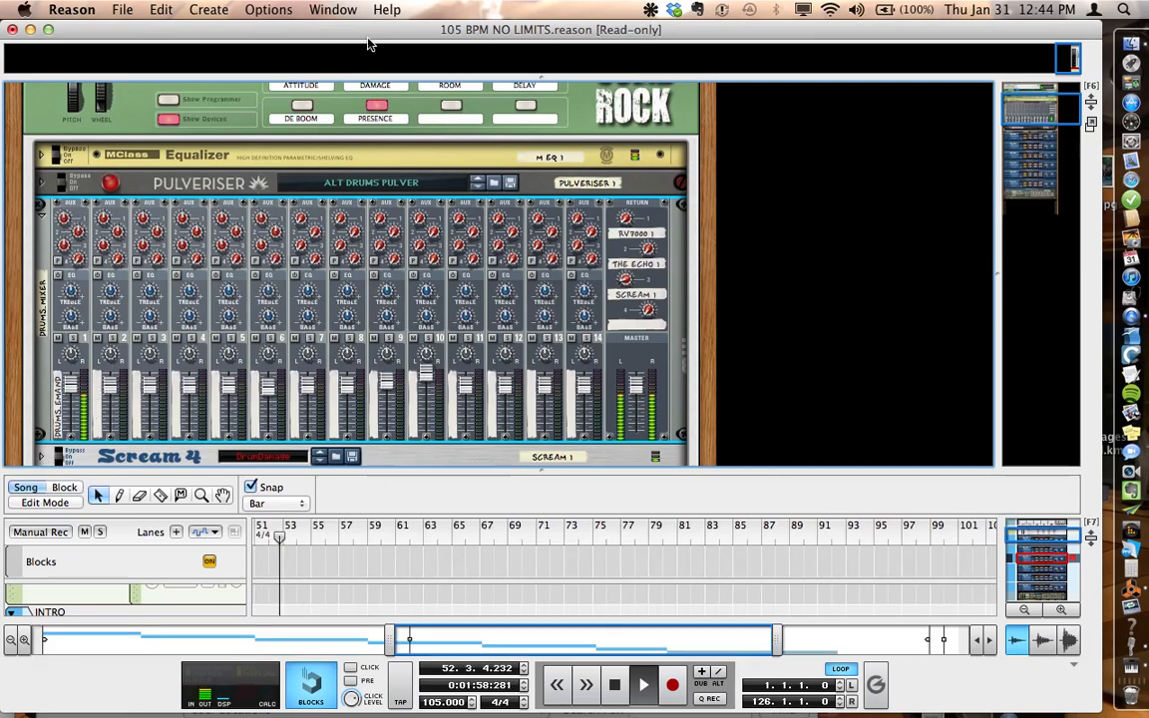
key(Tab)
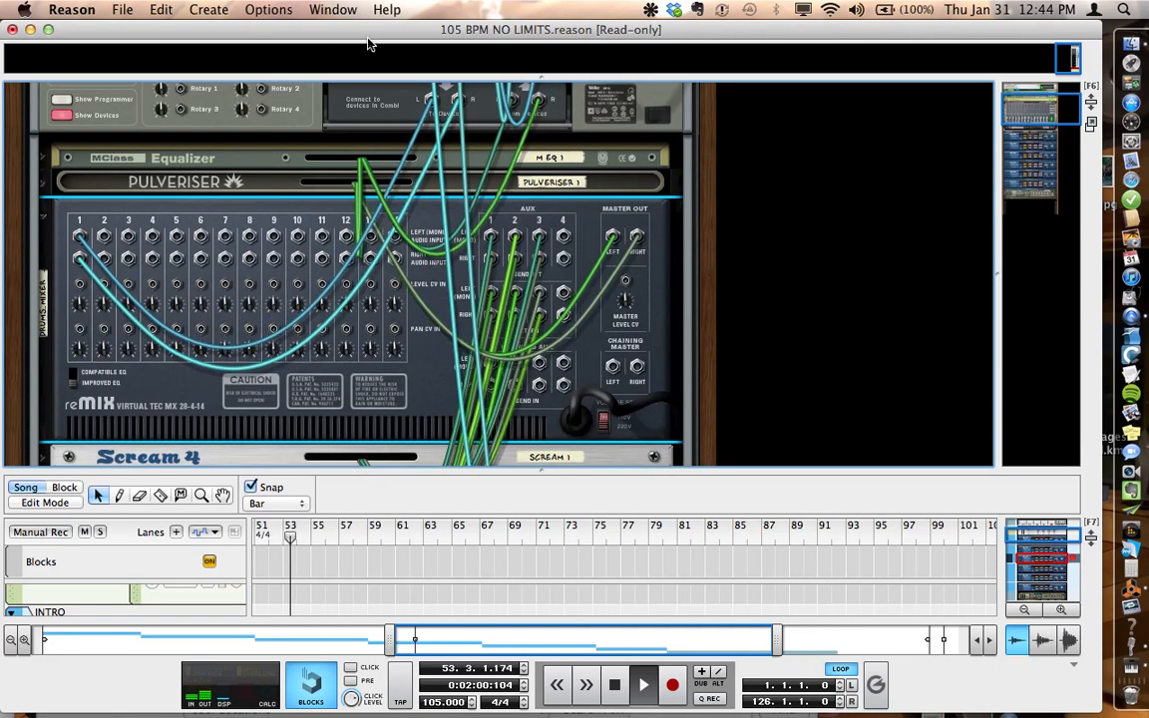
key(Tab)
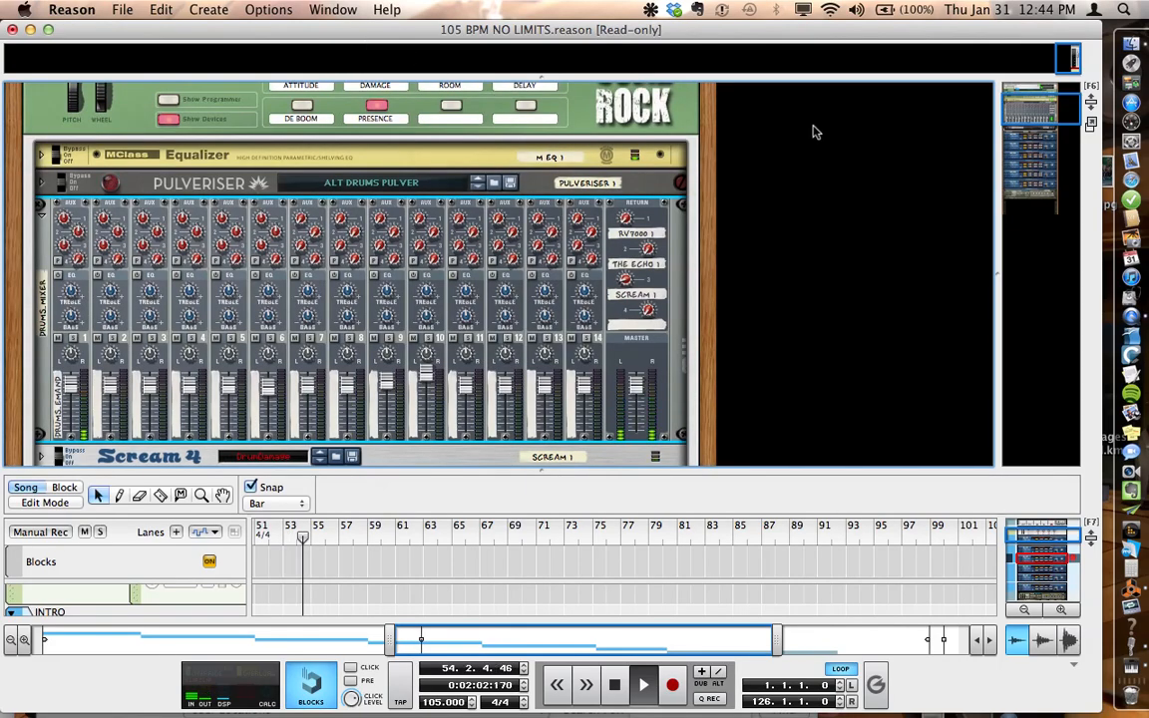
Step: Unfold the Scream 4 and the RV7000 in turn to inspect their controls, folding each one again
scroll(766, 320, down, 6)
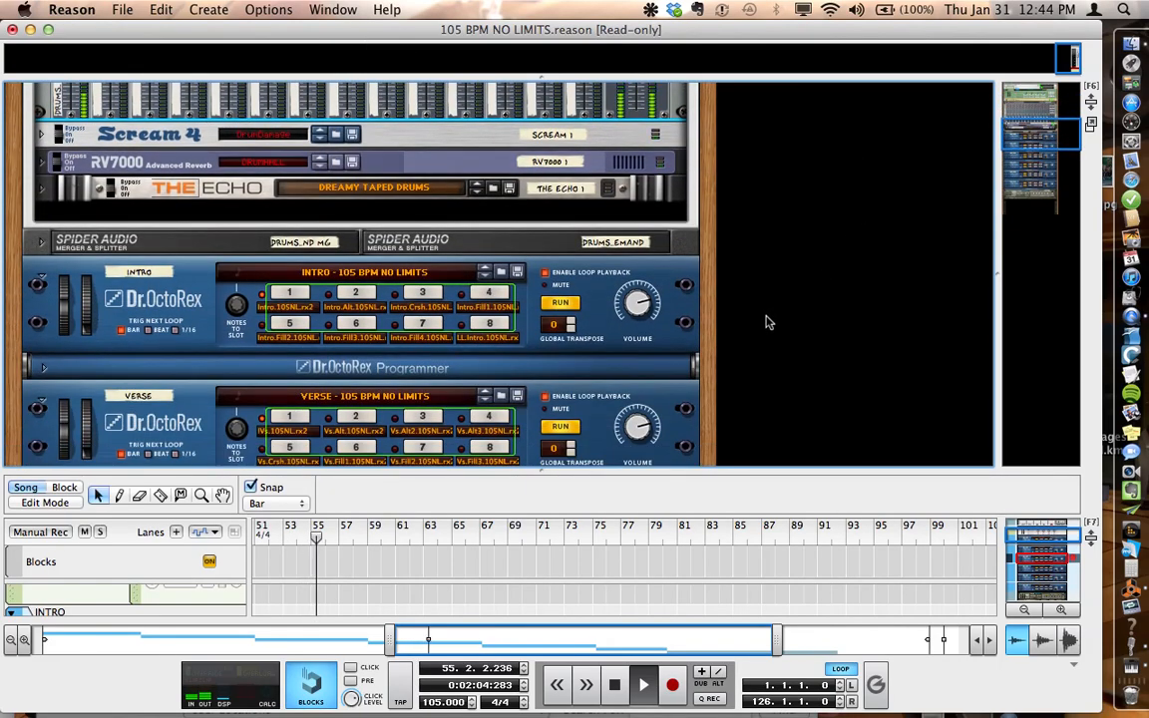
scroll(766, 320, up, 3)
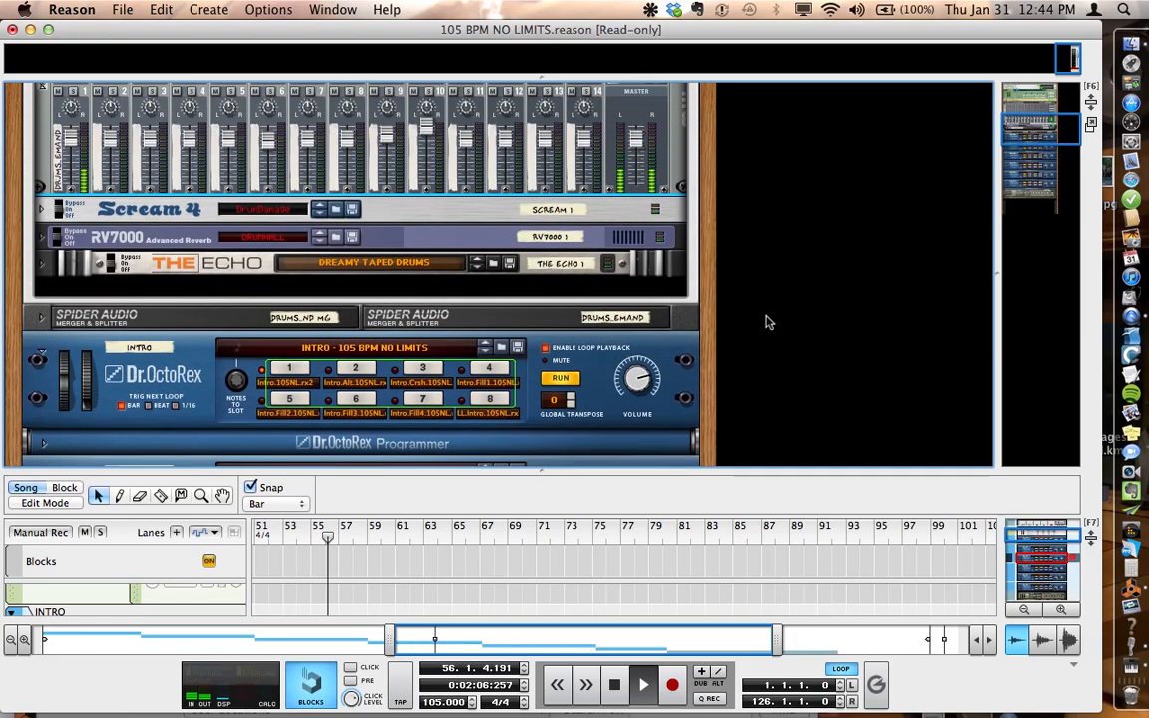
scroll(401, 265, up, 1)
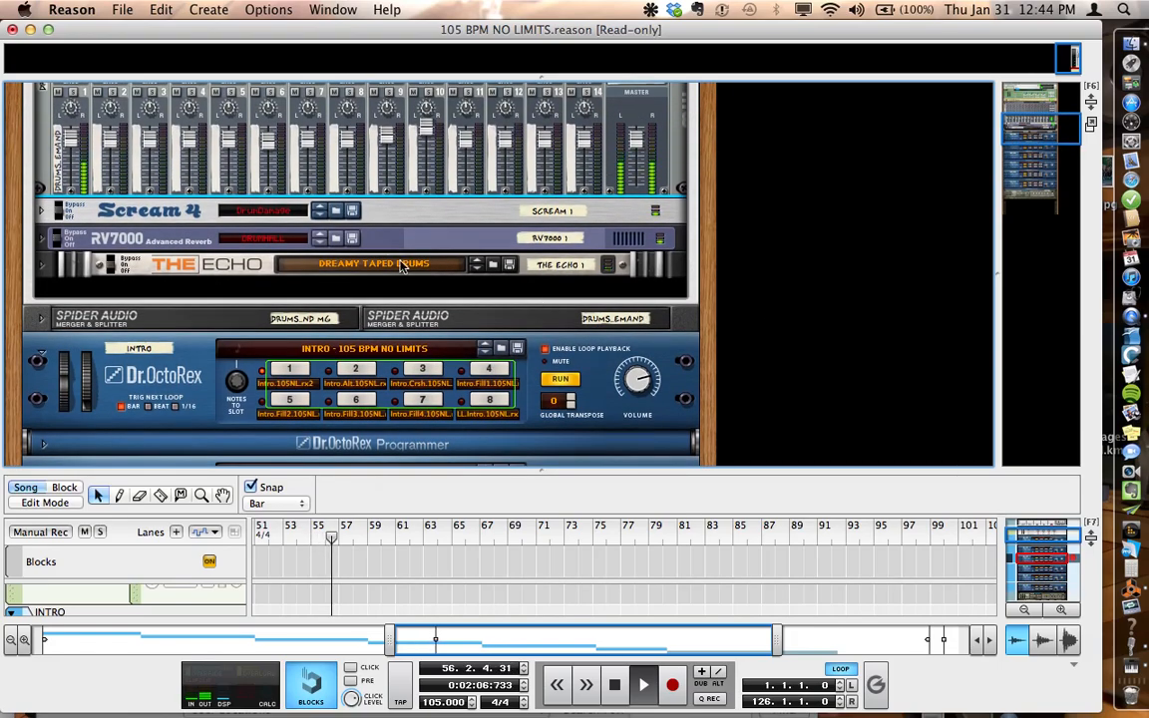
click(40, 211)
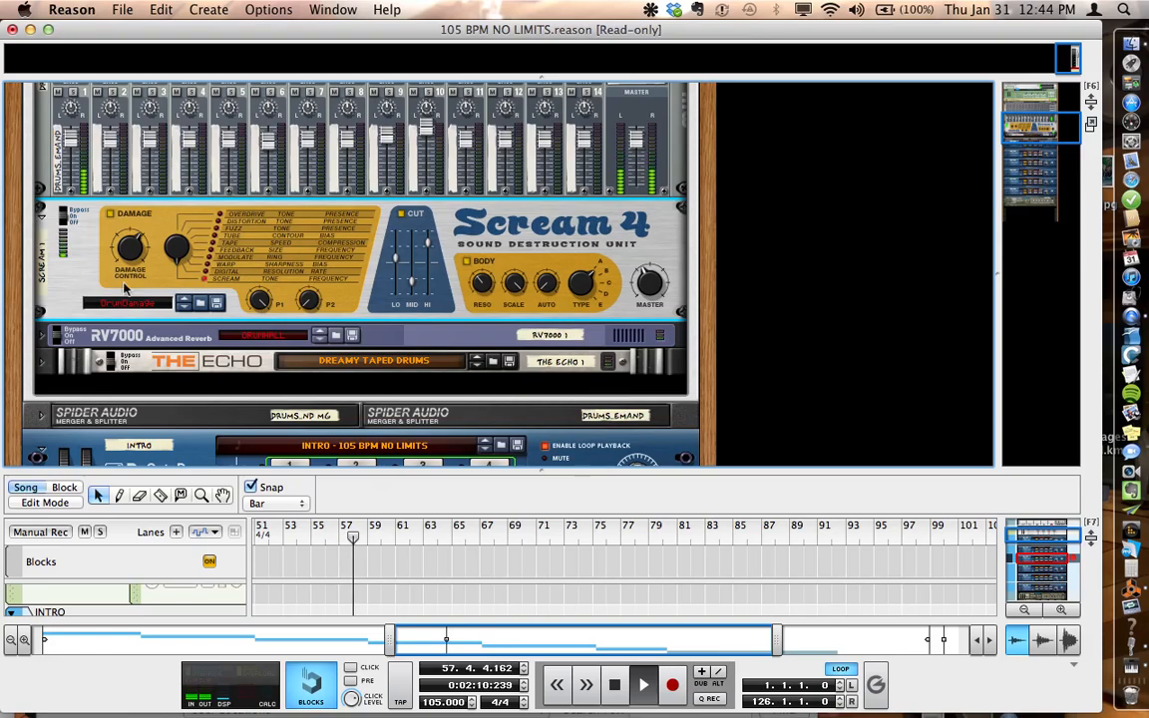
click(41, 212)
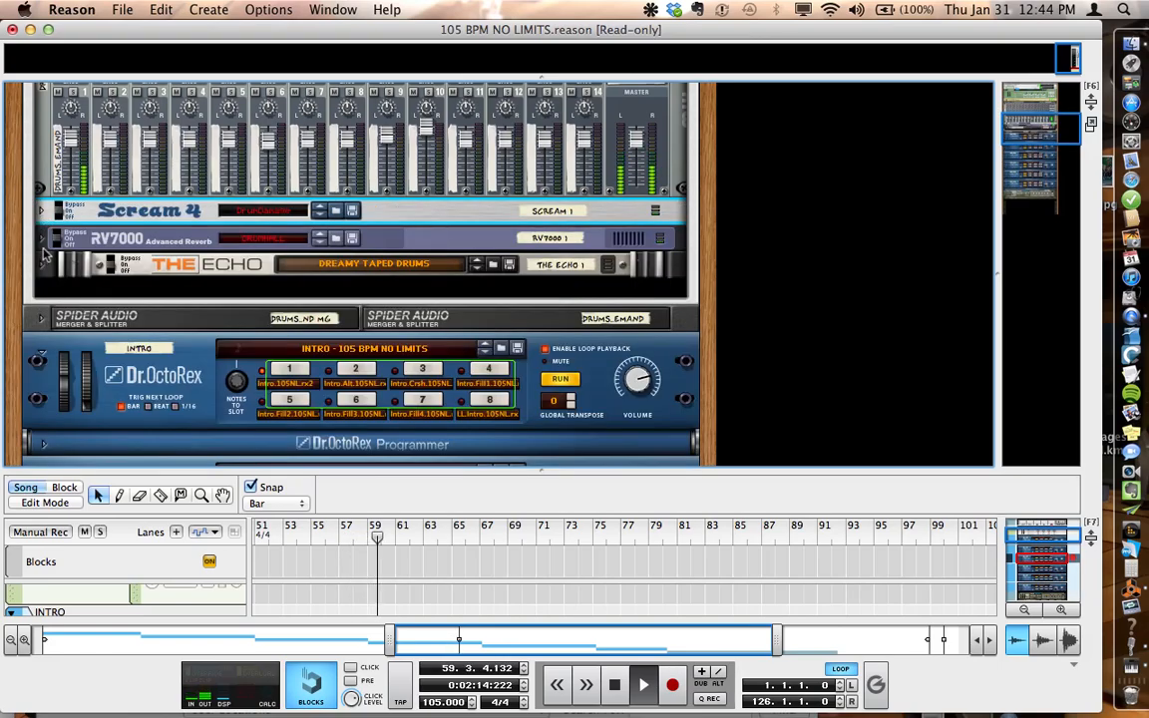
click(43, 240)
click(43, 241)
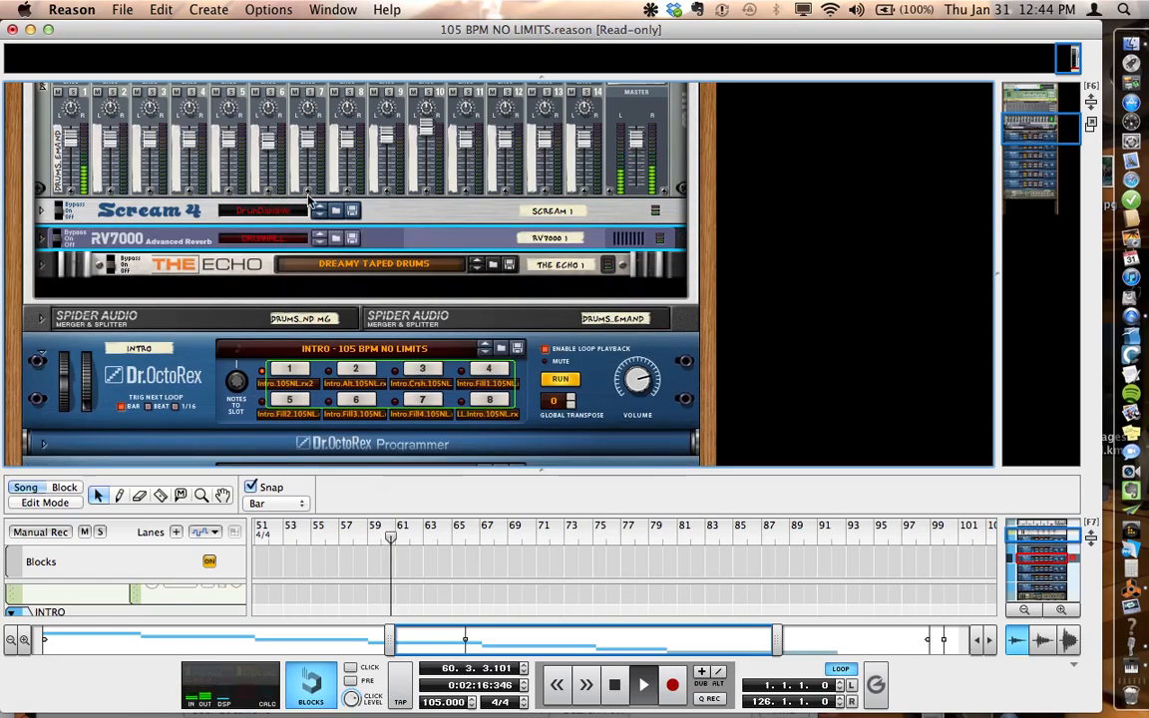
Step: Inspect the Pulveriser's controls once more, and fold both it and the reMIX drum mixer
scroll(309, 203, up, 8)
scroll(309, 202, up, 3)
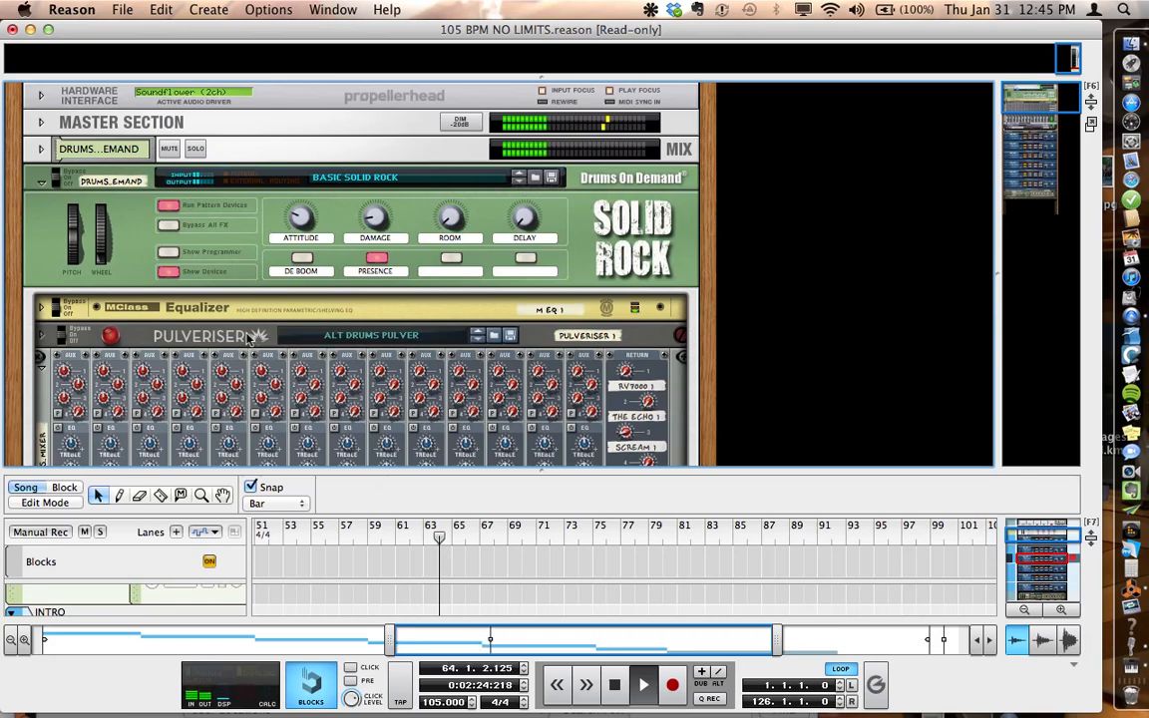
click(41, 336)
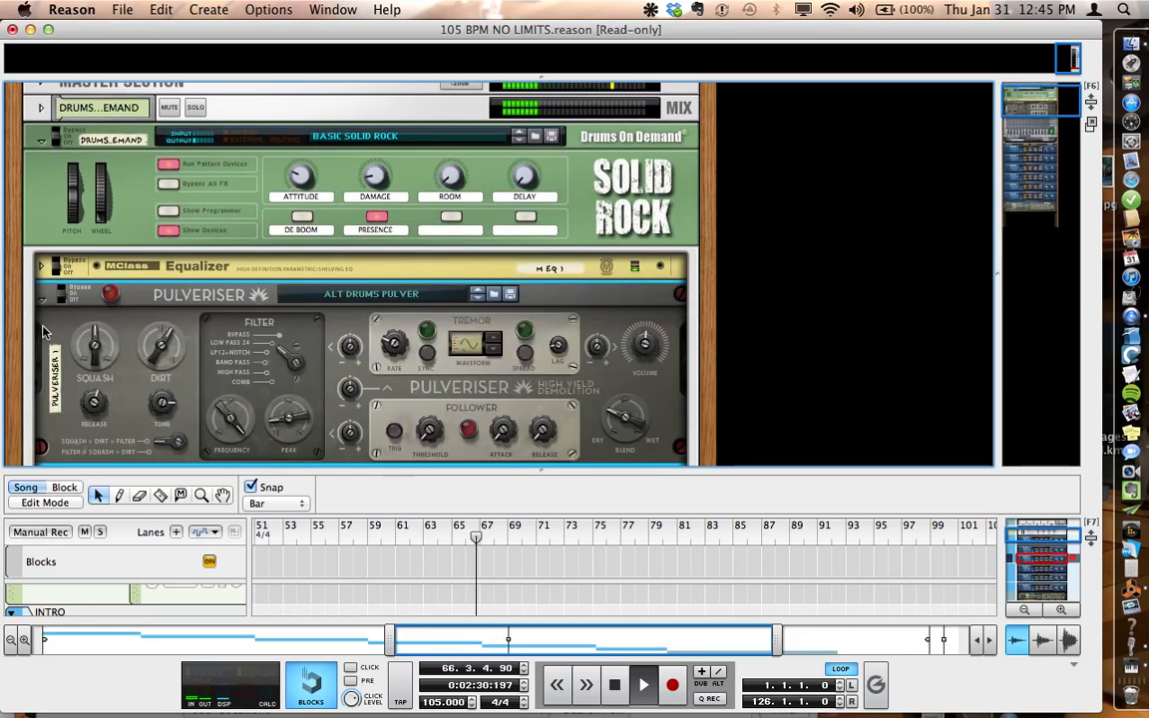
click(43, 301)
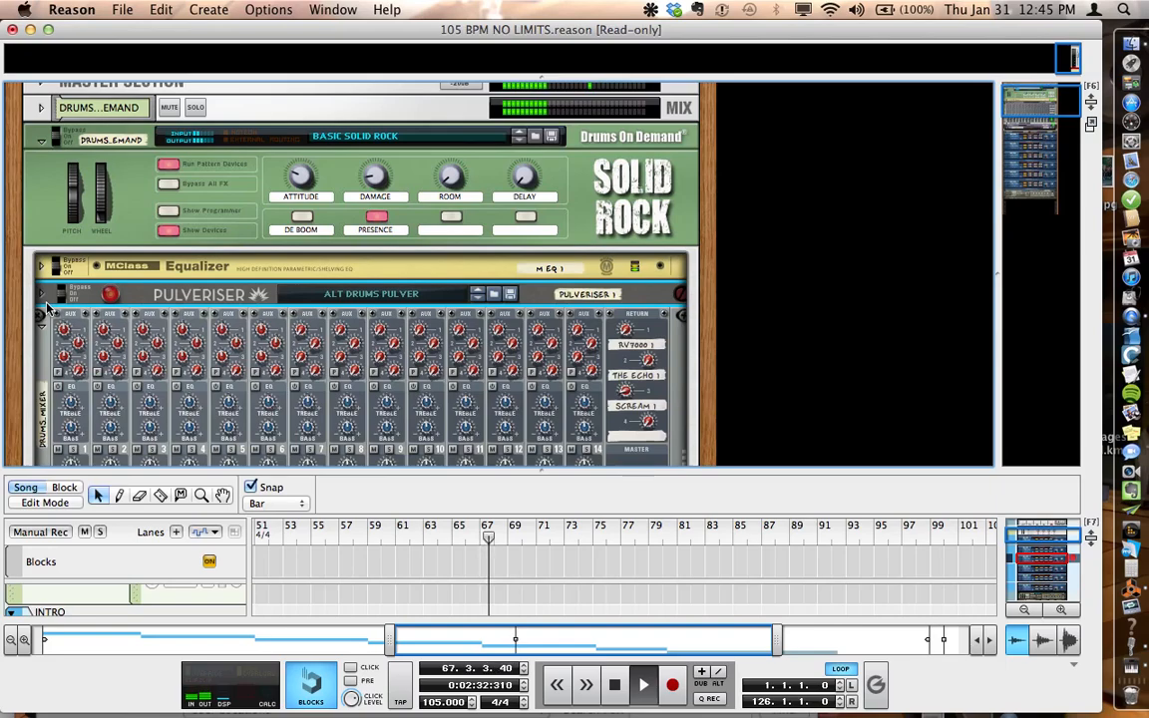
click(44, 332)
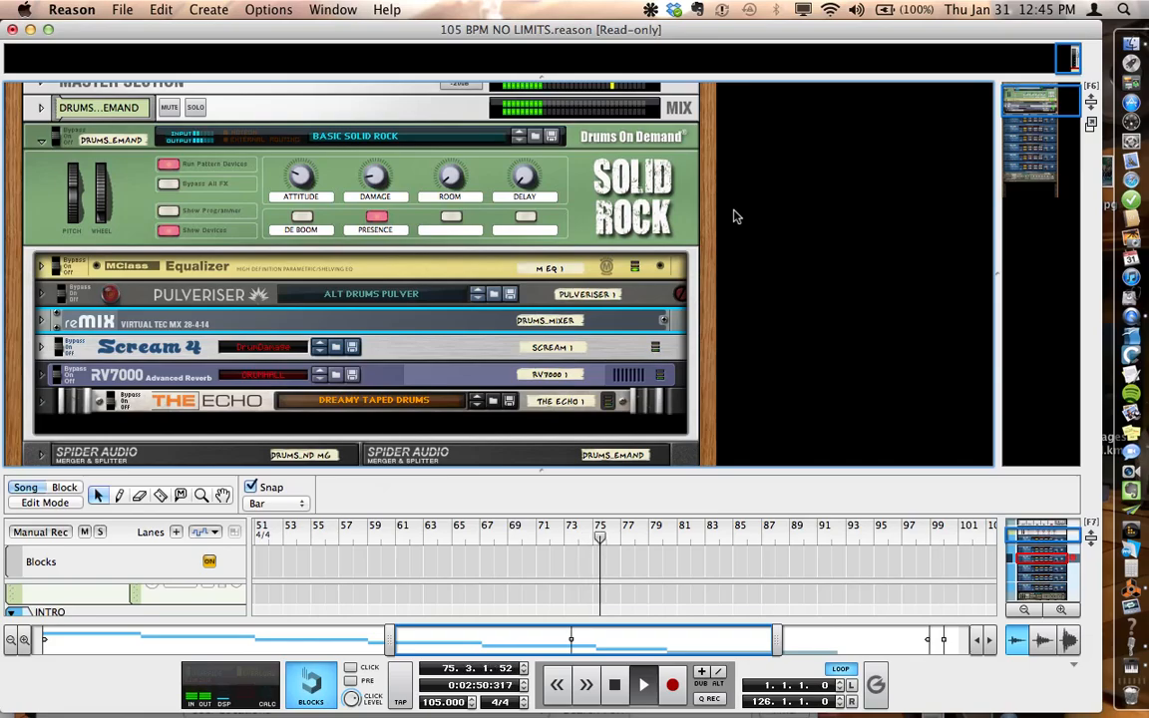
Step: Enlarge the sequencer area below the rack and select the VERSE track to bring up its Dr. OctoRex
scroll(735, 217, down, 6)
scroll(734, 216, up, 3)
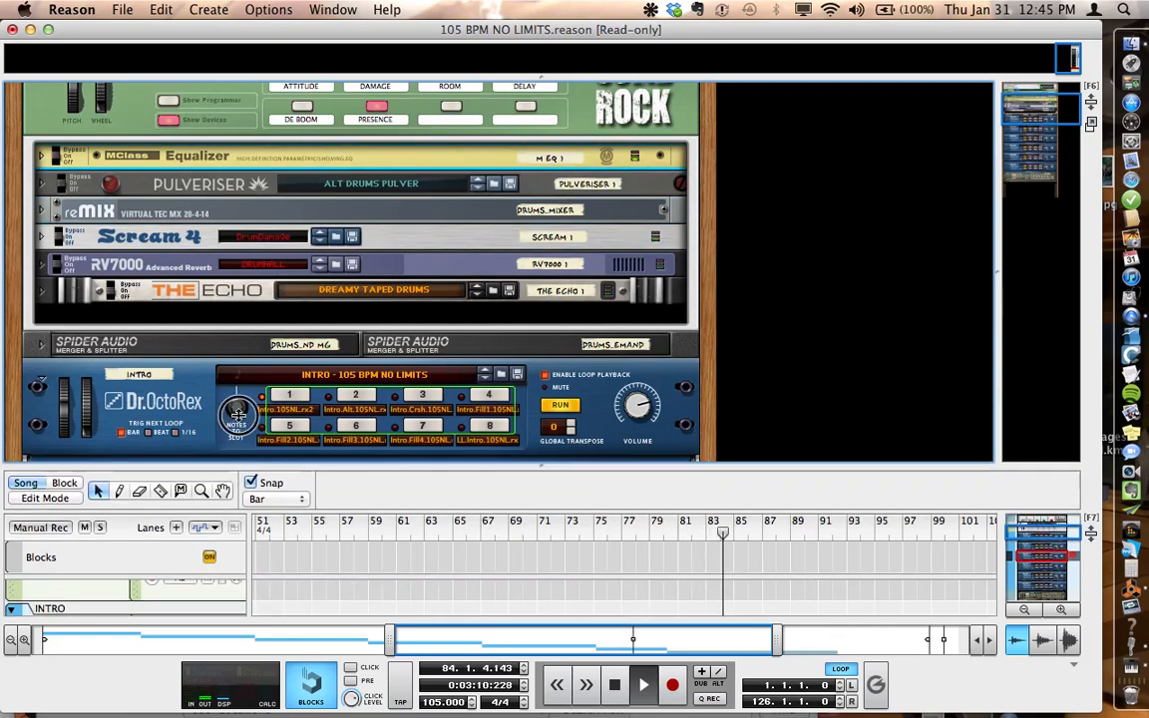
drag(235, 469, 235, 265)
click(187, 454)
click(178, 489)
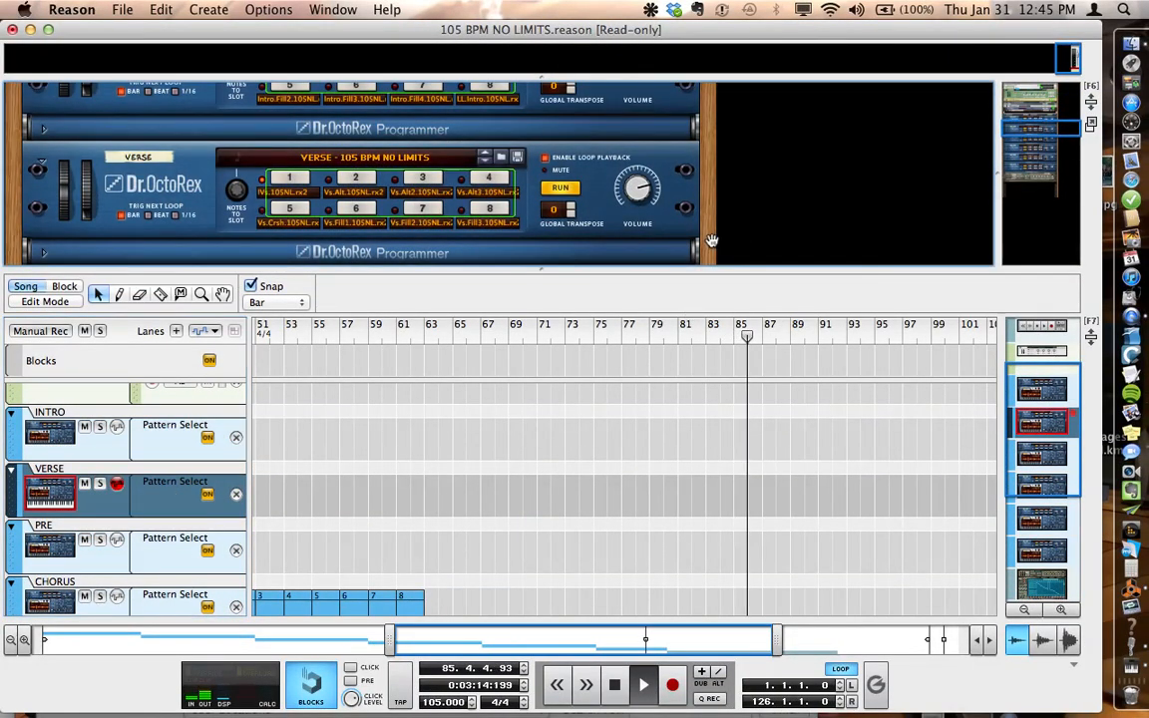
Step: Select the VERSE Dr. OctoRex in the rack and copy it together with its track
click(638, 204)
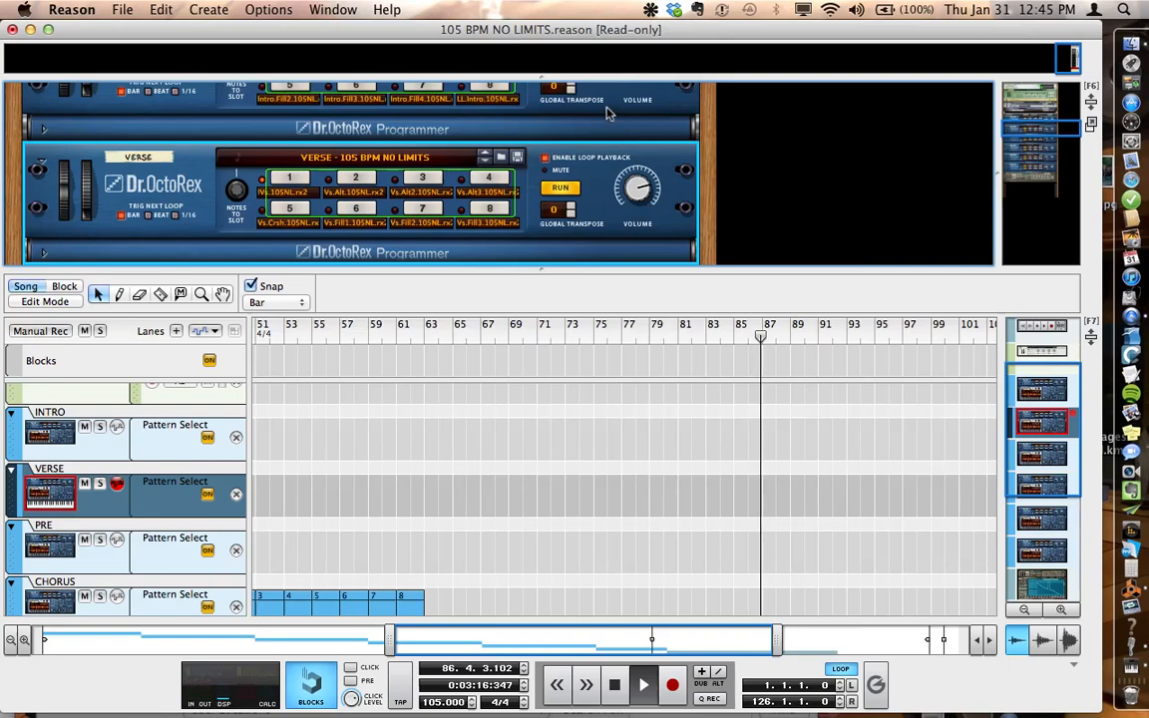
click(123, 11)
click(156, 11)
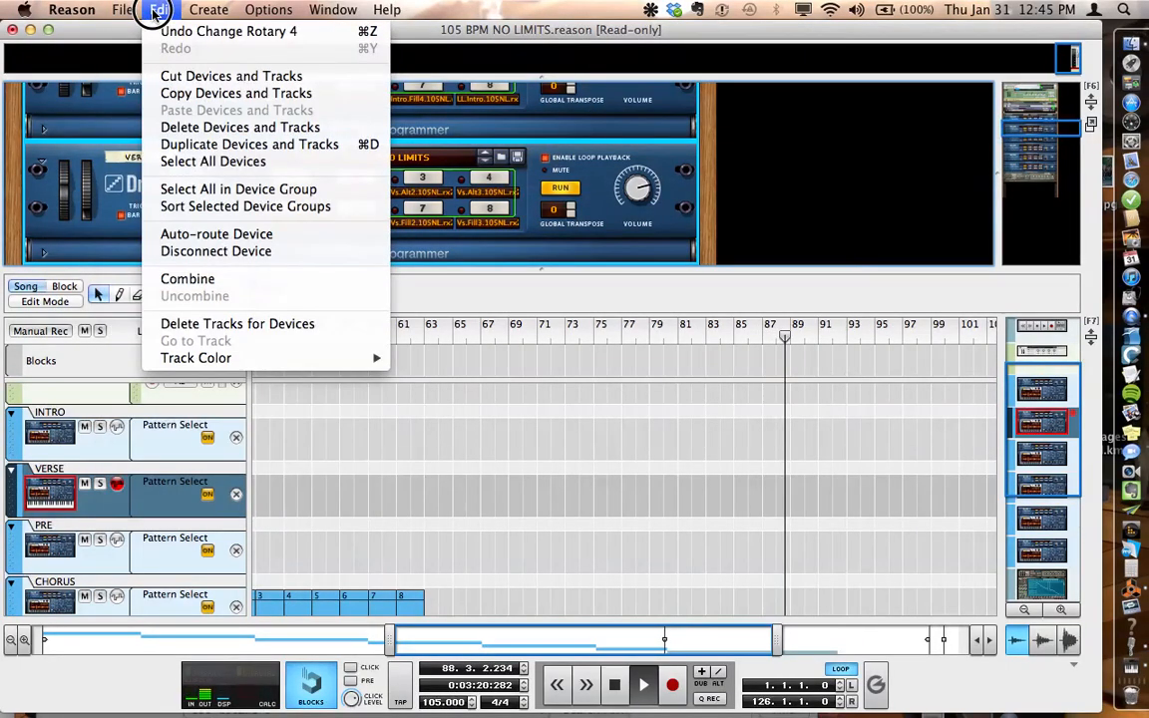
click(169, 100)
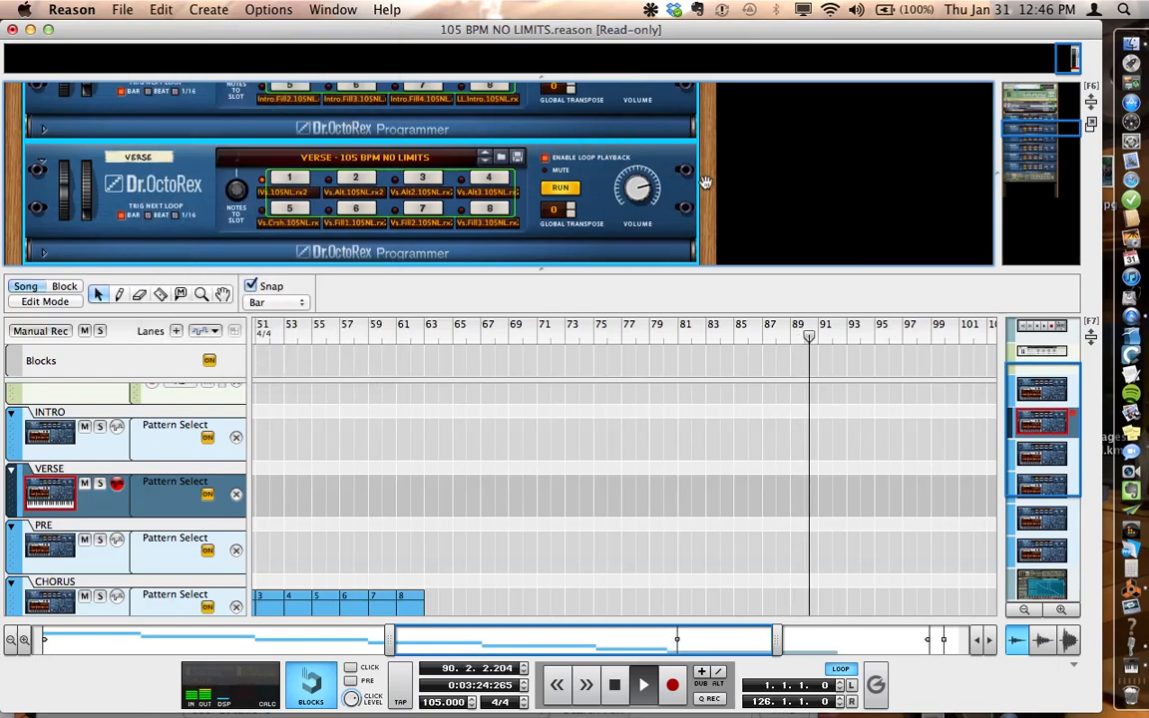
scroll(704, 182, up, 1)
scroll(703, 183, up, 5)
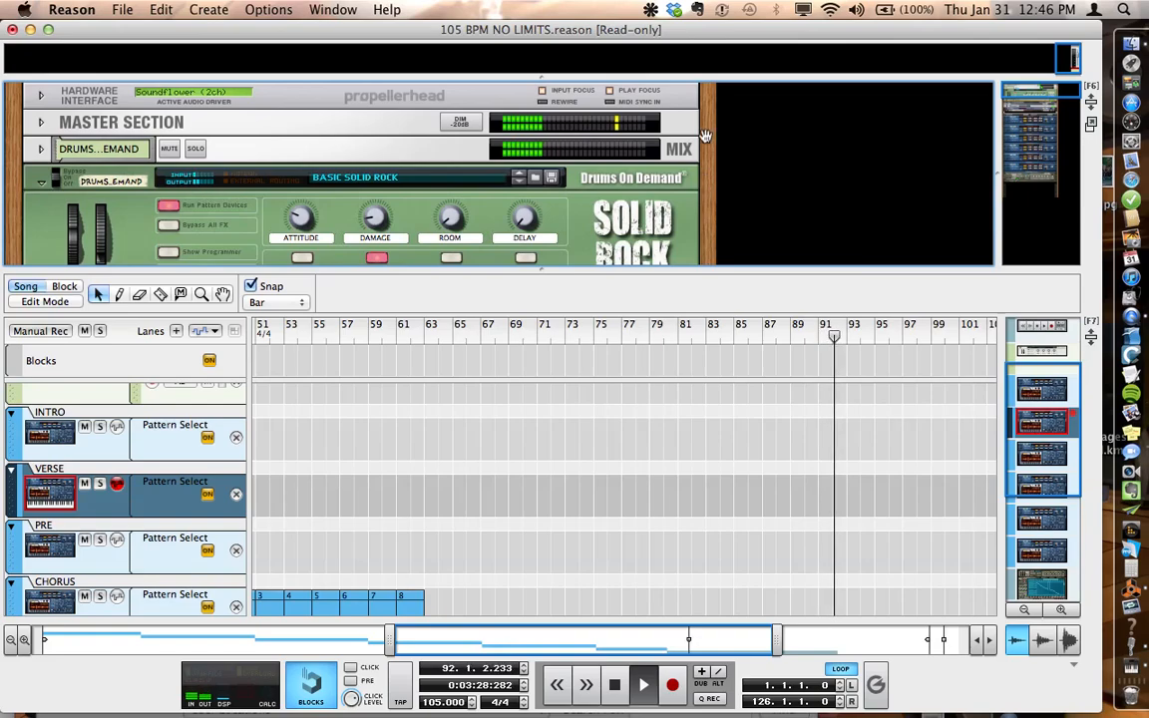
scroll(755, 142, down, 6)
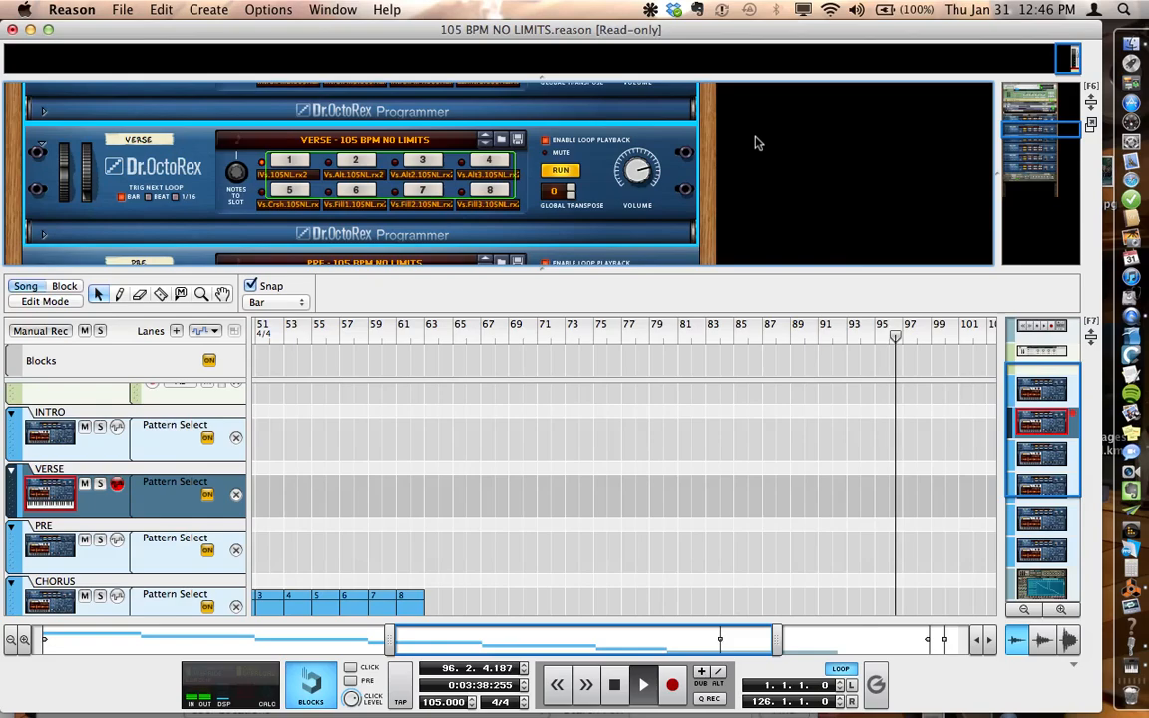
scroll(749, 132, up, 10)
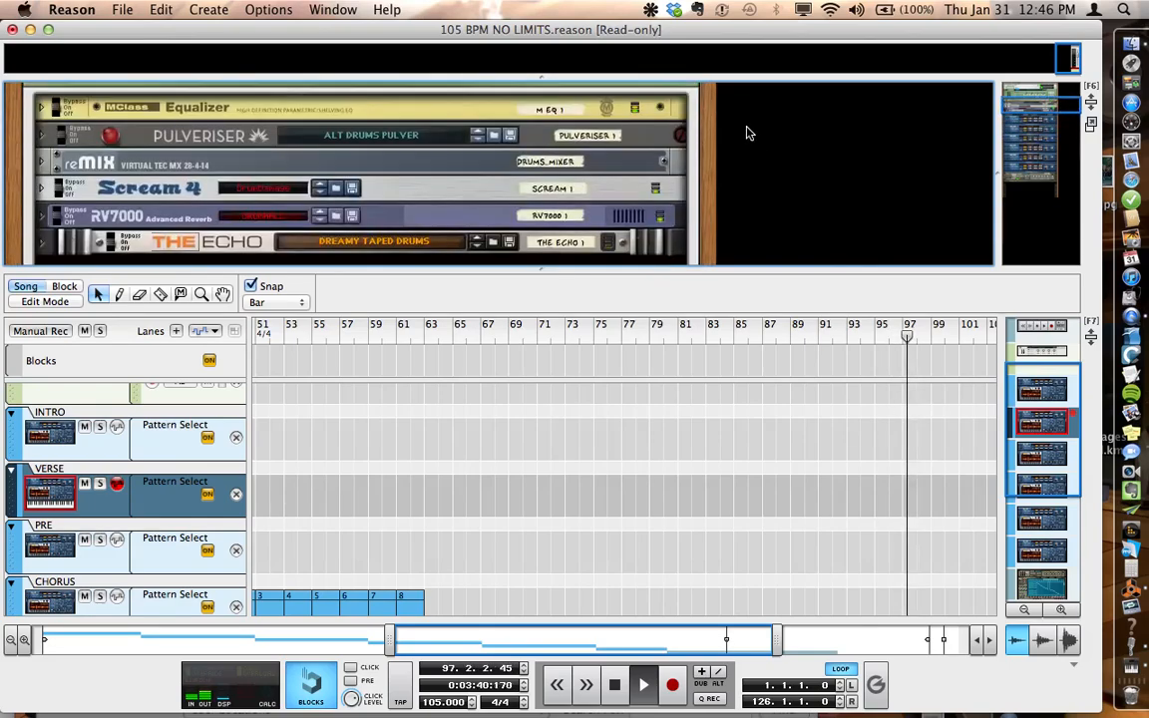
scroll(748, 132, up, 5)
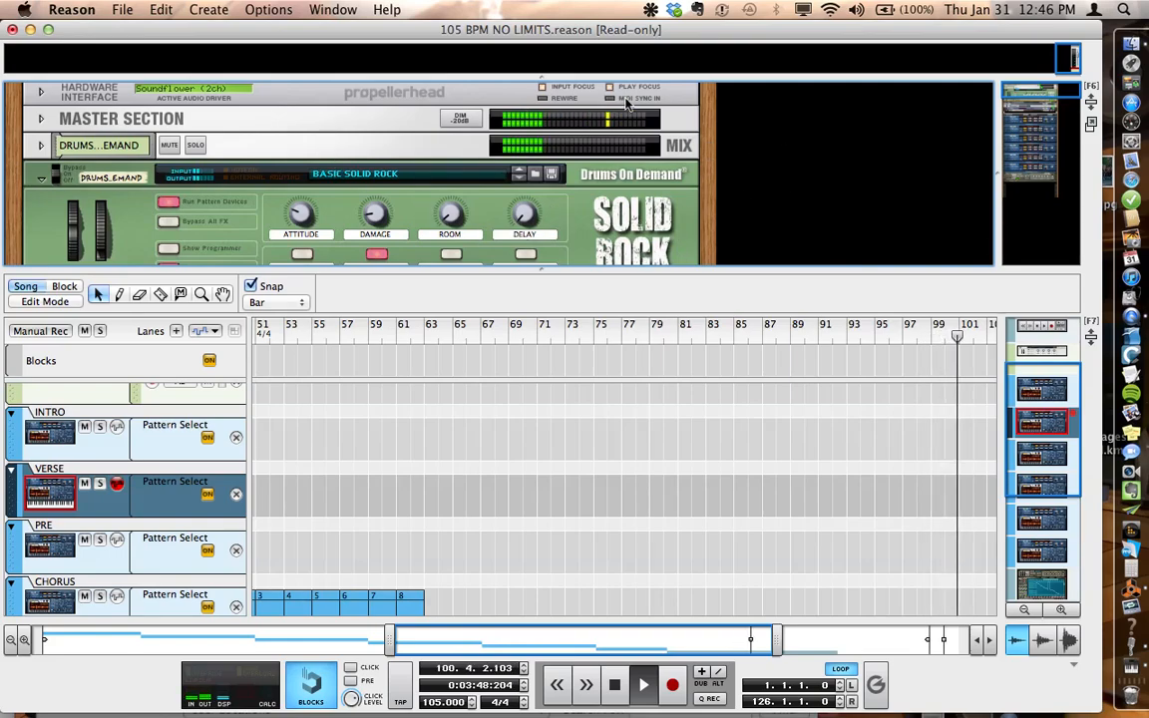
scroll(768, 112, up, 1)
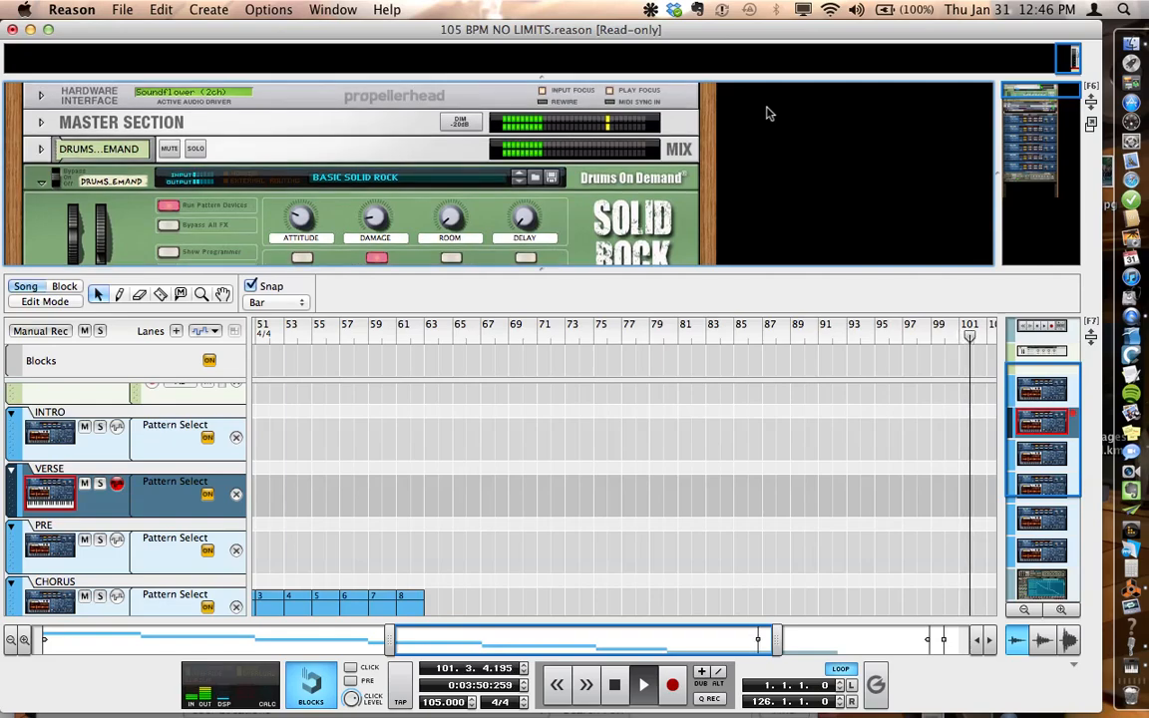